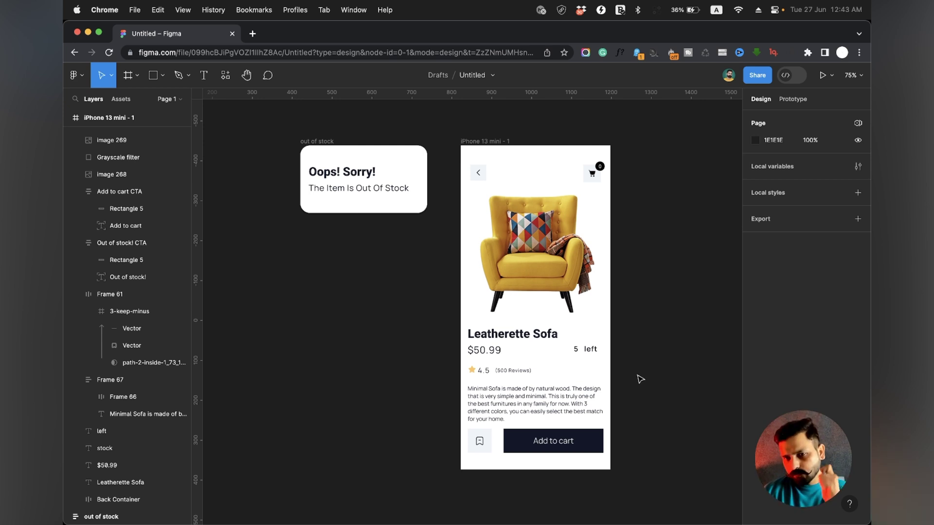
click(565, 441)
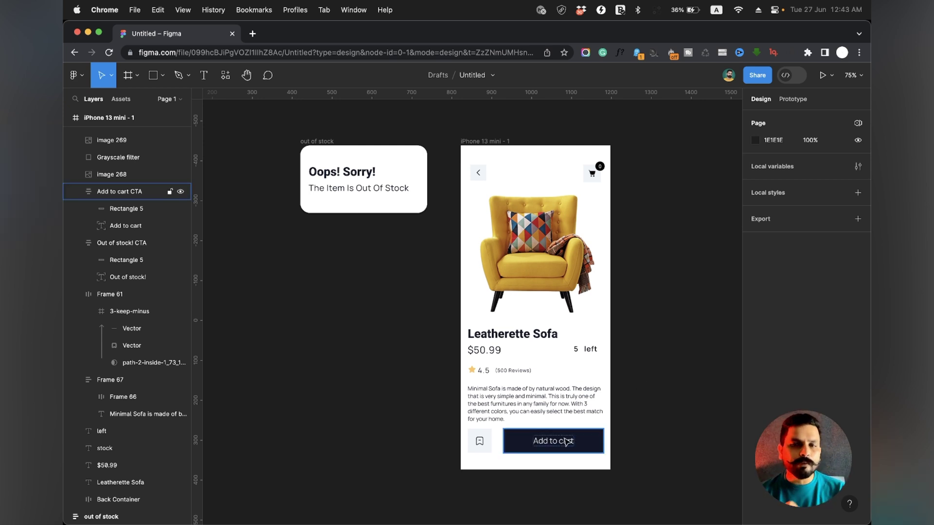
key(Escape)
scroll(581, 368, up, 5)
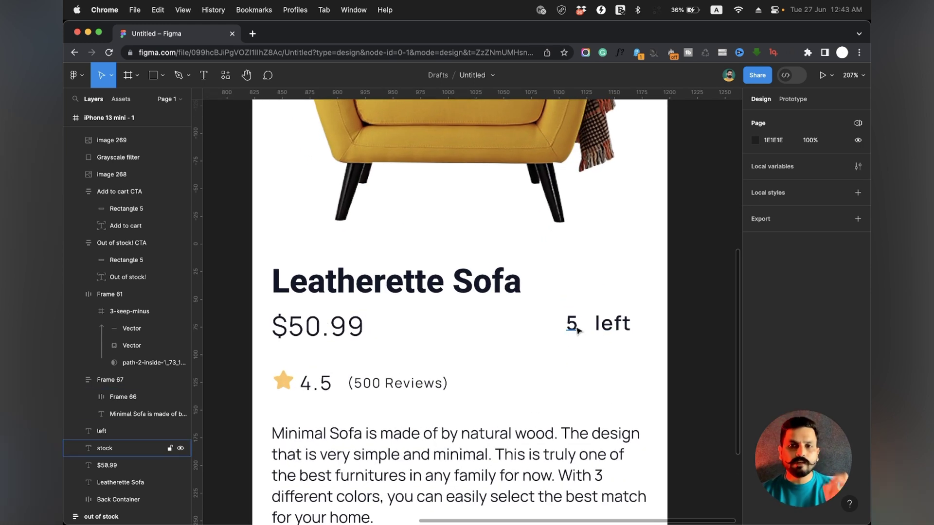
scroll(576, 331, down, 3)
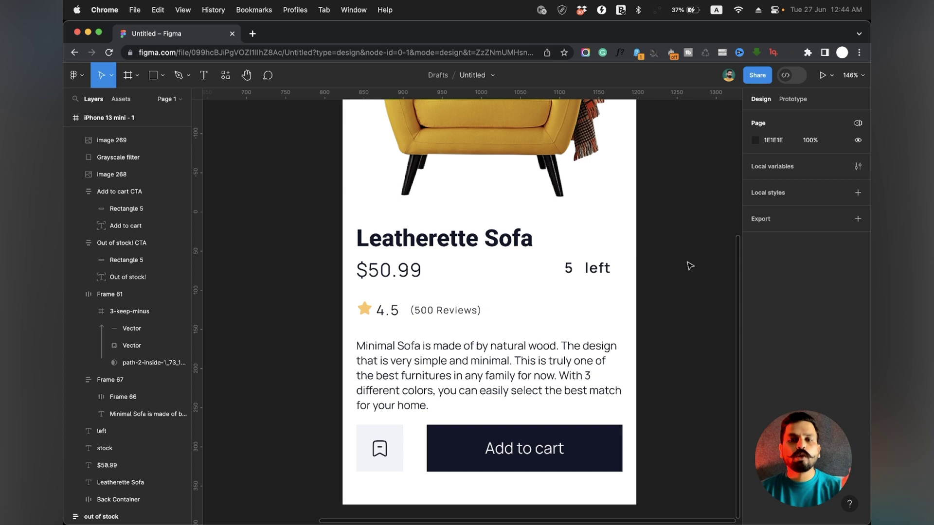
scroll(690, 265, right, 5)
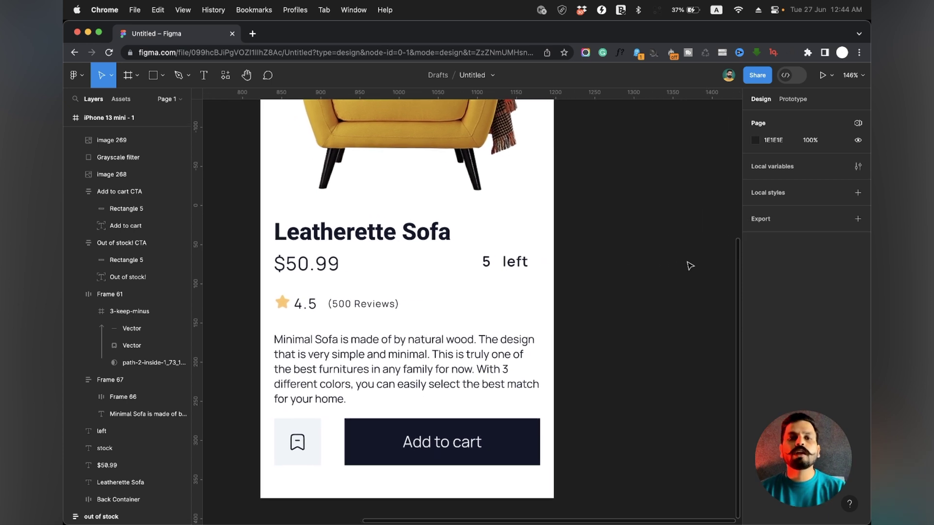
Create a local number variable named "Stock"
click(858, 168)
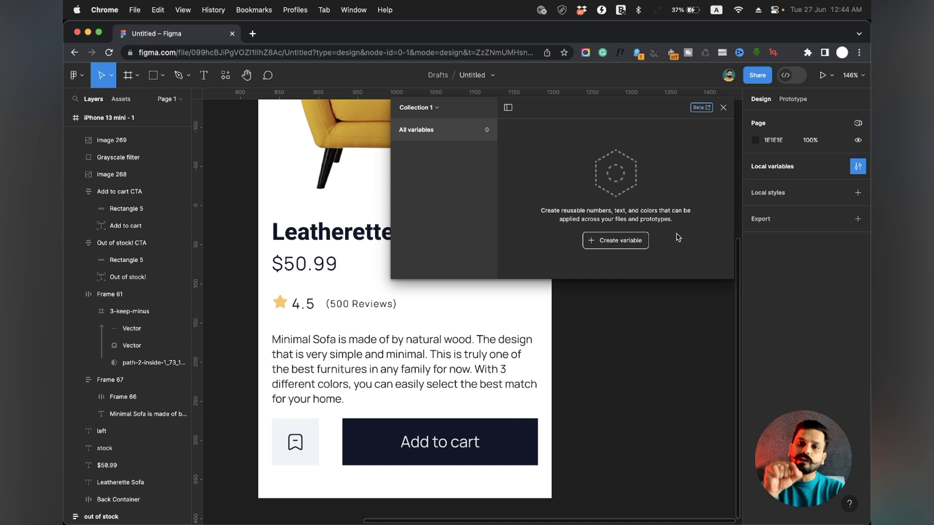
click(631, 244)
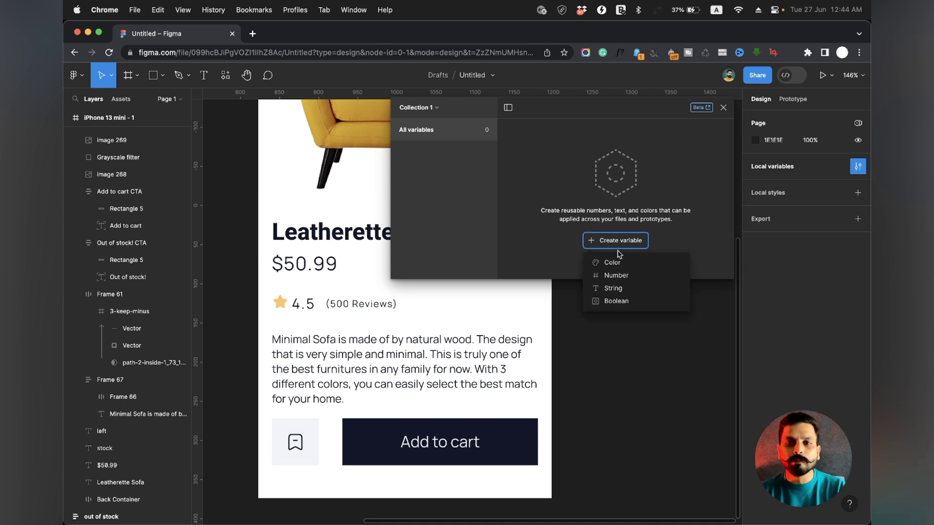
click(608, 275)
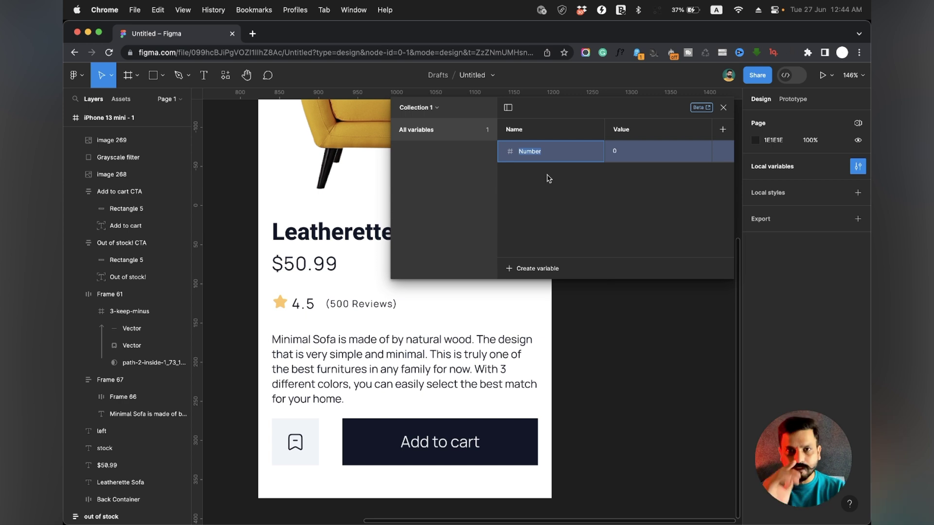
text(Stock)
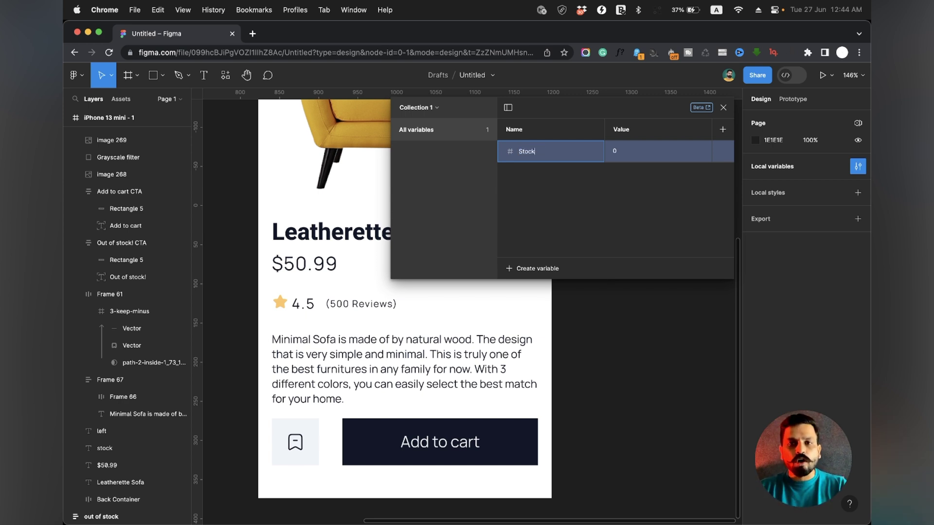
key(Return)
Set the Stock variable's value to 5 and close the variables window
scroll(403, 369, up, 3)
scroll(403, 369, right, 1)
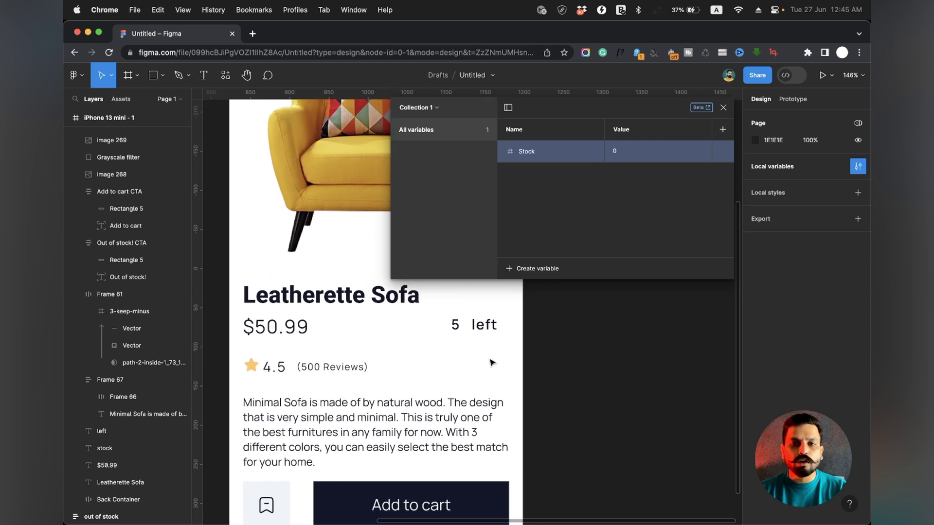
click(614, 151)
text(5)
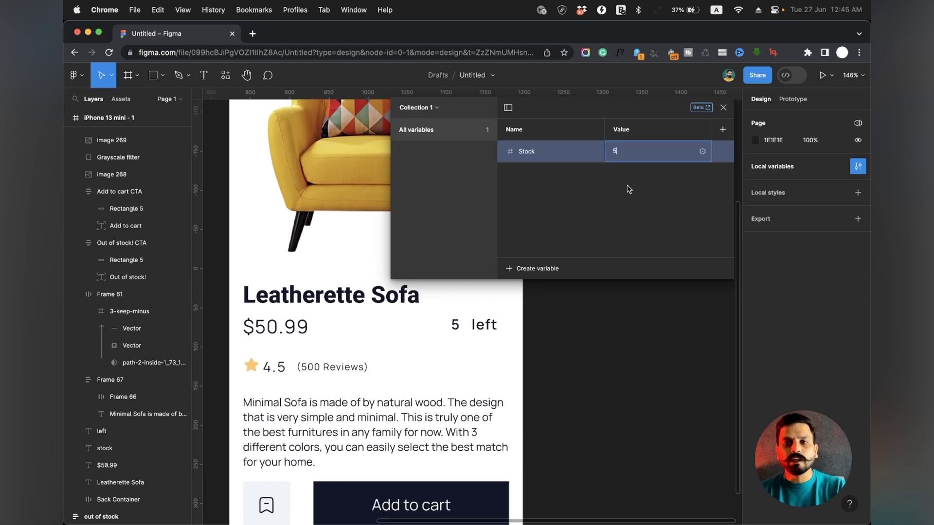
key(Return)
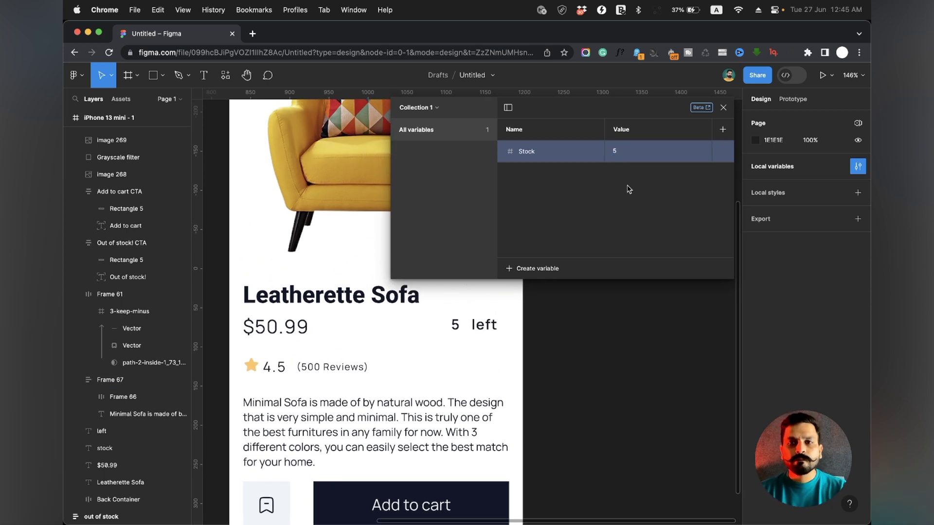
click(723, 108)
scroll(637, 235, down, 3)
scroll(637, 236, left, 1)
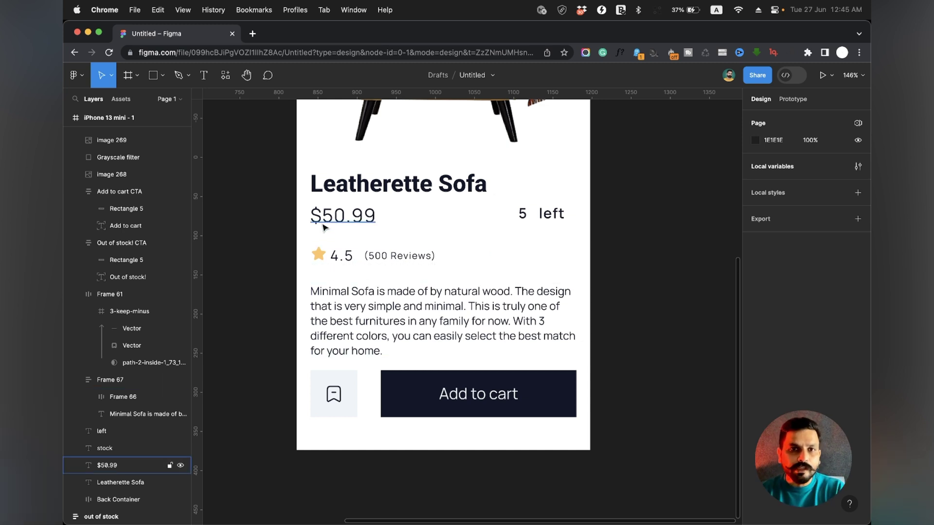
click(524, 221)
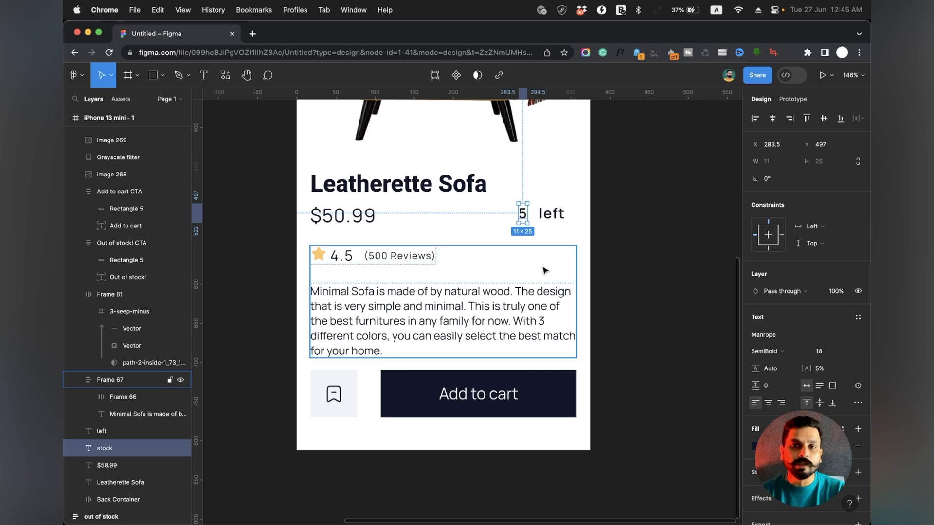
scroll(544, 270, up, 5)
scroll(543, 270, up, 5)
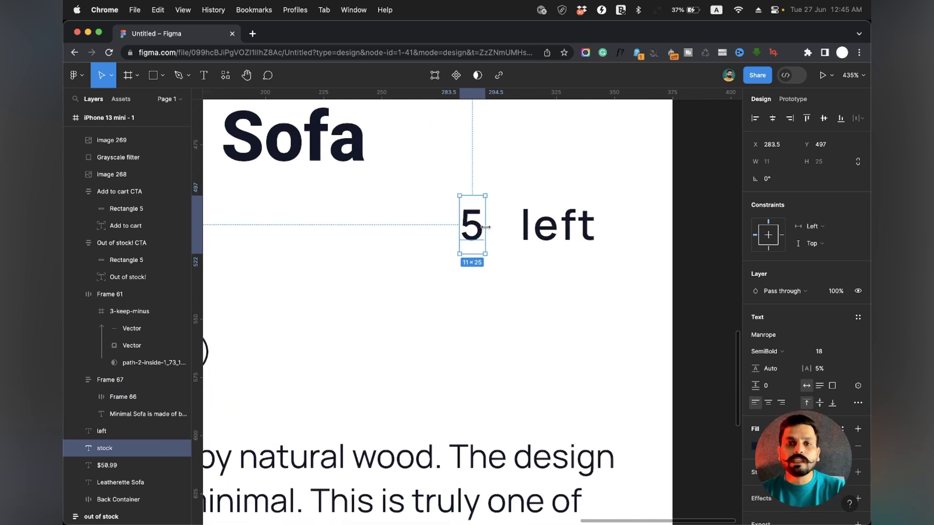
double_click(469, 225)
key(Right)
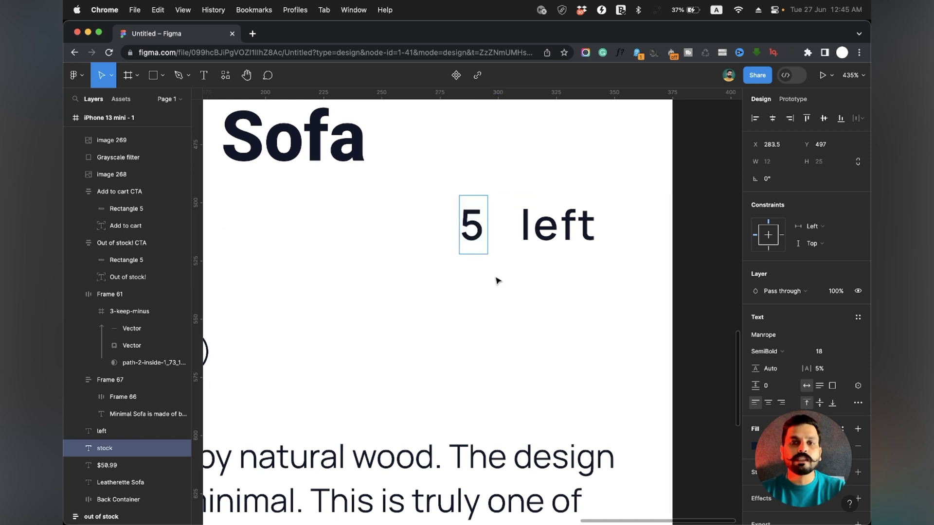
key(Escape)
click(547, 238)
Bind the stock count text beside "left" to the Stock variable, and deselect it
click(466, 237)
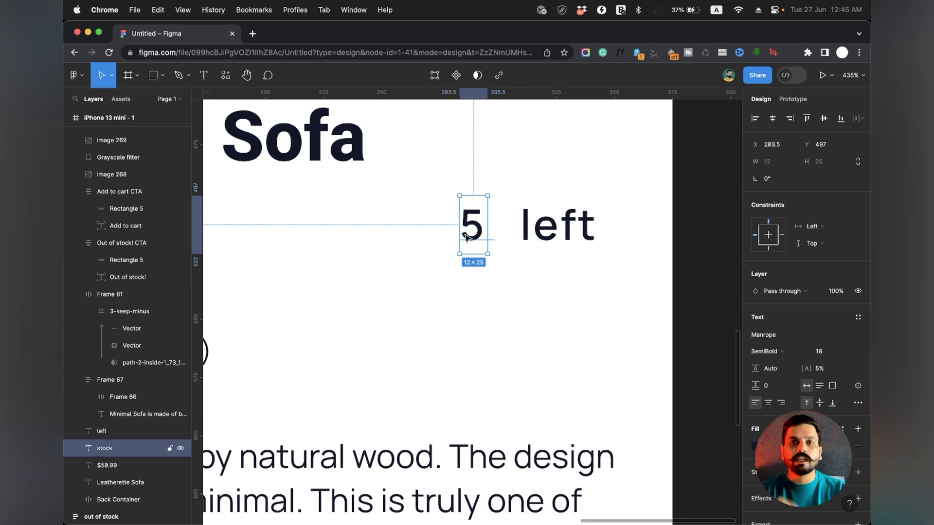
scroll(466, 237, down, 2)
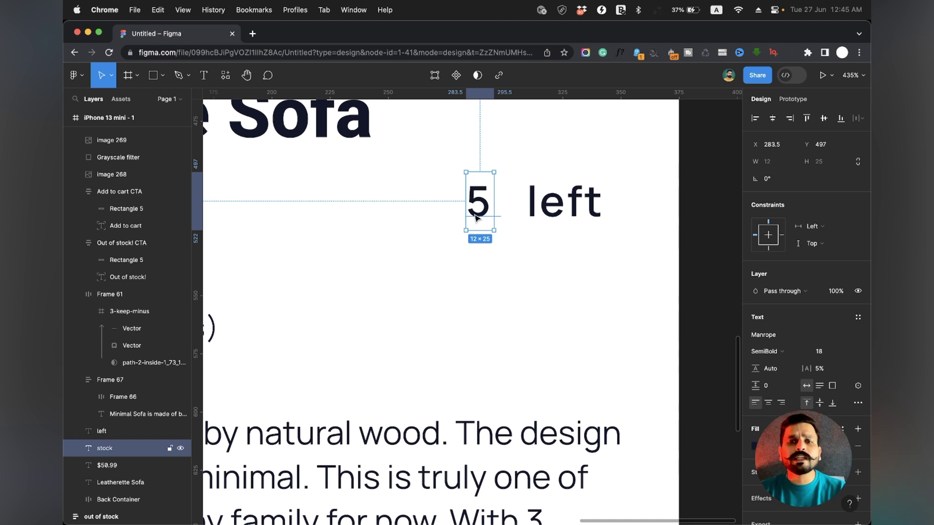
scroll(476, 217, down, 1)
scroll(477, 218, down, 3)
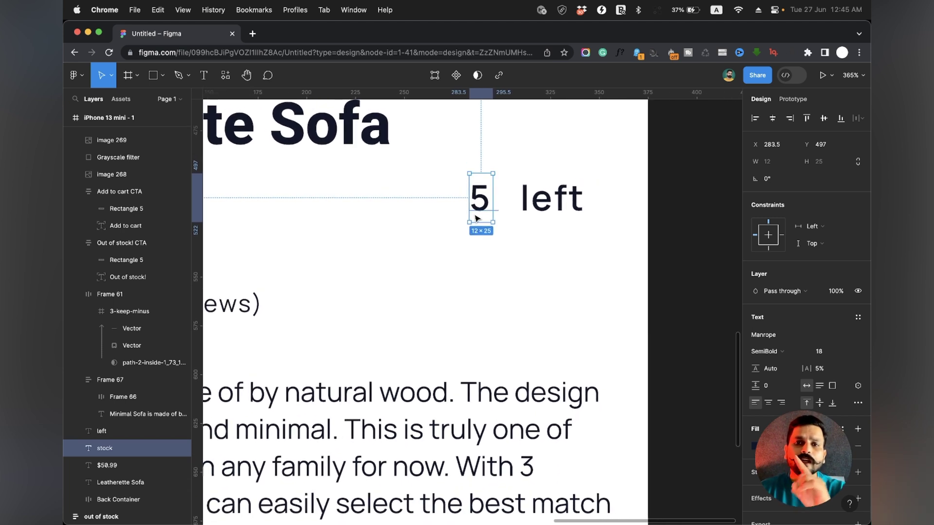
scroll(837, 376, down, 3)
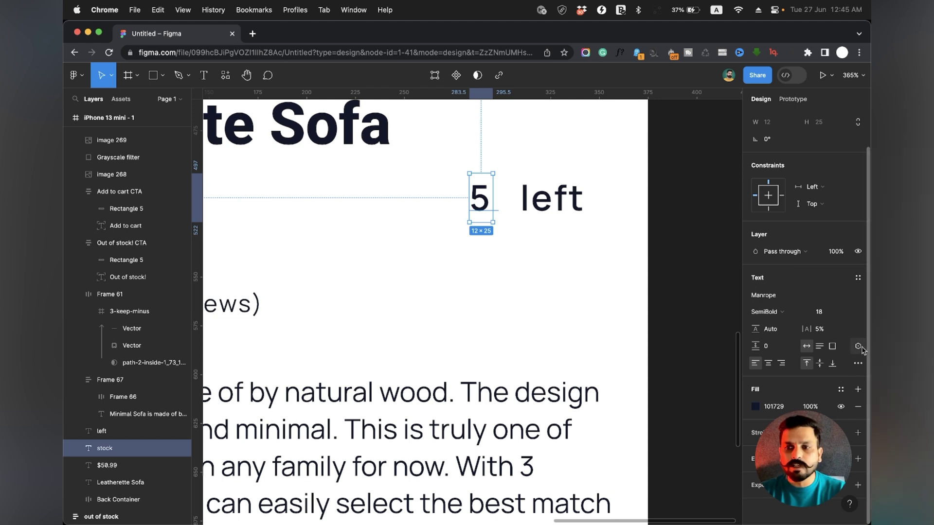
click(858, 346)
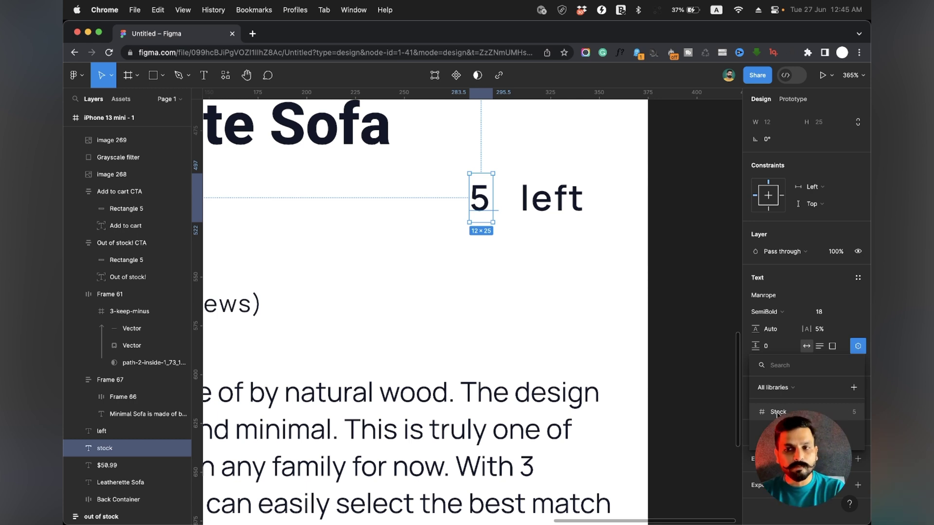
click(777, 413)
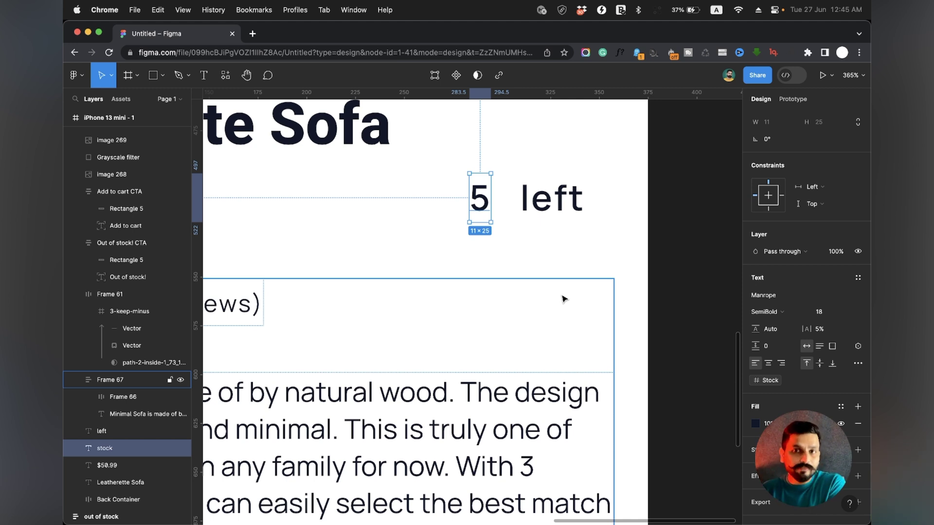
click(617, 237)
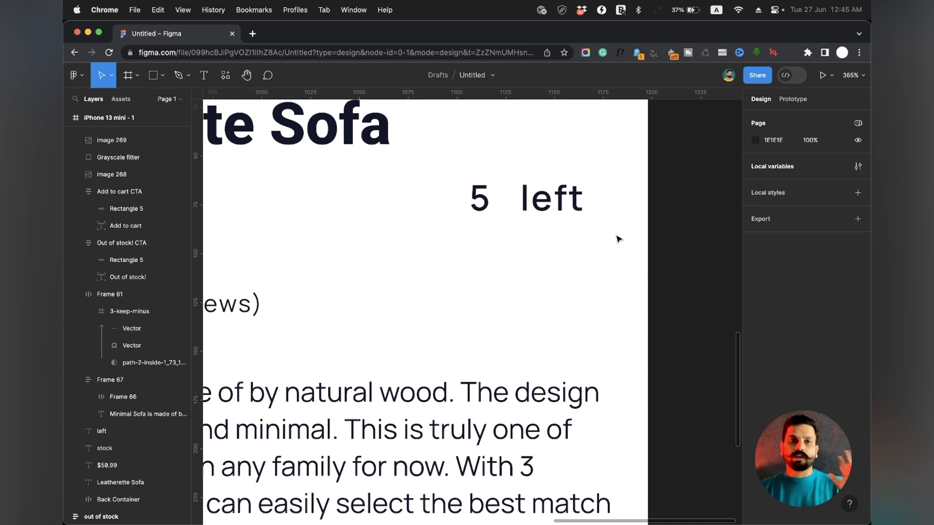
Add an on-click prototype interaction to the Add to cart CTA frame and try to assign the Set variable action
scroll(617, 238, down, 4)
scroll(618, 239, down, 1)
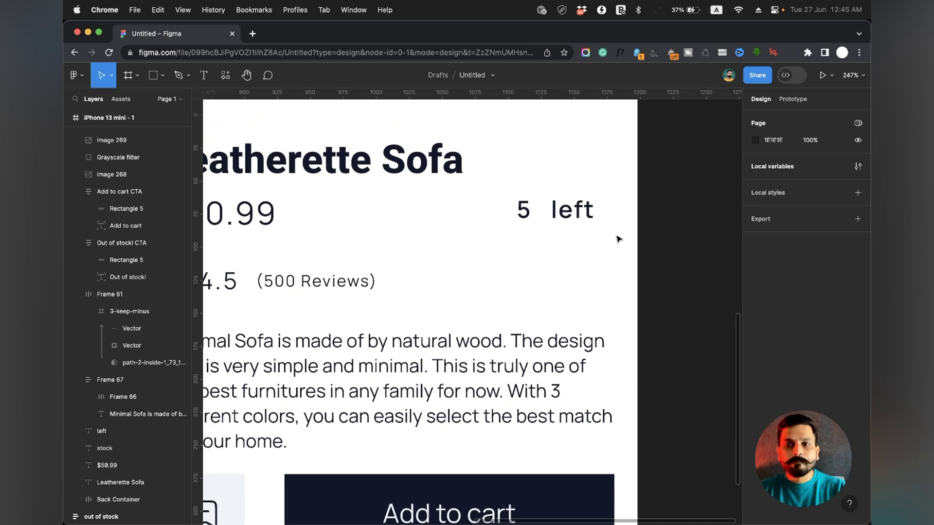
scroll(622, 235, down, 3)
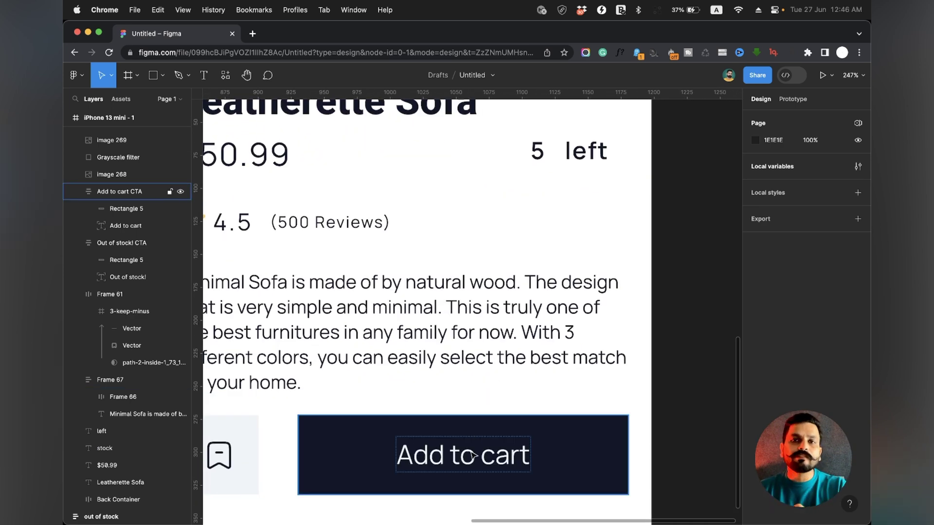
click(567, 457)
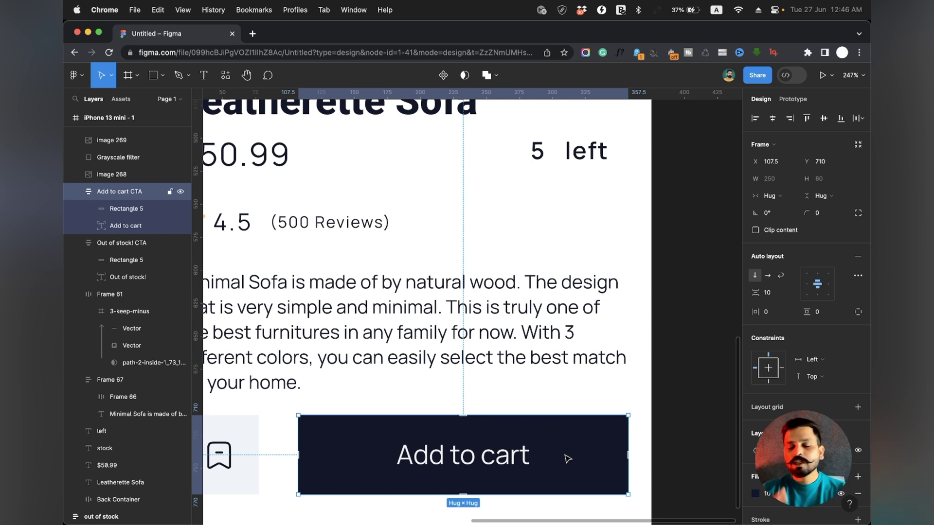
scroll(566, 458, down, 3)
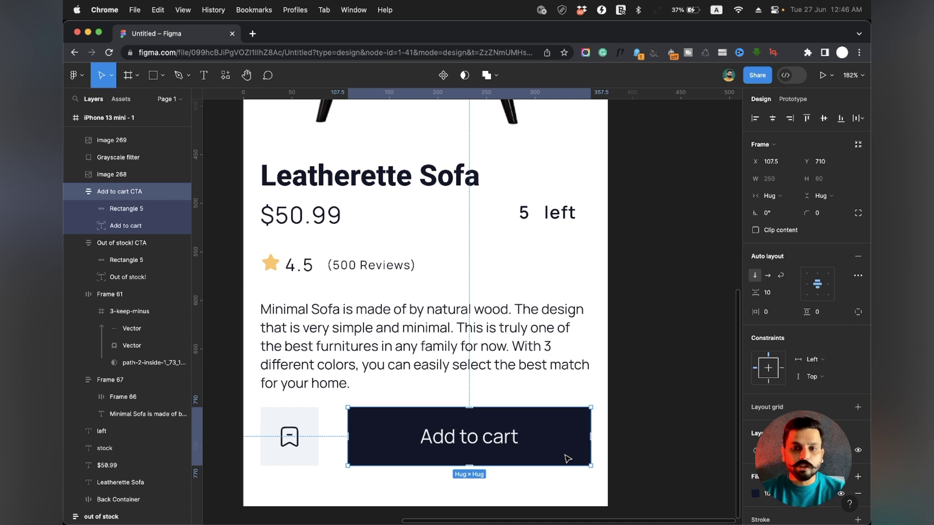
click(792, 100)
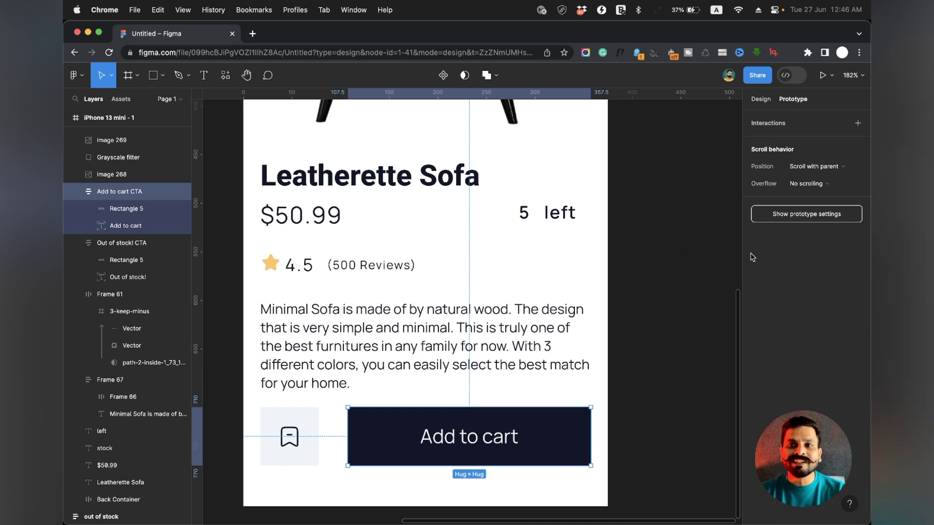
click(778, 126)
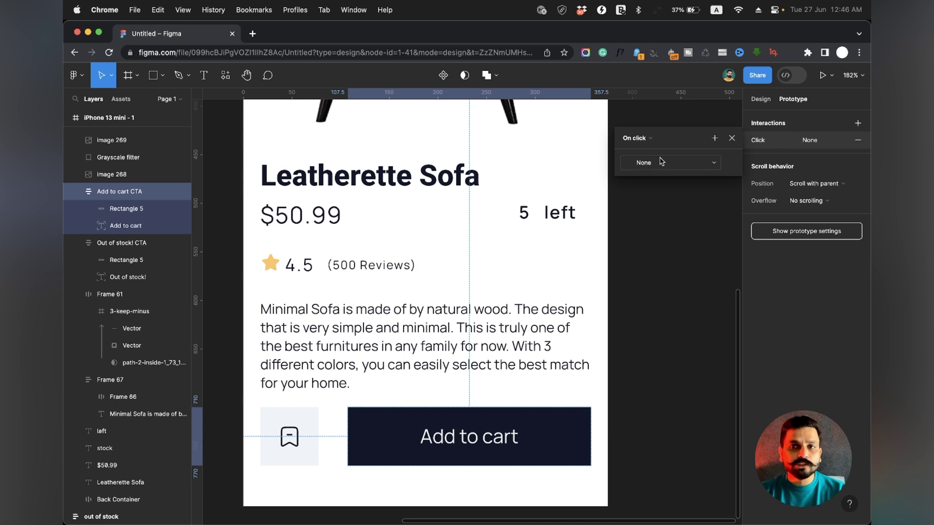
click(644, 164)
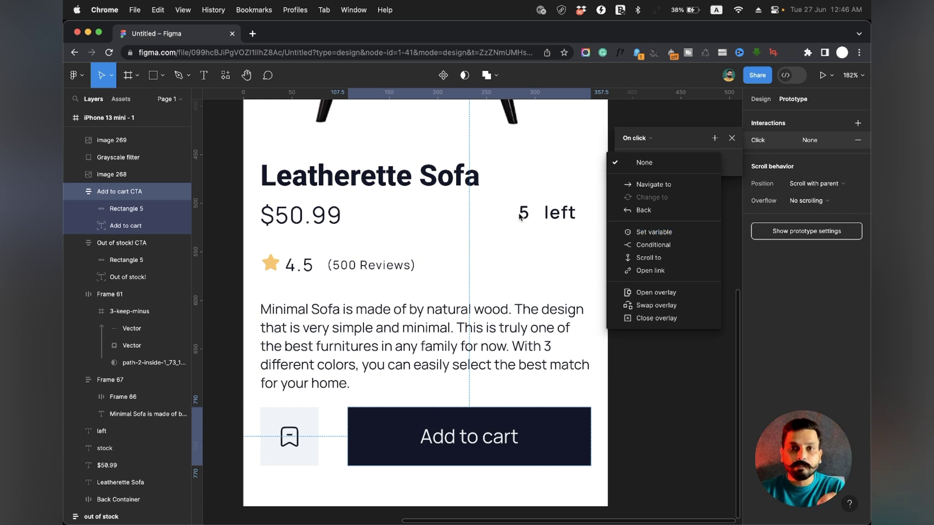
click(668, 237)
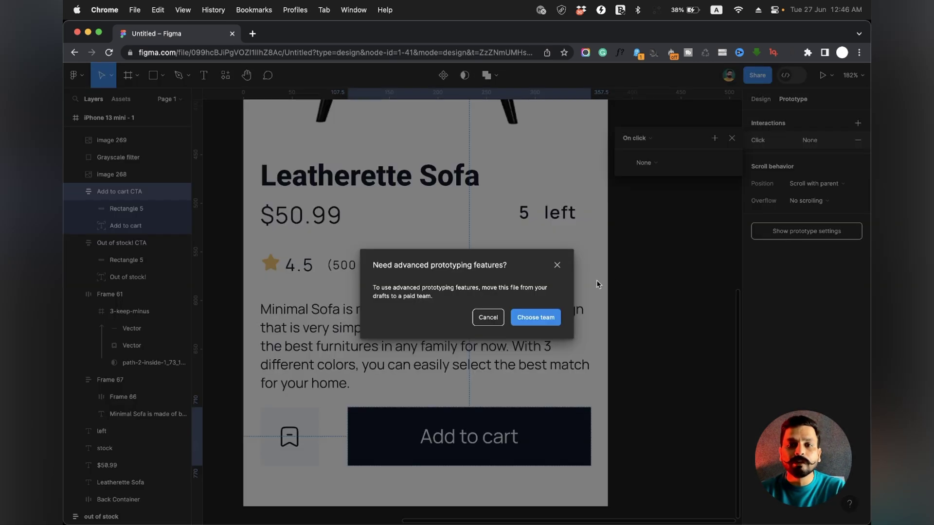
Move the Untitled file from Drafts to the Team project under Course projects
click(524, 324)
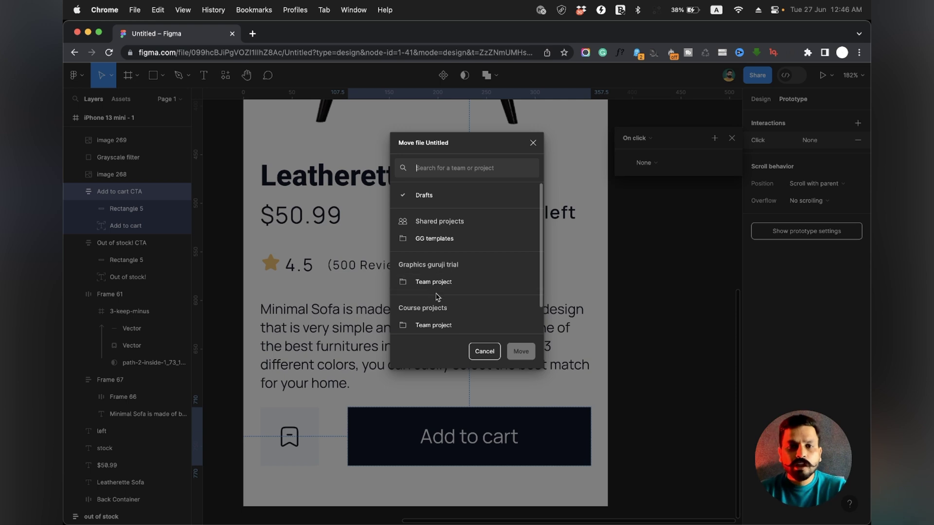
click(424, 326)
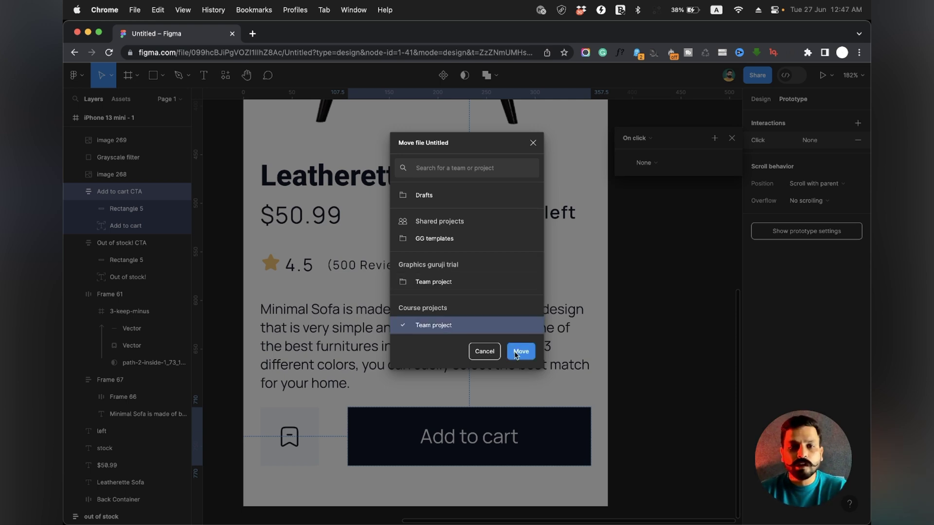
click(515, 352)
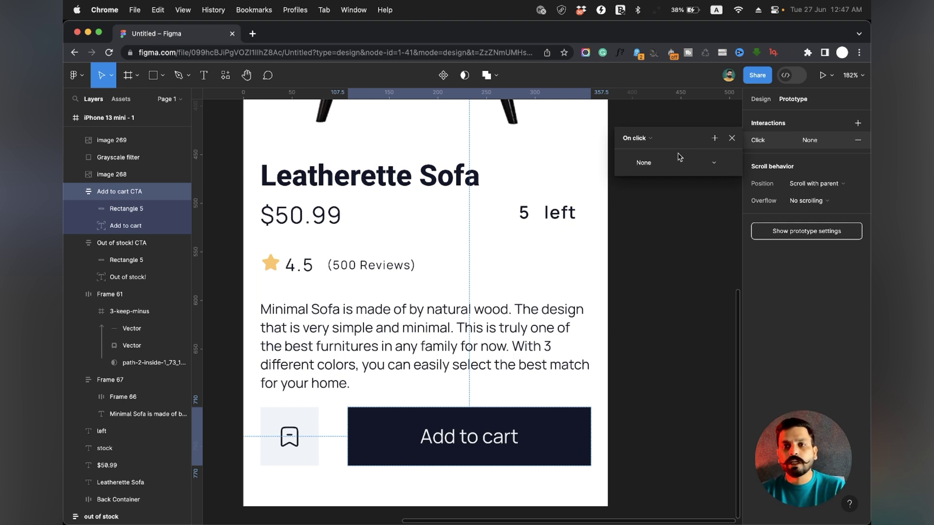
Give the Add to cart CTA's on-click interaction a Set variable action that sets Stock to Stock - 1, and deselect the frame
click(646, 163)
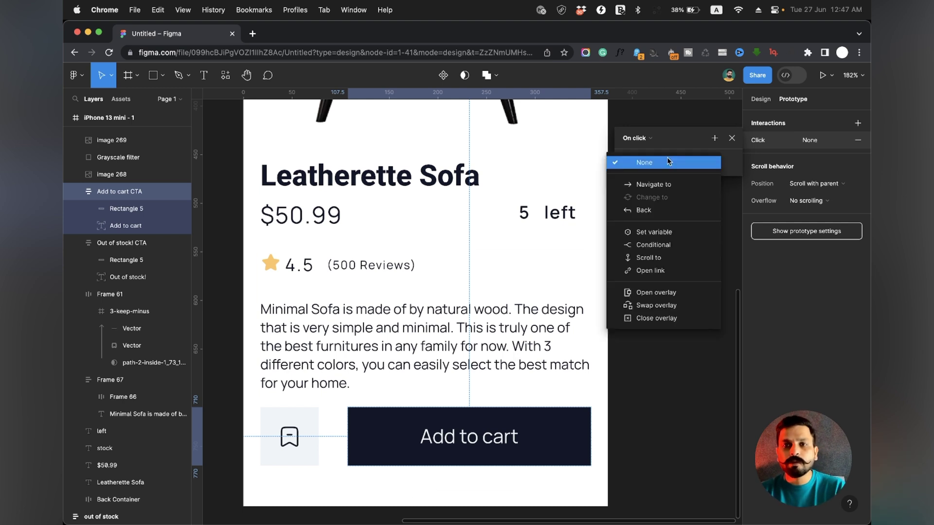
click(654, 228)
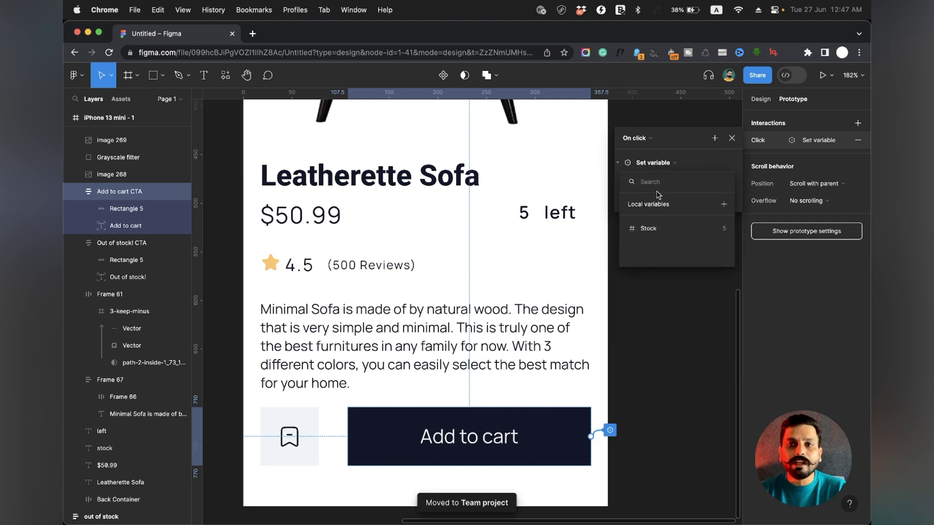
click(651, 230)
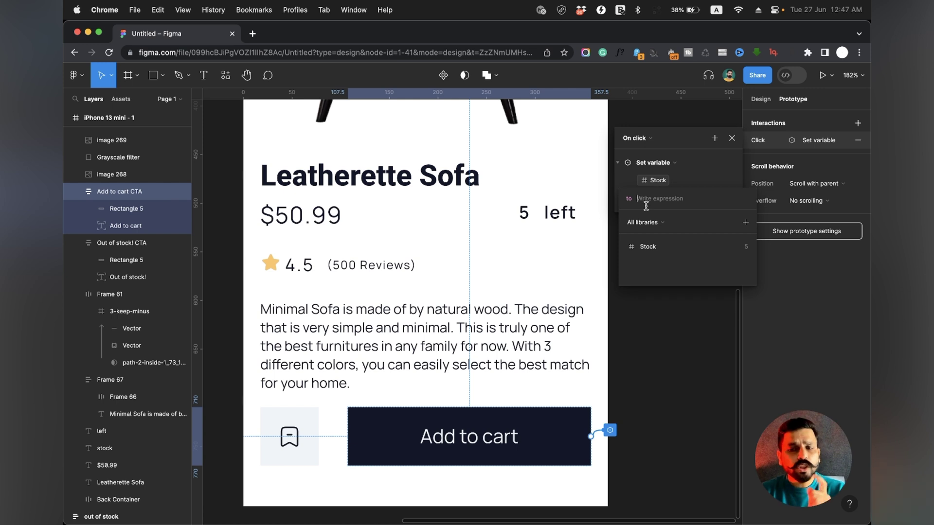
click(644, 247)
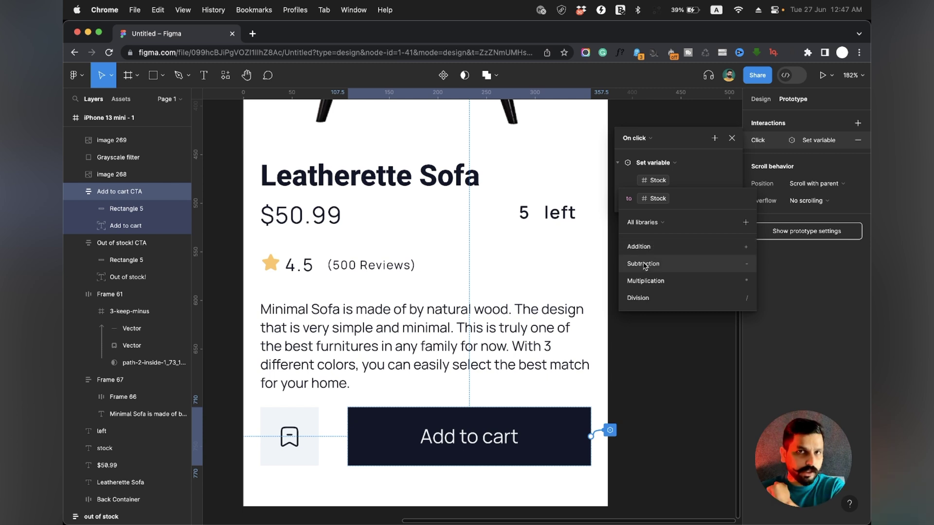
click(644, 265)
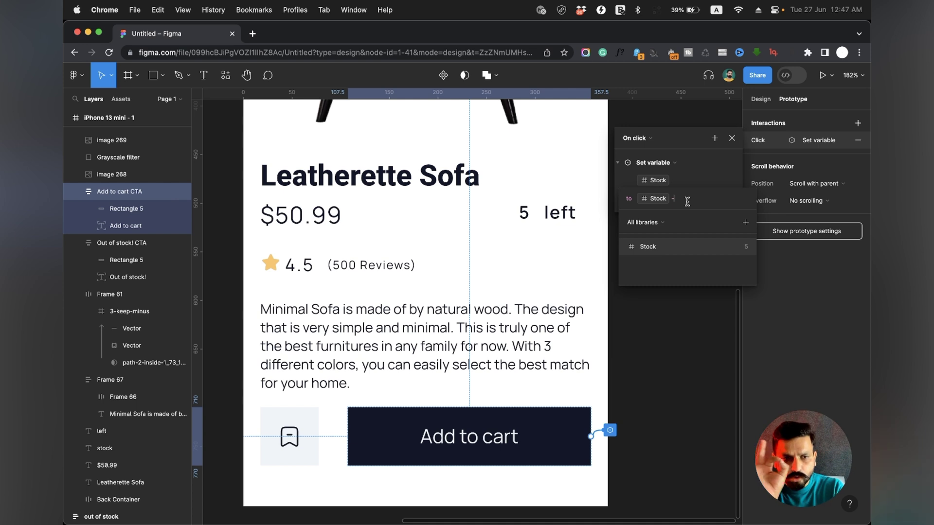
text(1)
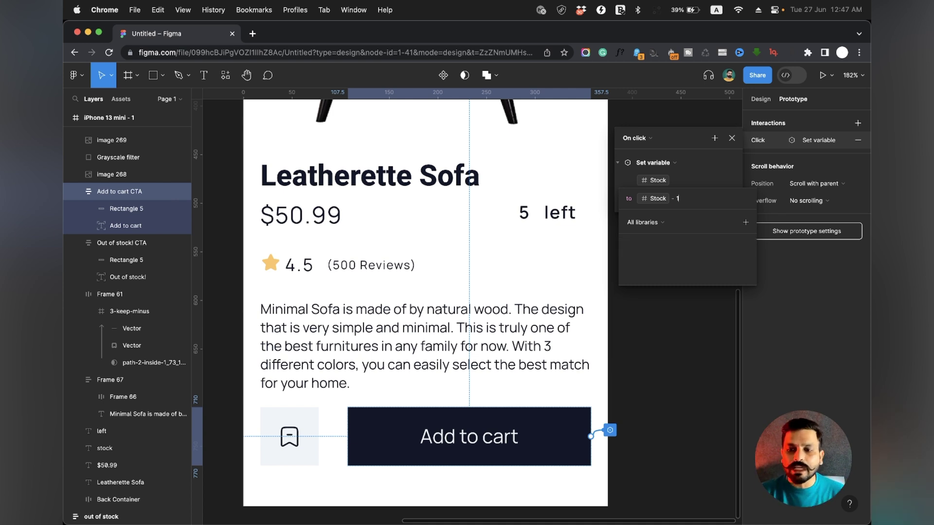
key(Return)
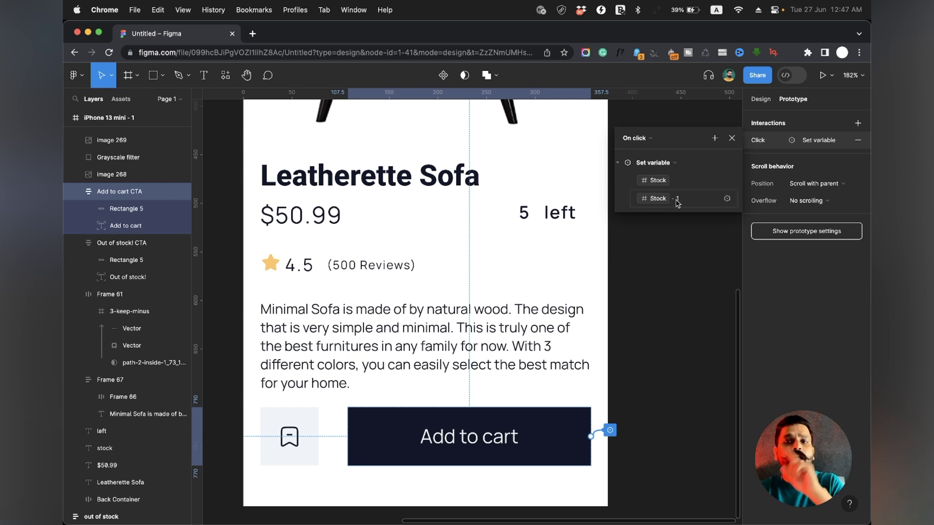
click(685, 268)
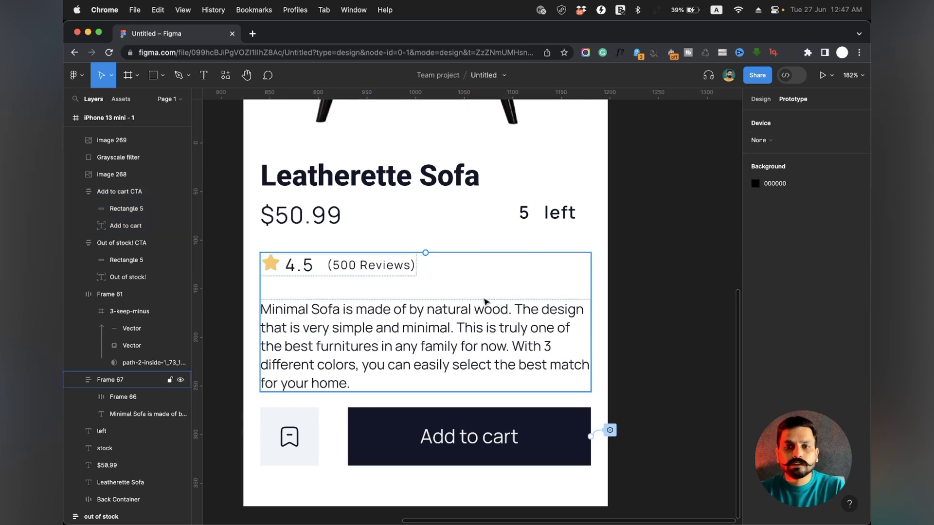
Preview the prototype from the Add to cart CTA frame, test Add to cart repeatedly beyond zero stock, and close the preview
scroll(486, 306, down, 5)
click(504, 329)
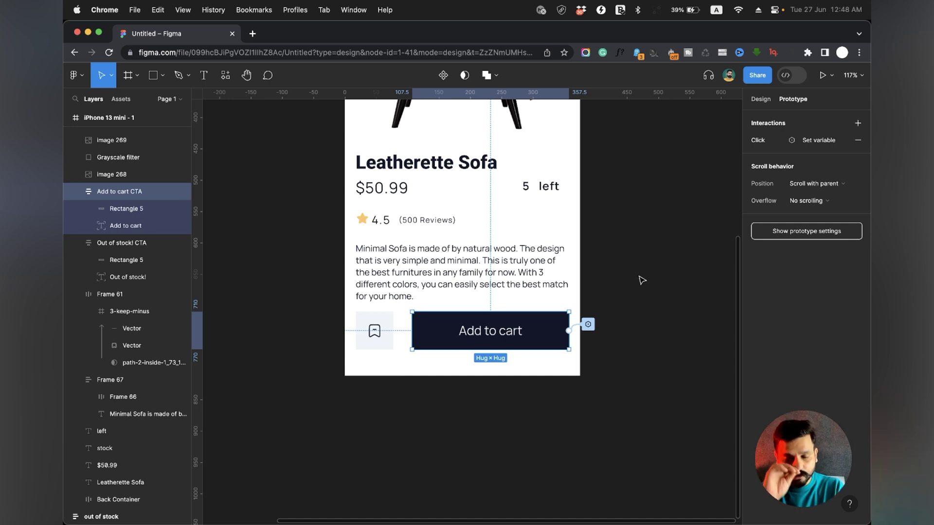
key(shift+space)
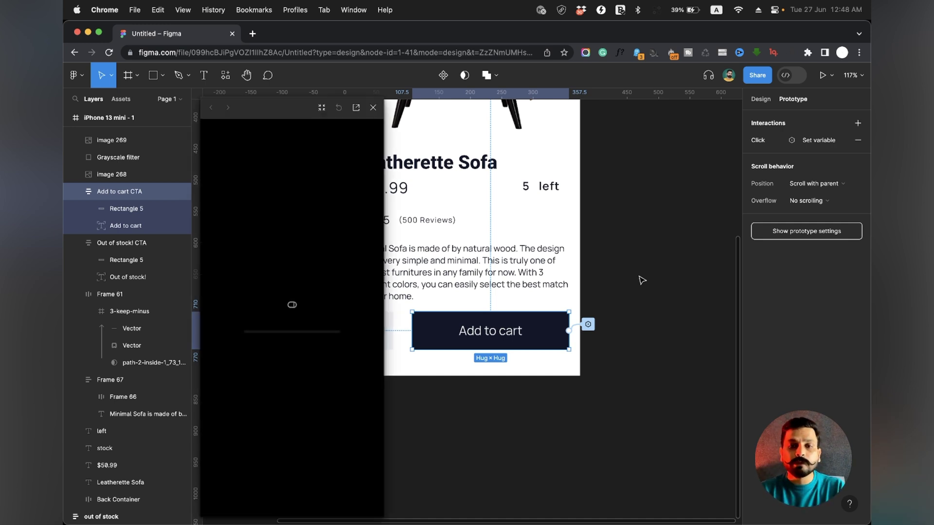
drag(287, 109, 300, 104)
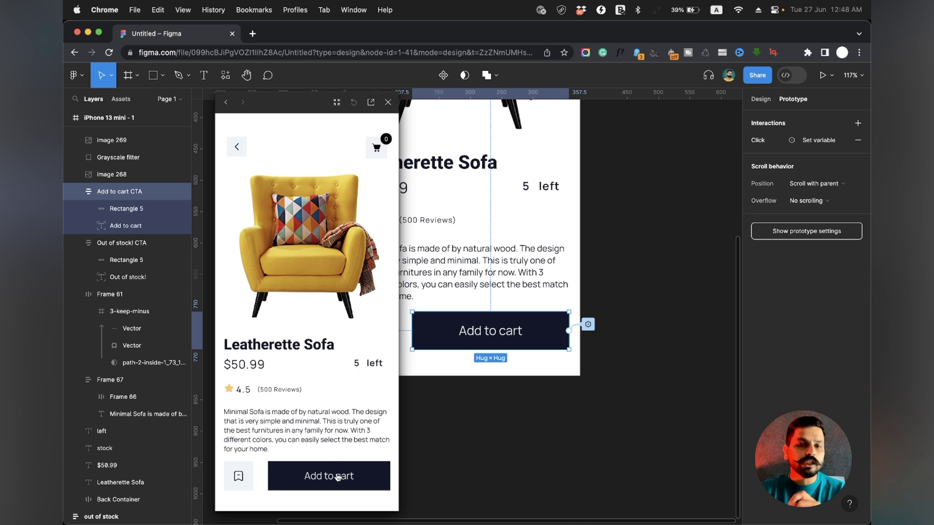
click(338, 477)
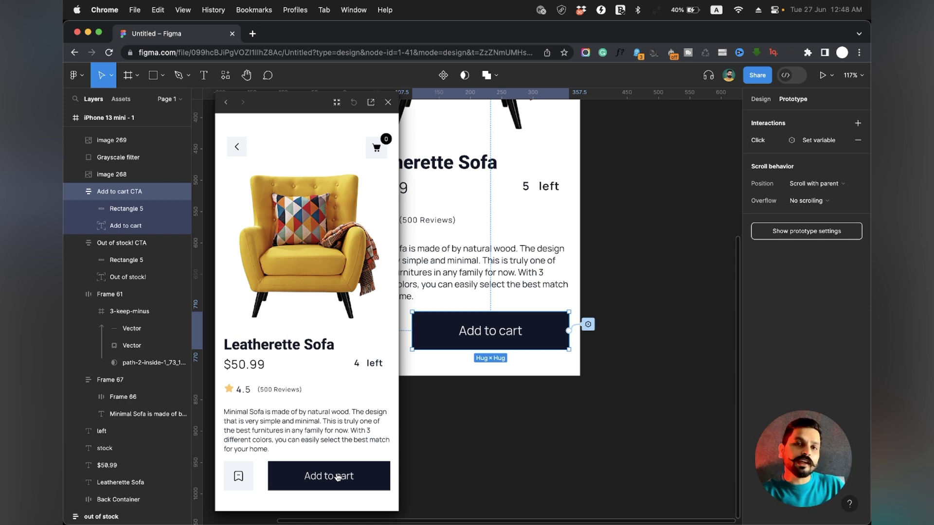
click(338, 477)
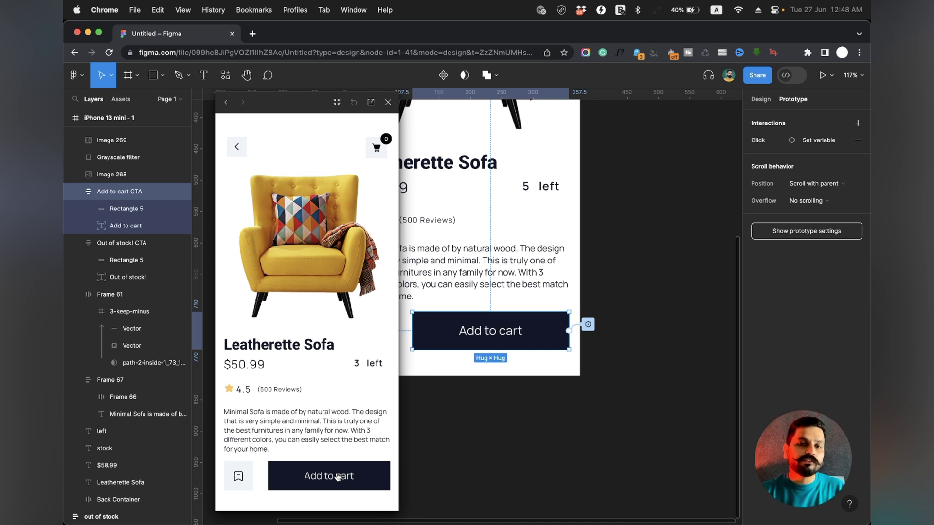
click(338, 478)
click(334, 476)
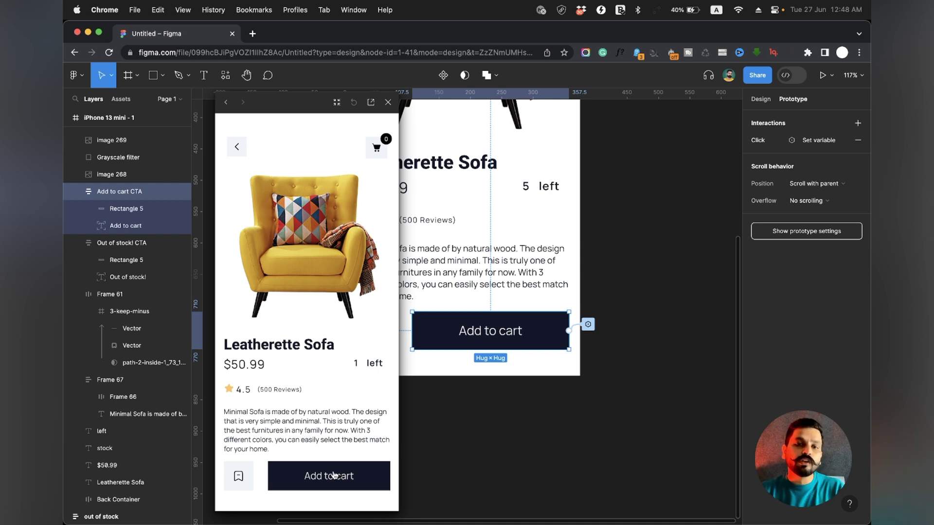
click(332, 475)
click(332, 475)
click(332, 475)
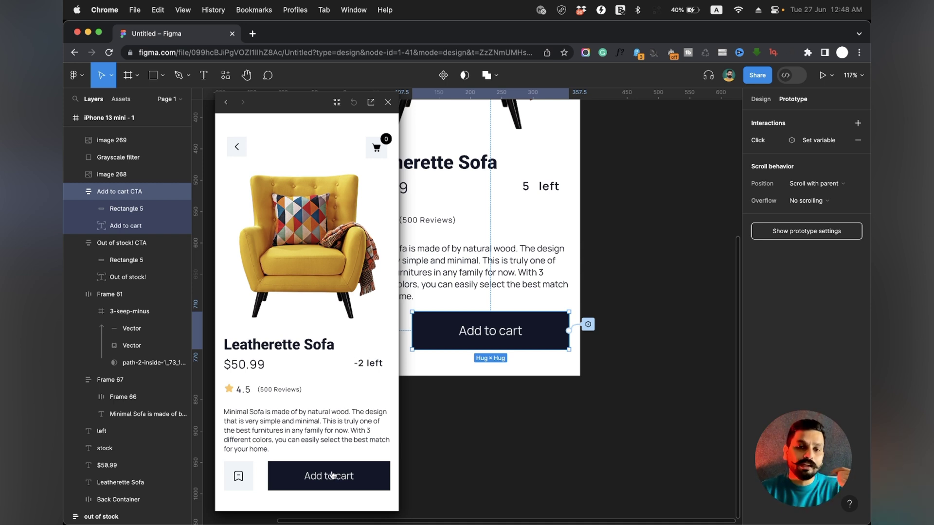
click(332, 475)
click(332, 475)
click(332, 475)
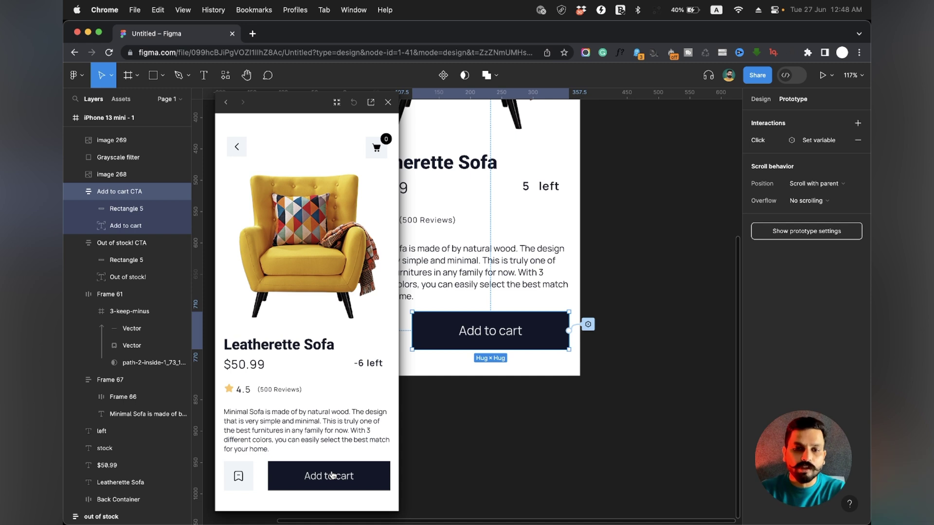
click(388, 102)
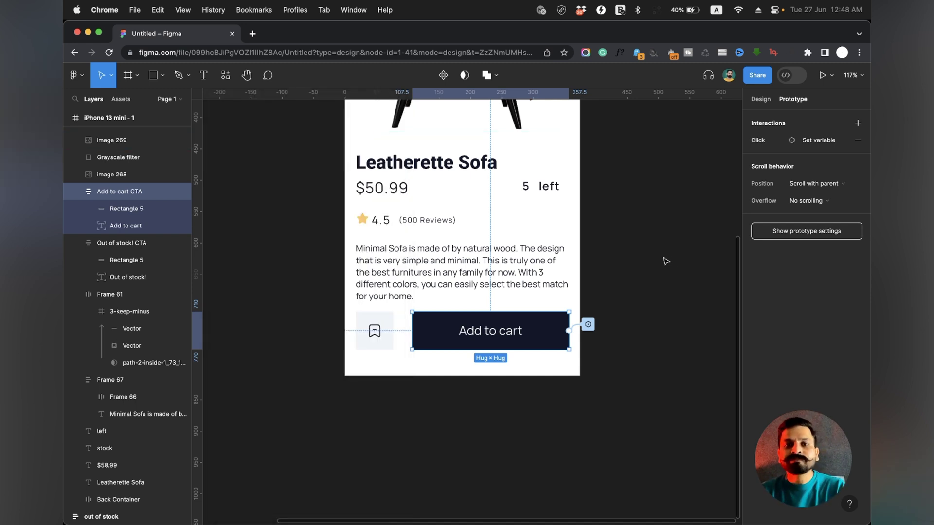
Add a Conditional action to the Add to cart CTA's on-click interaction, after the Set variable action
scroll(666, 261, up, 2)
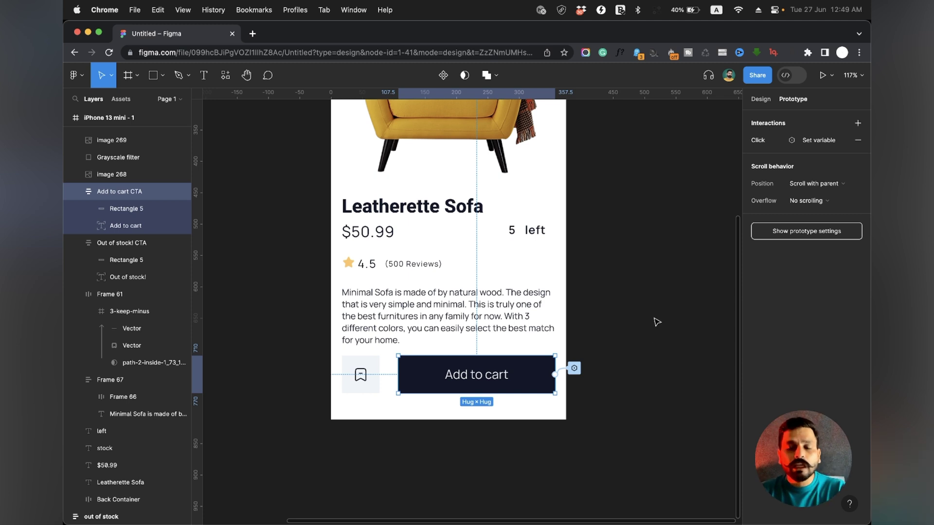
click(574, 368)
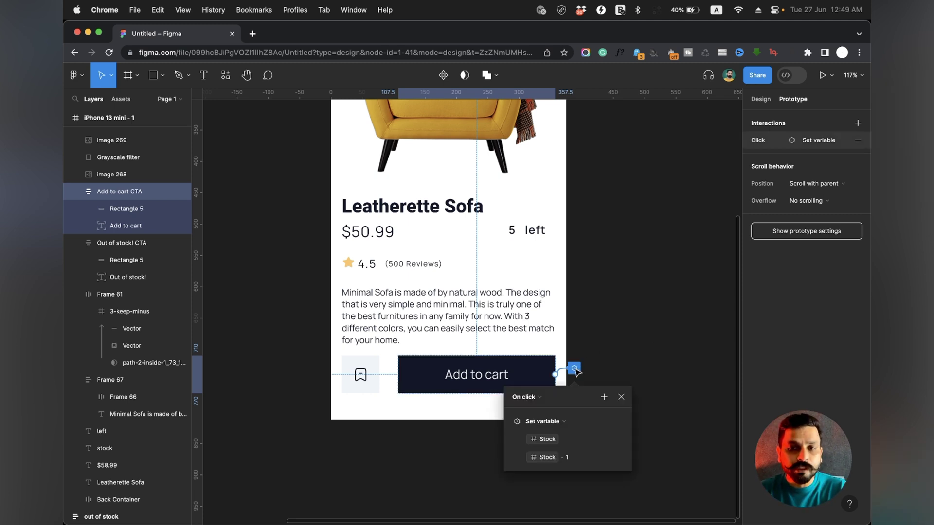
scroll(604, 428, down, 5)
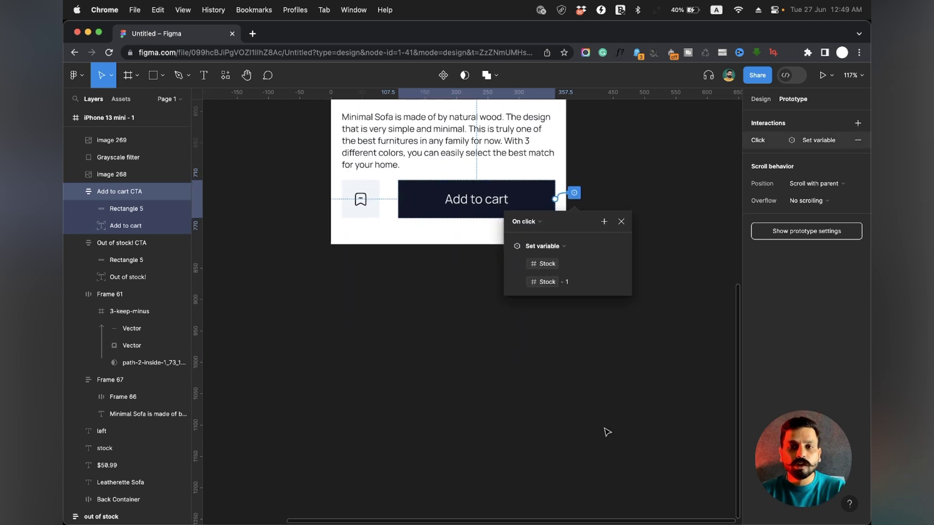
scroll(604, 313, up, 2)
scroll(605, 314, down, 3)
scroll(602, 318, up, 3)
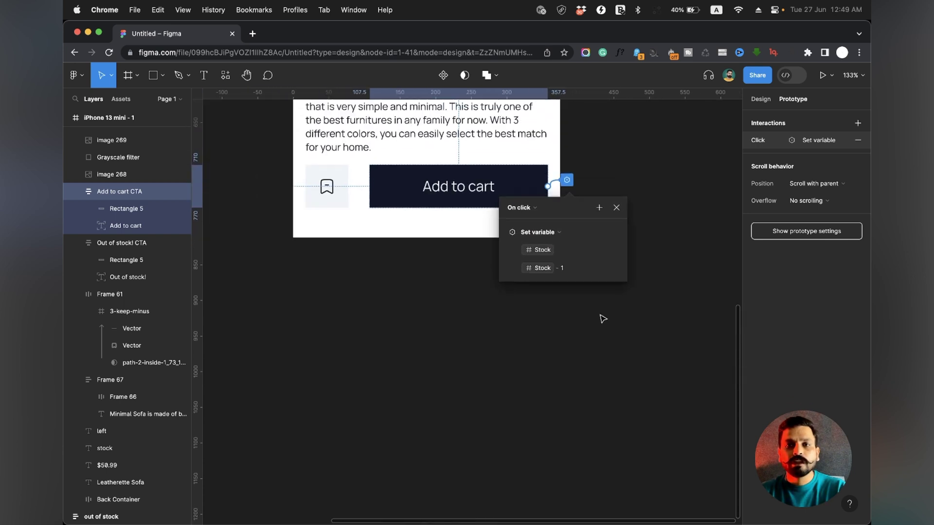
scroll(600, 316, up, 2)
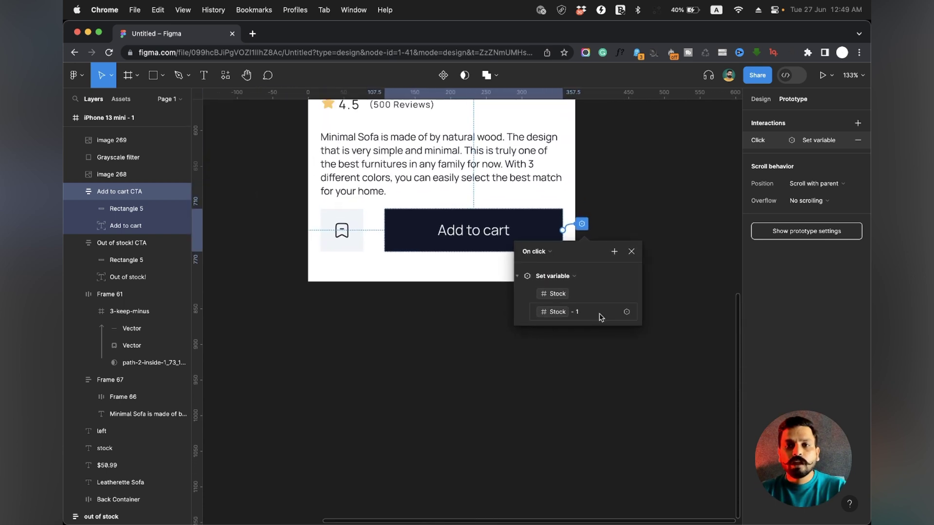
click(614, 252)
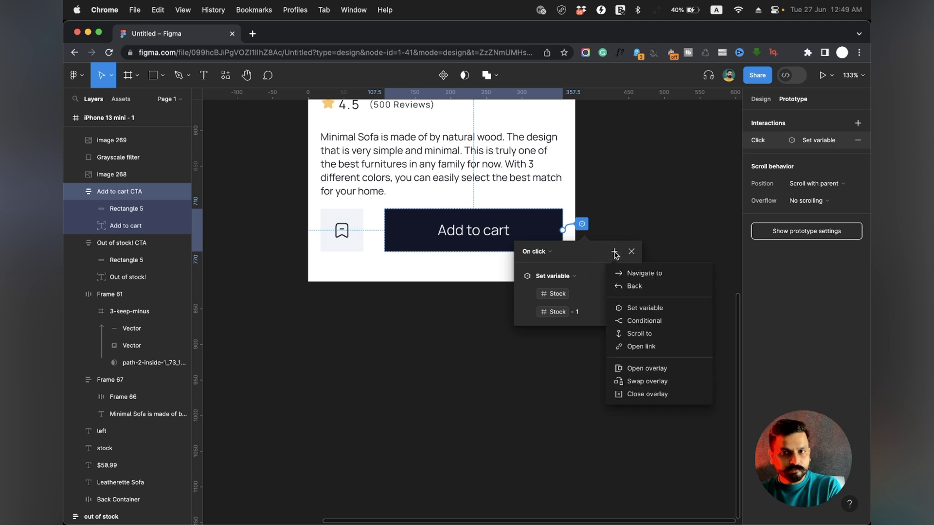
click(634, 321)
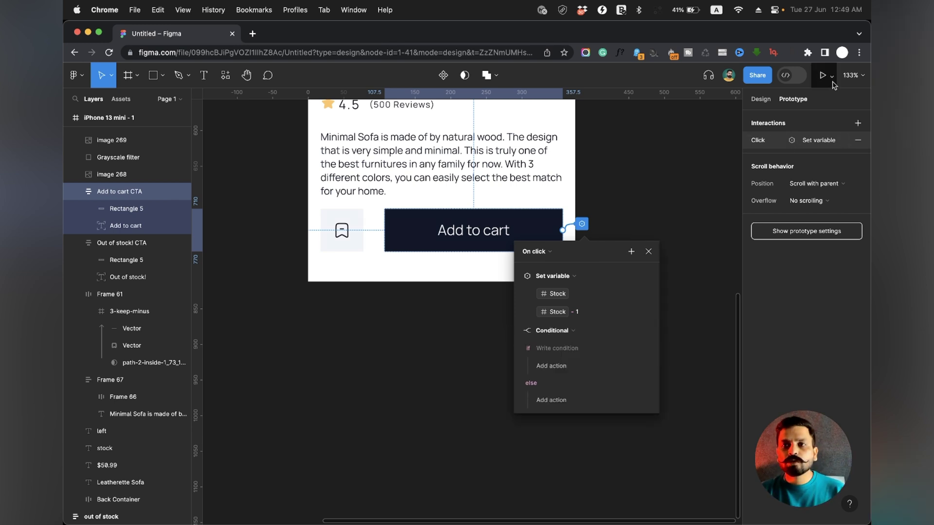
Write the conditional's if expression as Stock > 0
key(super+equal)
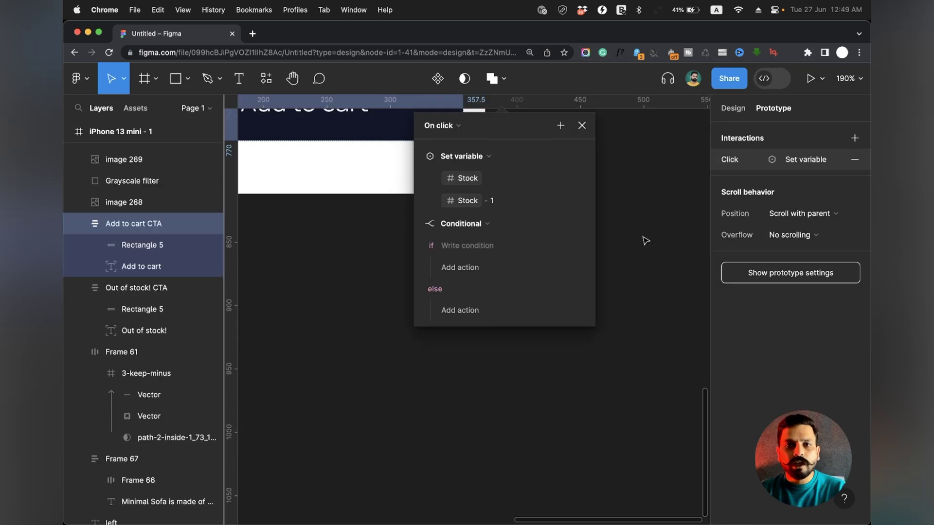
scroll(638, 248, down, 5)
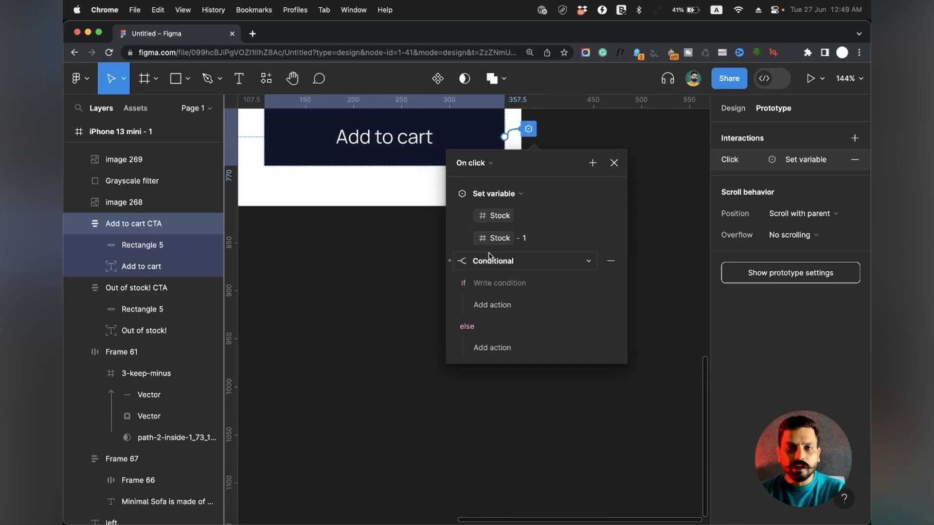
click(479, 288)
key(Escape)
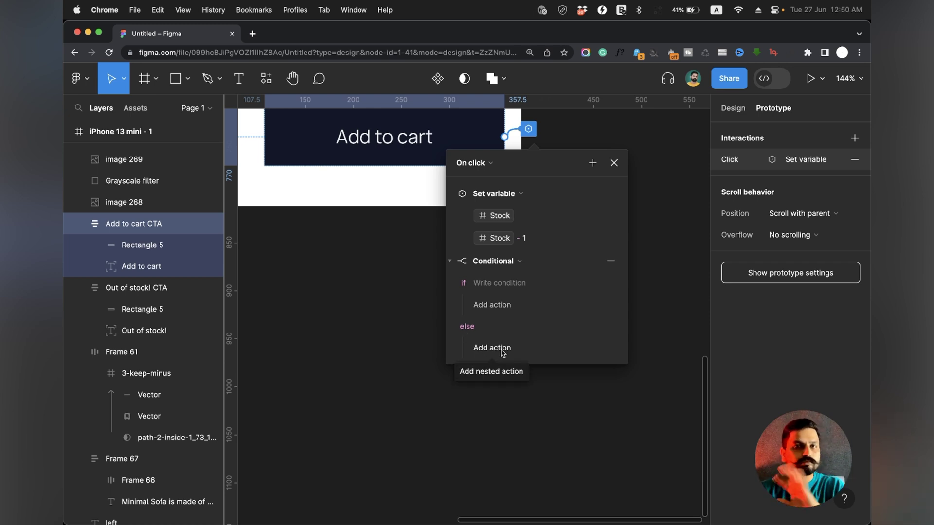
click(497, 286)
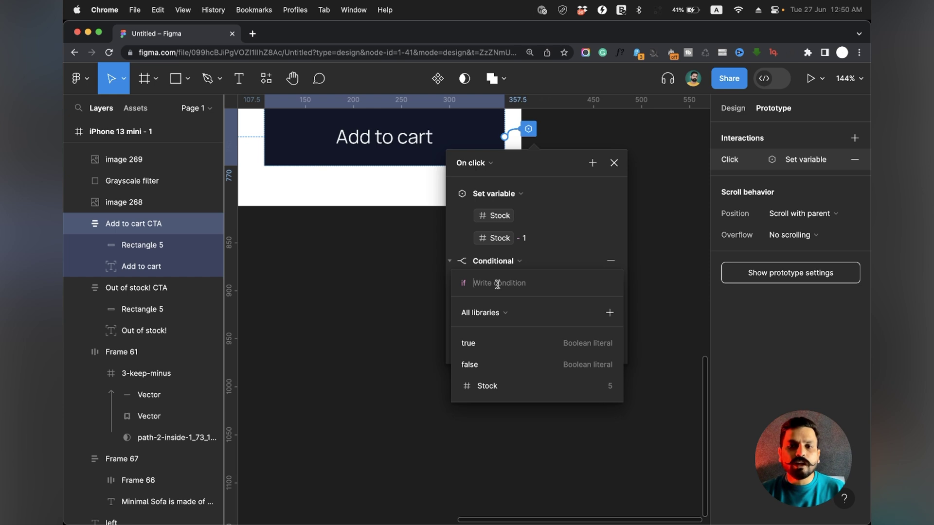
click(487, 387)
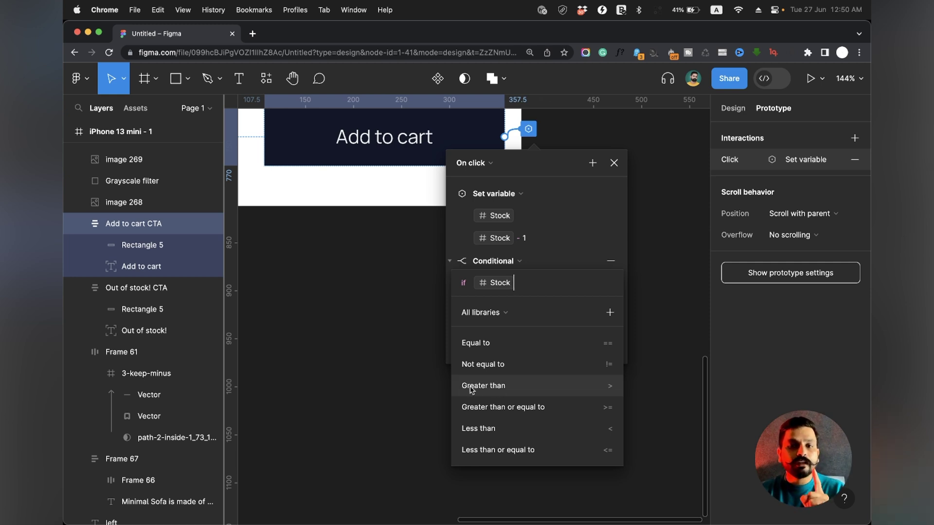
click(486, 388)
text(0)
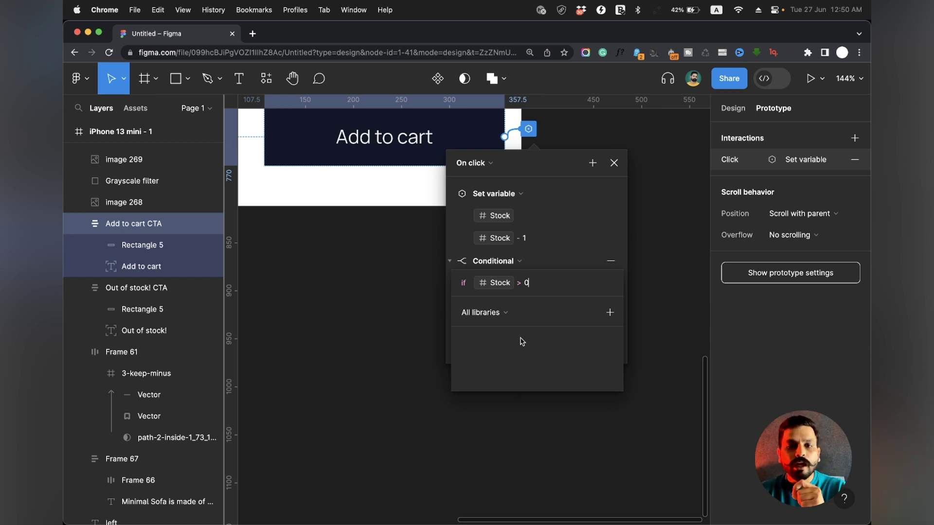
key(Return)
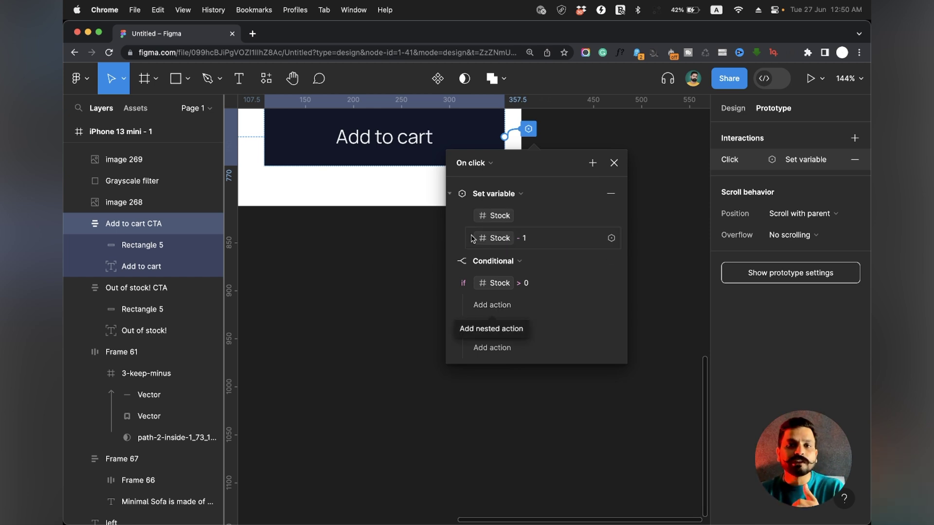
Collapse the Set Stock to Stock - 1 action and nest it under the conditional's if branch
click(450, 193)
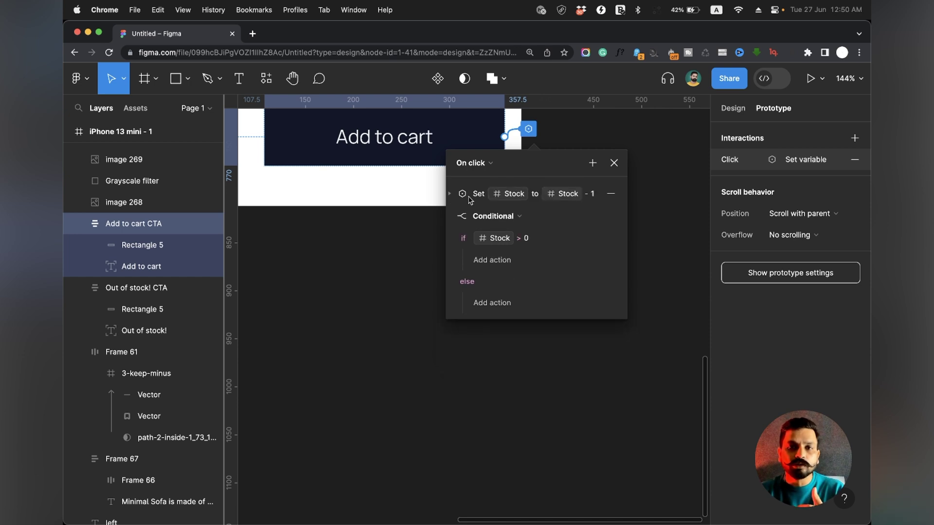
click(468, 197)
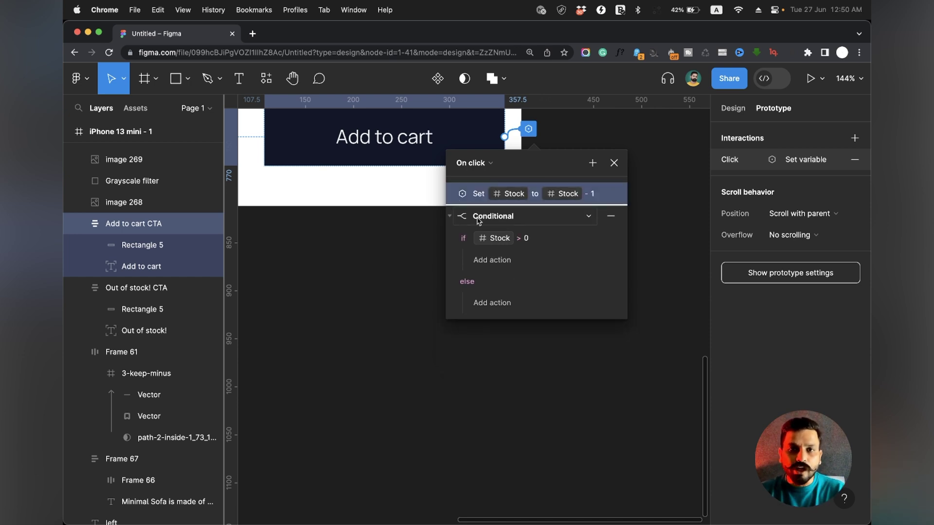
drag(481, 239, 485, 257)
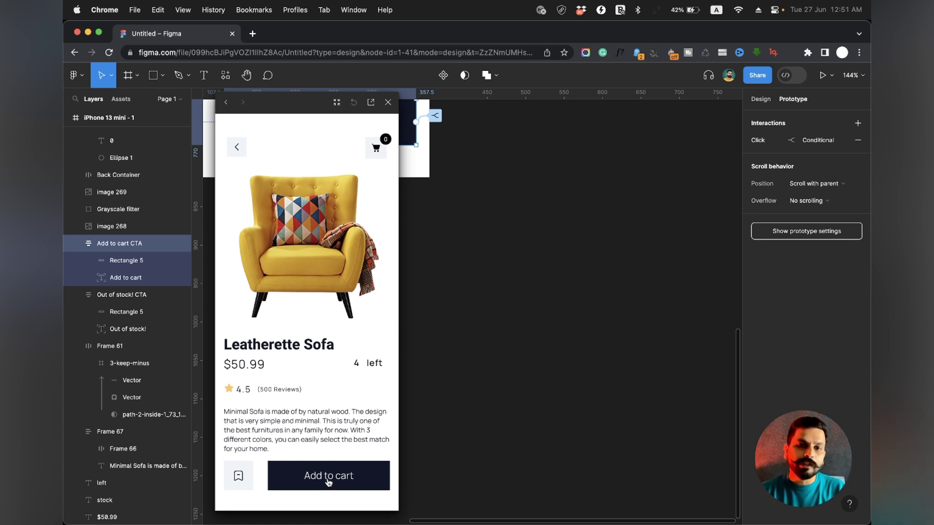
Test Add to cart in the preview until the stock runs out, check the cart badge, and close the preview
click(328, 482)
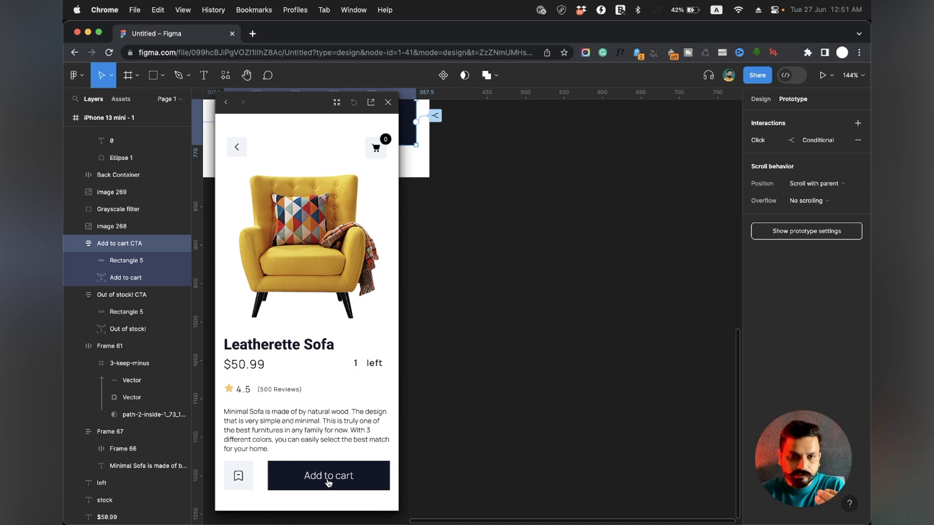
click(328, 481)
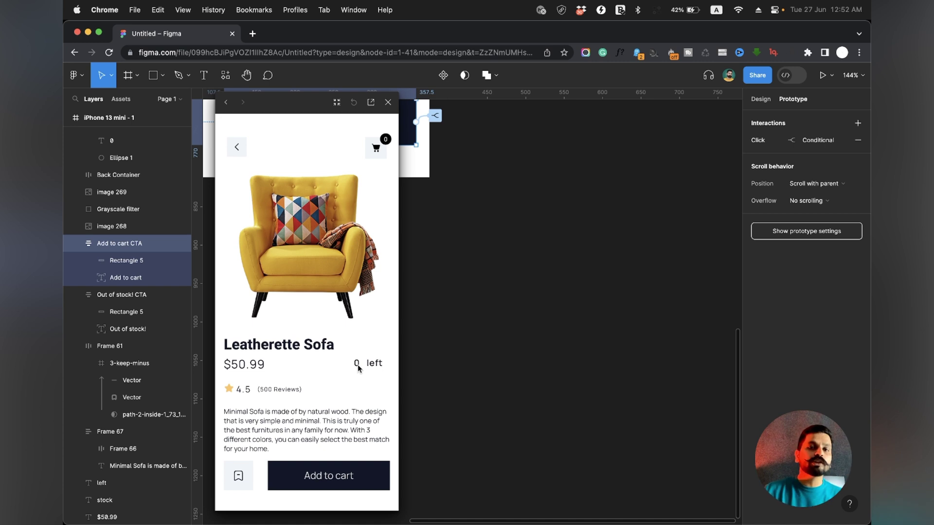
click(384, 140)
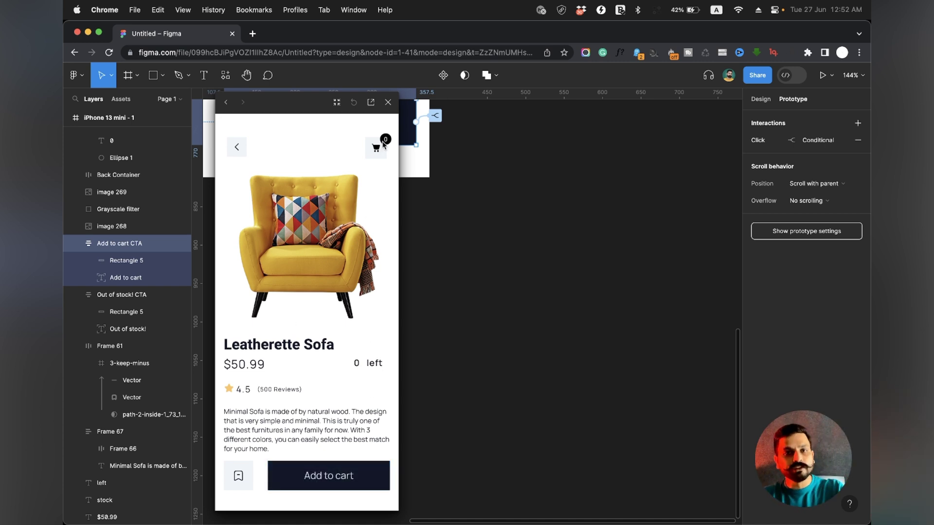
click(387, 103)
Create a number variable named "cart items" in Collection 1 and close the local variables
scroll(468, 216, up, 10)
click(516, 170)
ctrl+scroll(508, 173, up, 3)
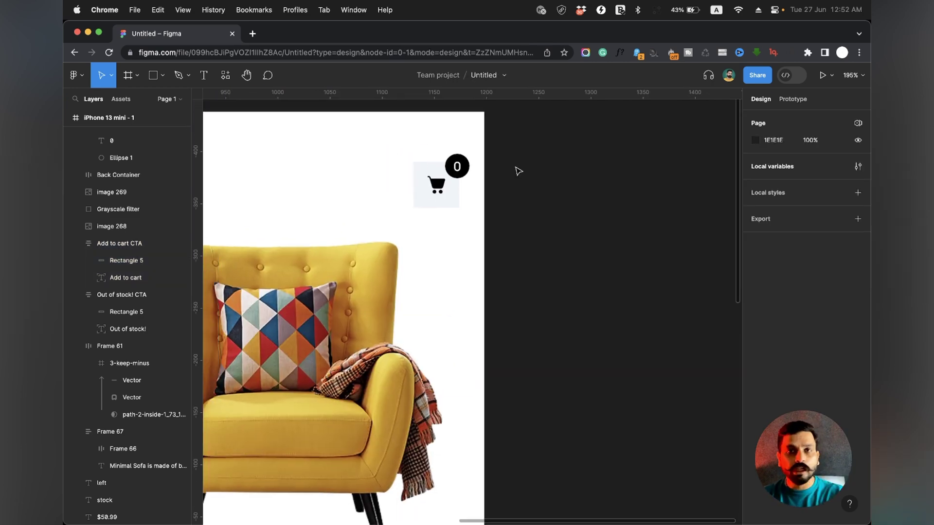
scroll(404, 457, down, 5)
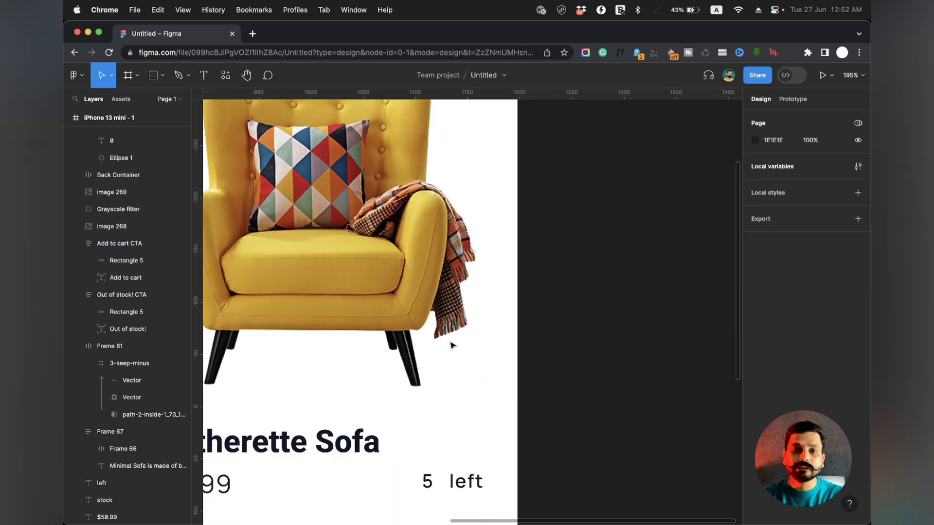
scroll(537, 296, up, 5)
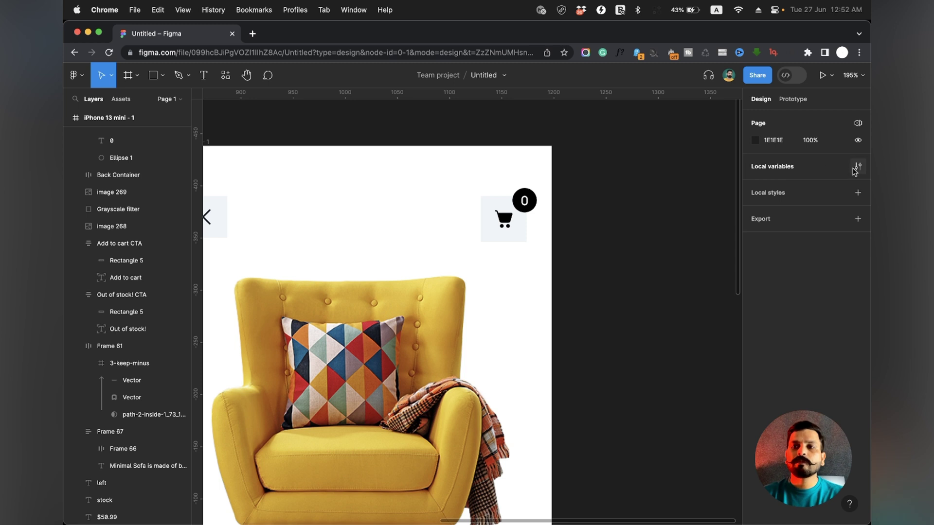
click(858, 166)
click(535, 269)
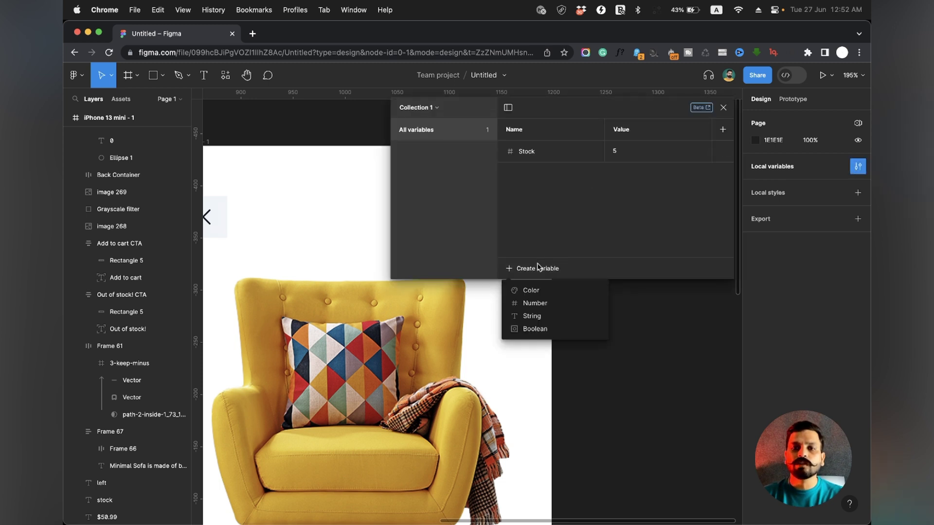
click(533, 302)
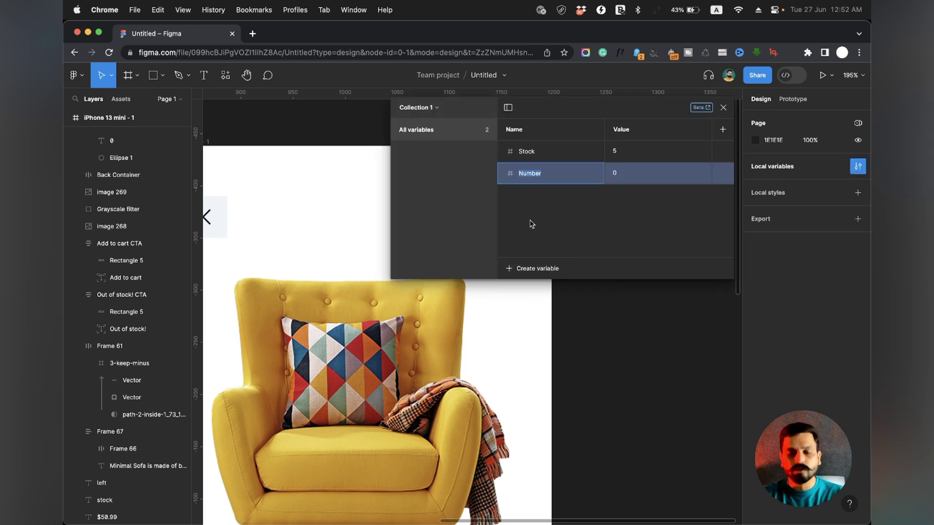
text(cart items)
key(Return)
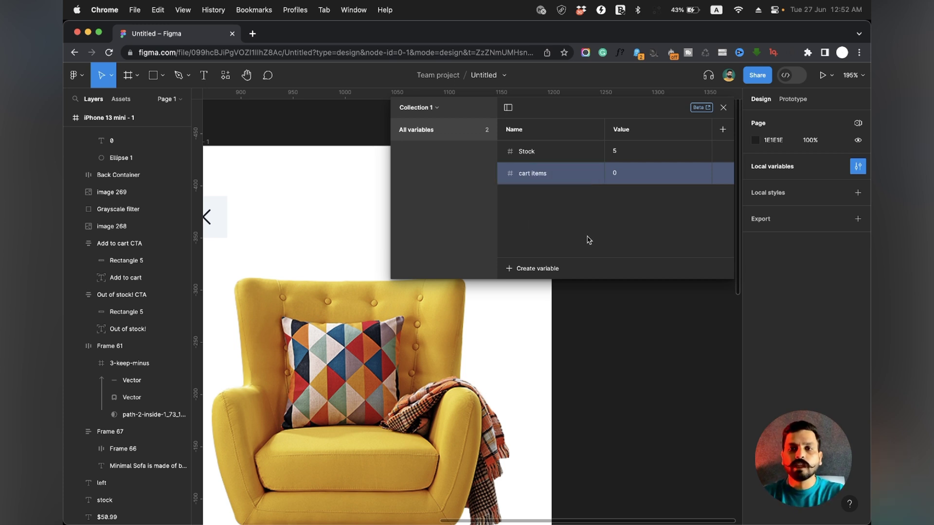
click(723, 107)
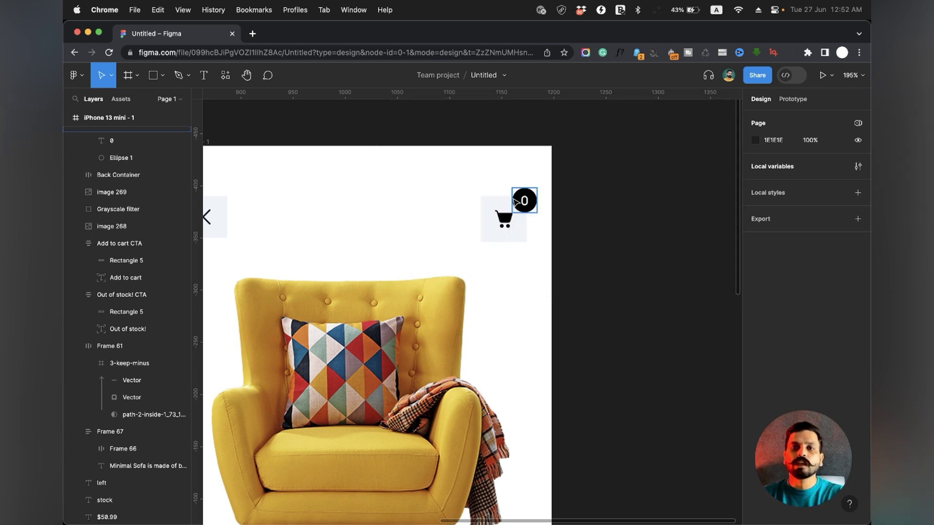
Bind the text in the cart icon's badge to the cart items variable
click(528, 205)
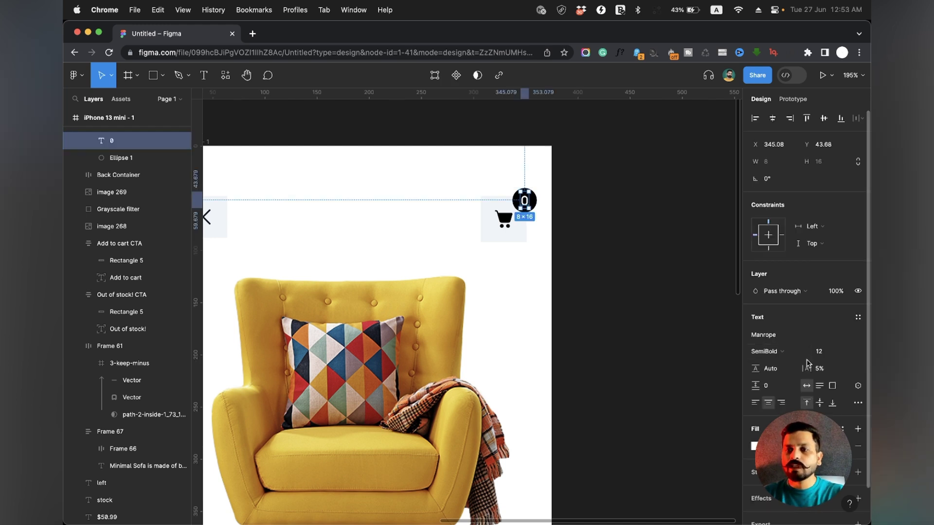
scroll(861, 340, down, 3)
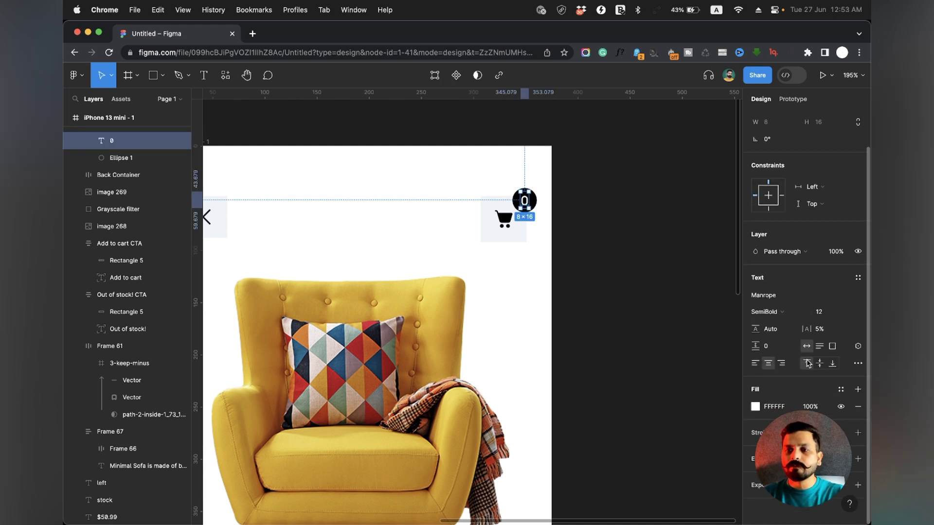
click(857, 346)
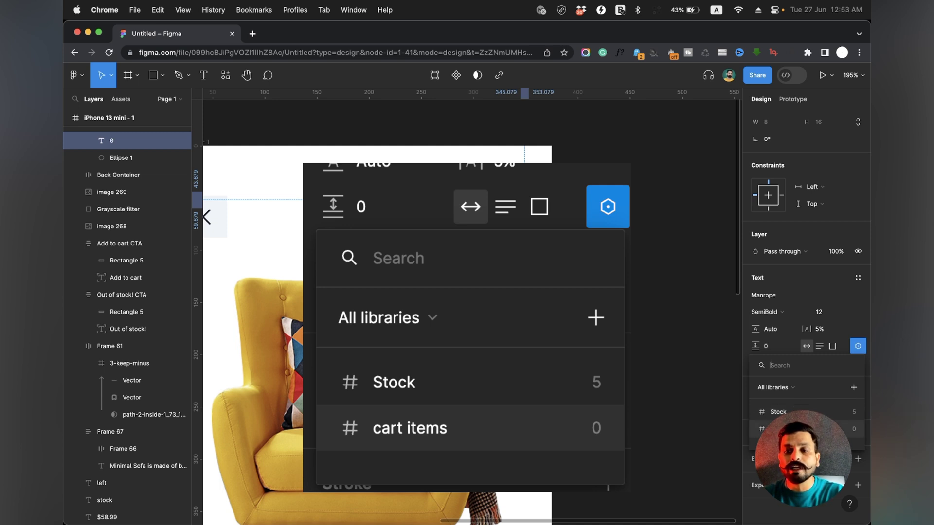
click(673, 387)
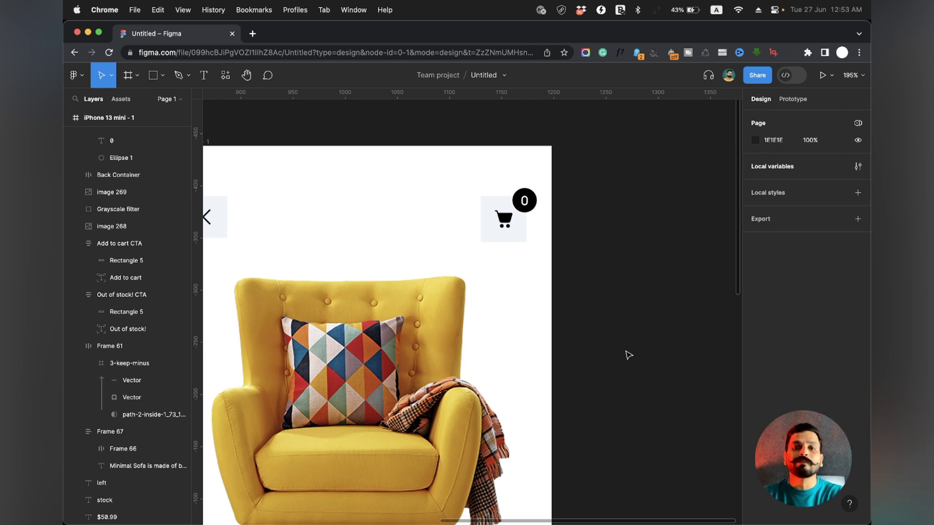
Add a Set variable action for cart items under the if Stock > 0 branch of the Add to cart CTA's on-click conditional
scroll(628, 355, down, 10)
scroll(617, 359, down, 3)
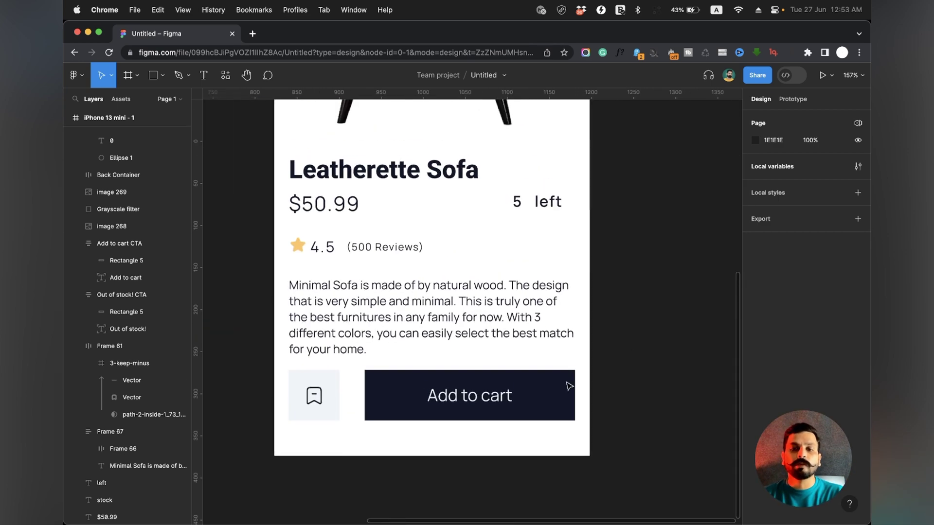
click(563, 388)
click(792, 100)
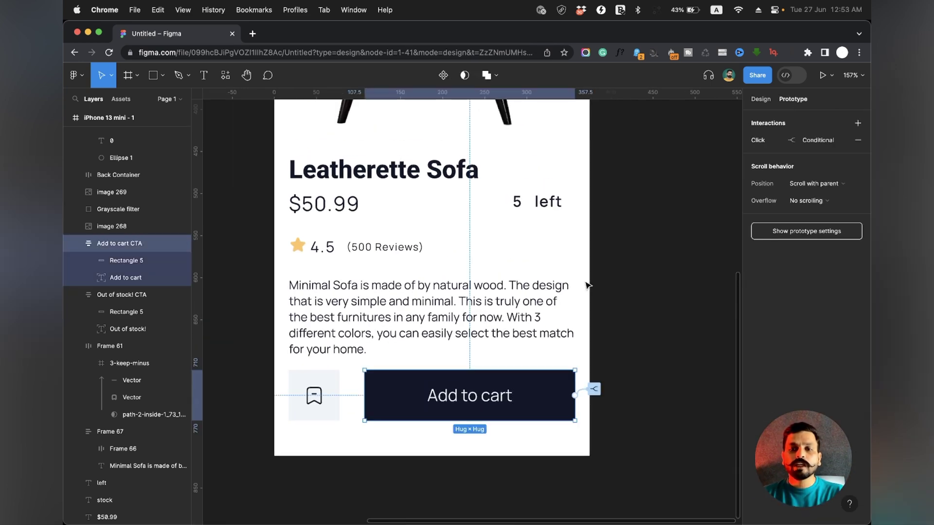
click(594, 388)
scroll(679, 380, down, 4)
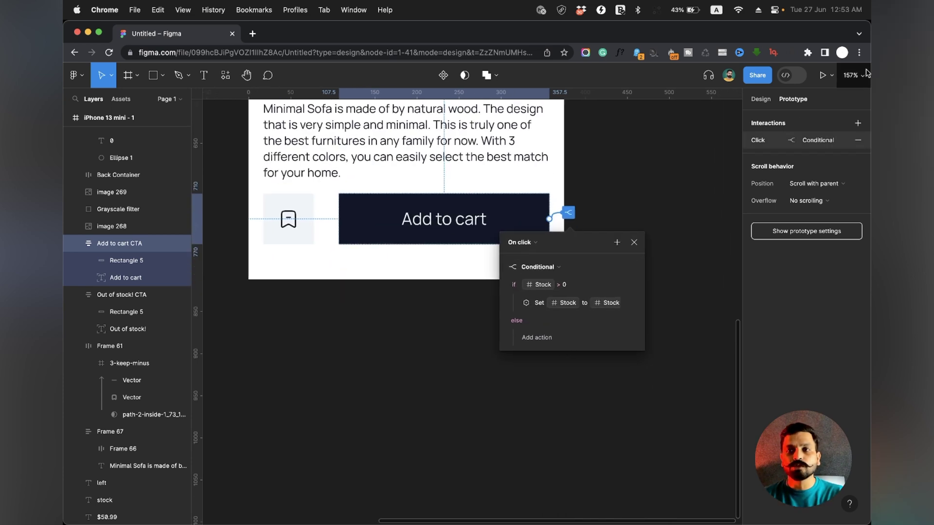
key(super+equal)
key(super+equal)
key(super+equal)
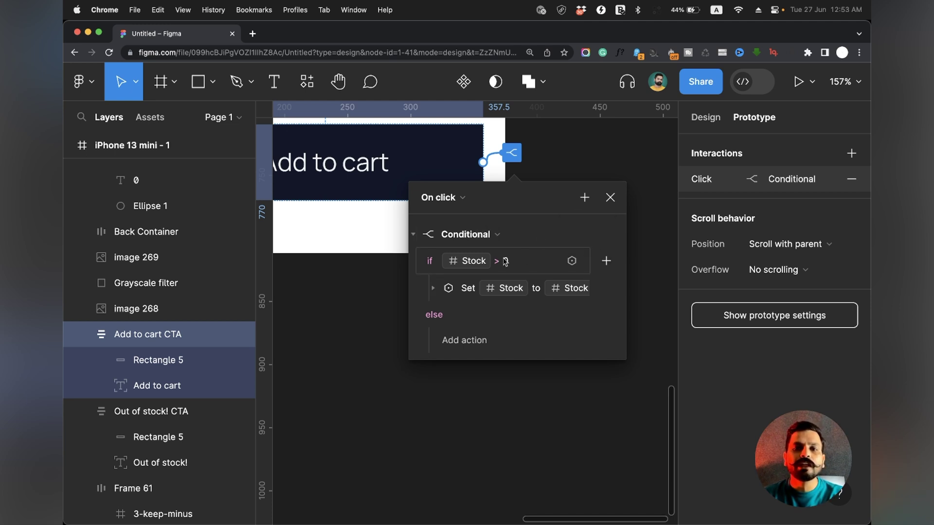
mouse_move(605, 267)
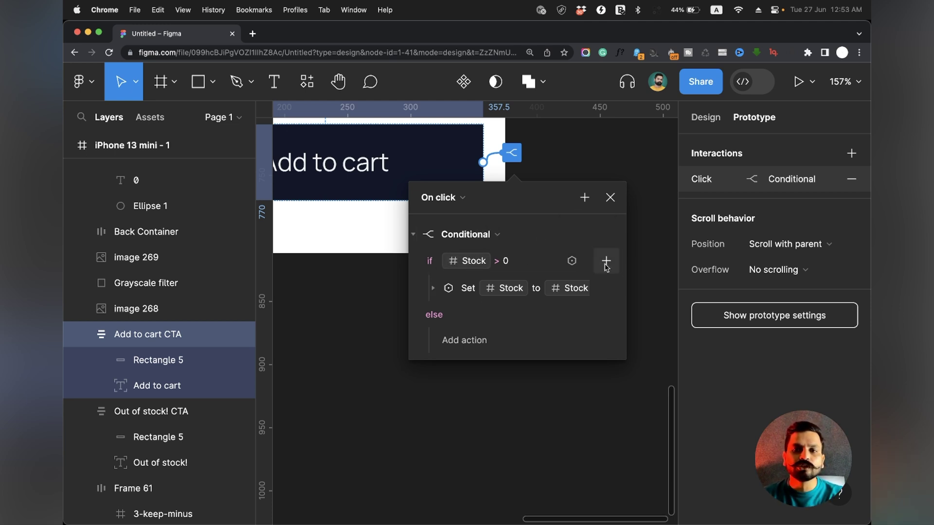
click(606, 265)
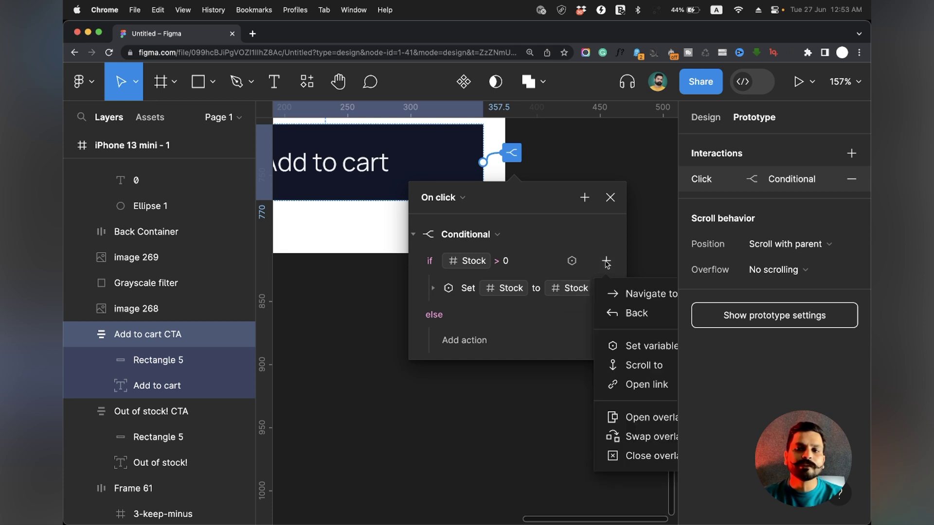
click(623, 345)
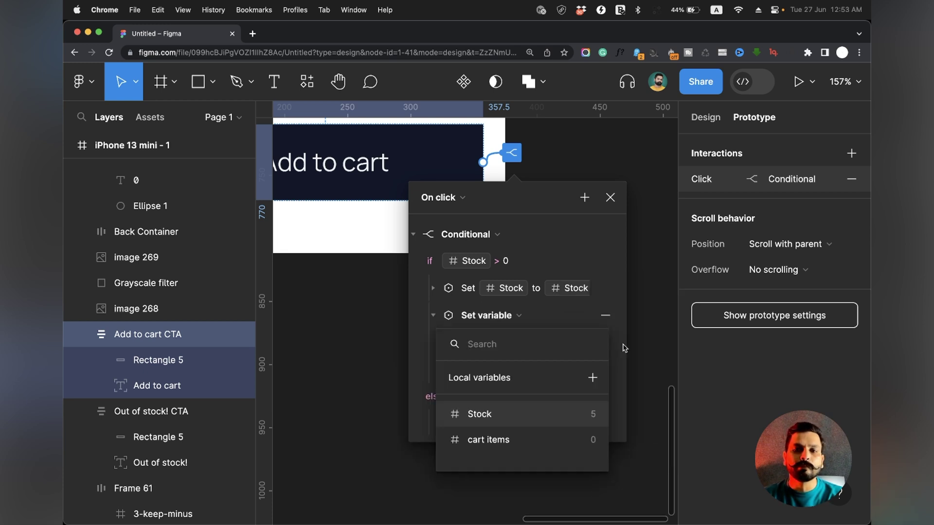
click(487, 440)
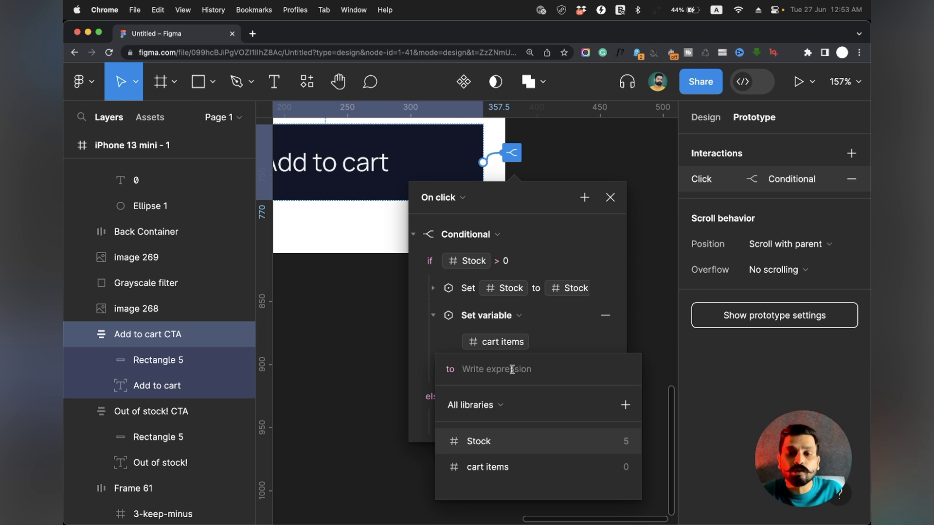
Write the new Set variable action's expression as cart items + 1
click(480, 468)
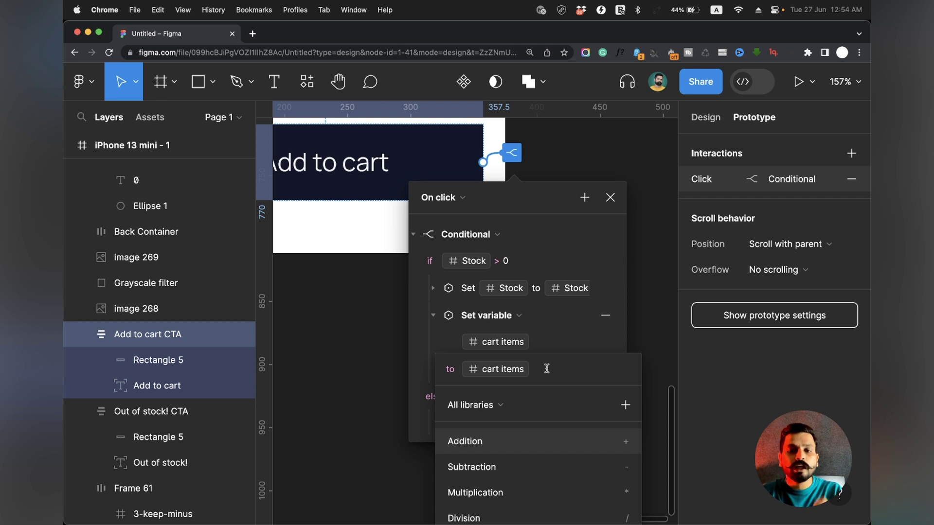
click(509, 445)
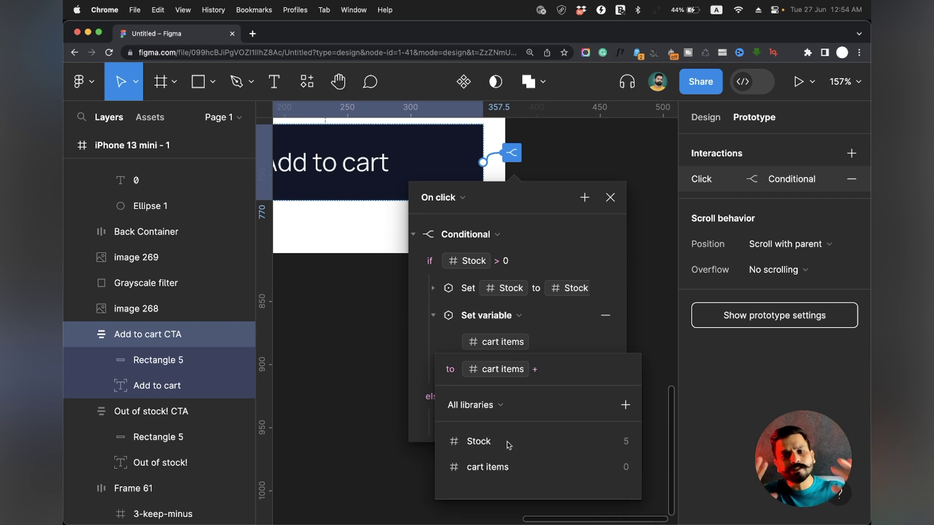
text(1)
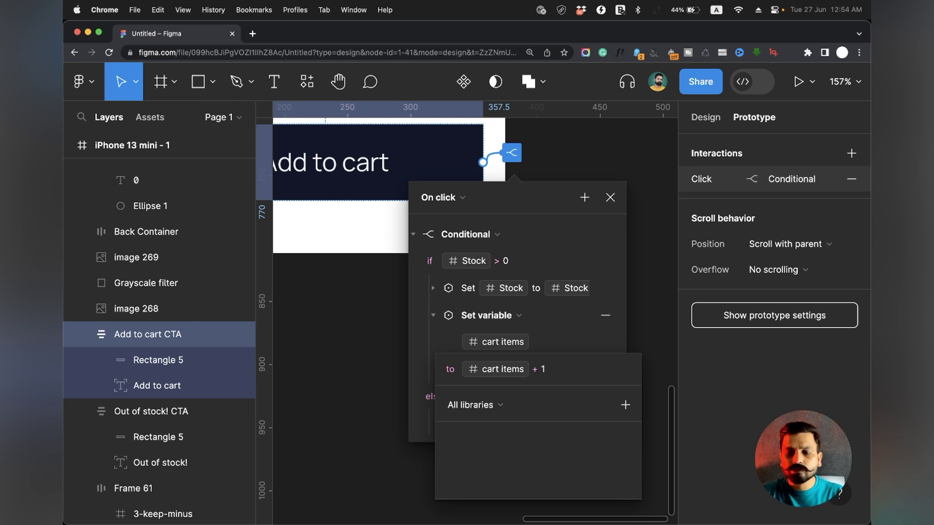
key(Return)
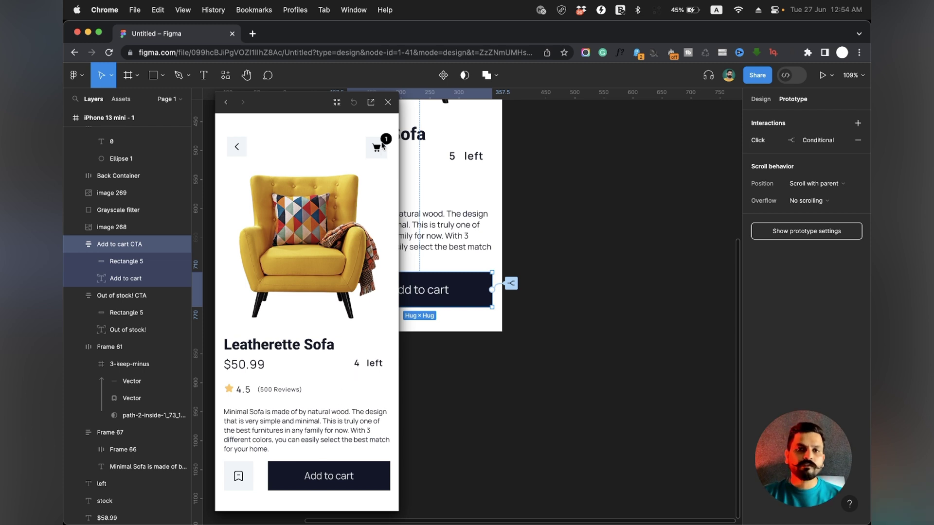
Test Add to cart in the preview until the stock runs out, watching the cart badge, and close the preview
click(325, 479)
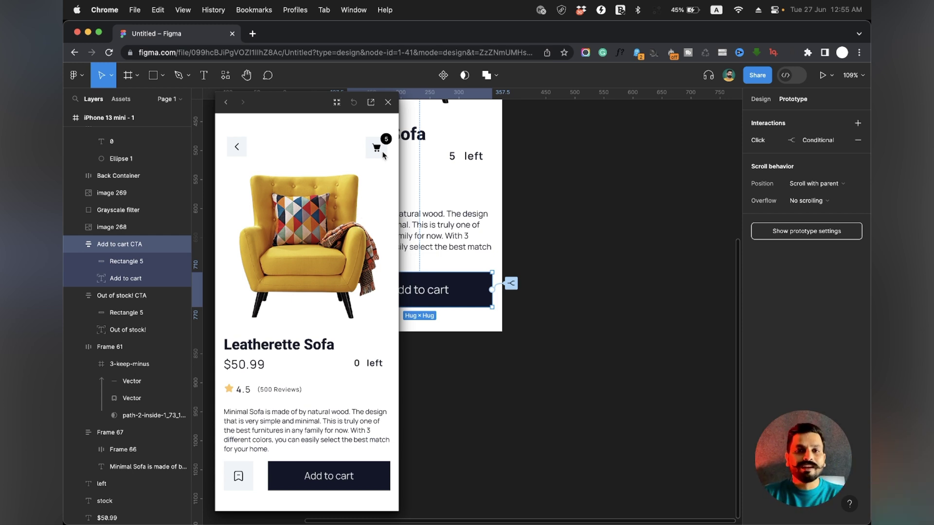
click(388, 102)
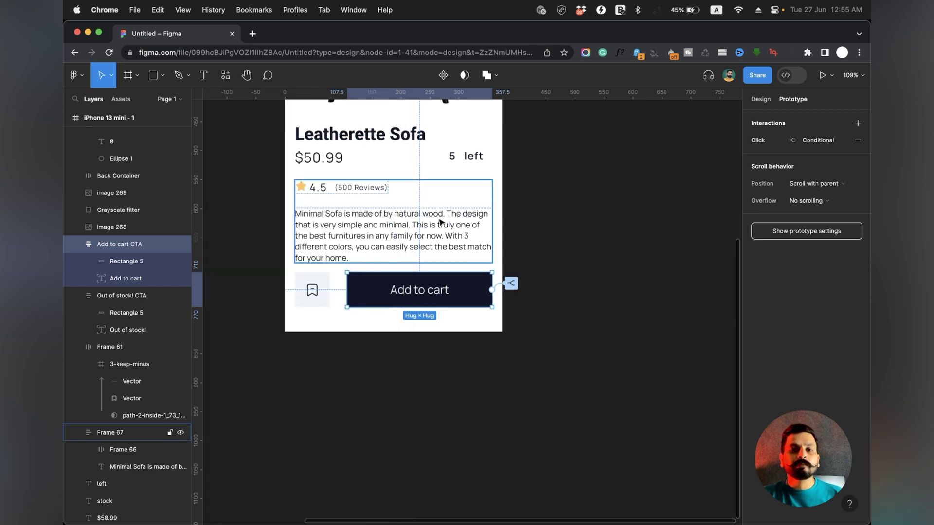
Create a boolean variable in the local variables and name it "Cart count"
scroll(439, 222, up, 4)
scroll(439, 222, up, 2)
scroll(439, 223, right, 1)
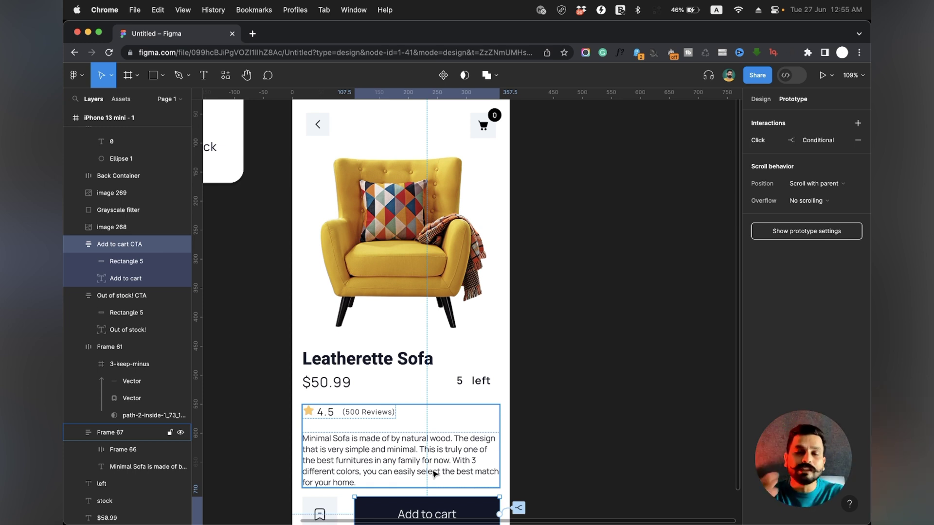
click(587, 351)
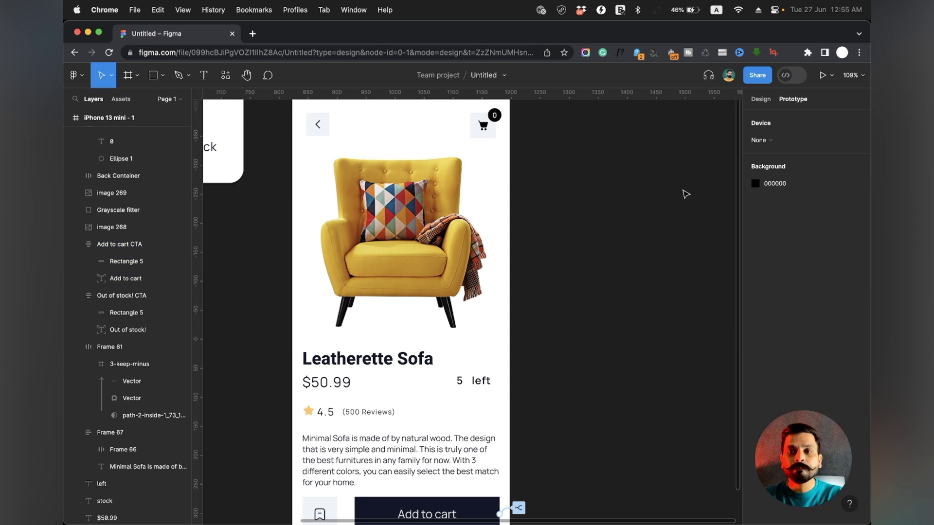
click(762, 100)
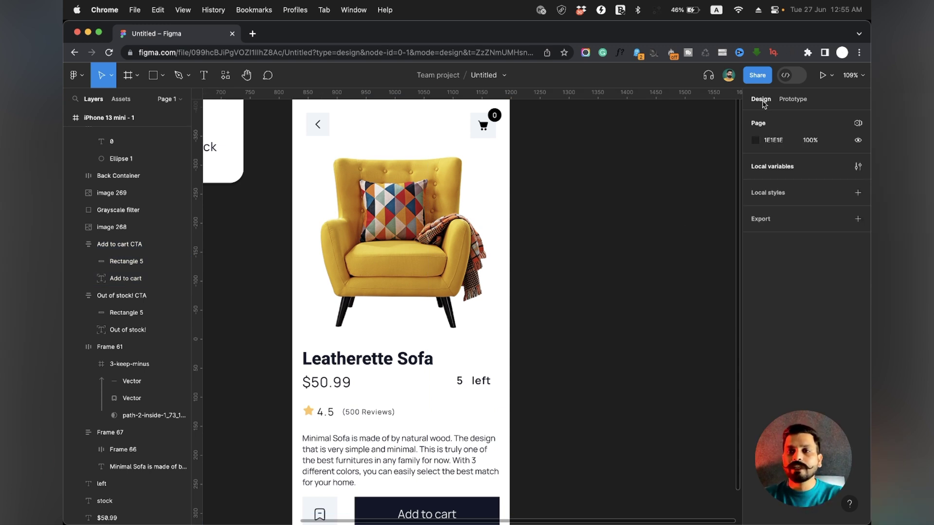
click(858, 167)
click(551, 270)
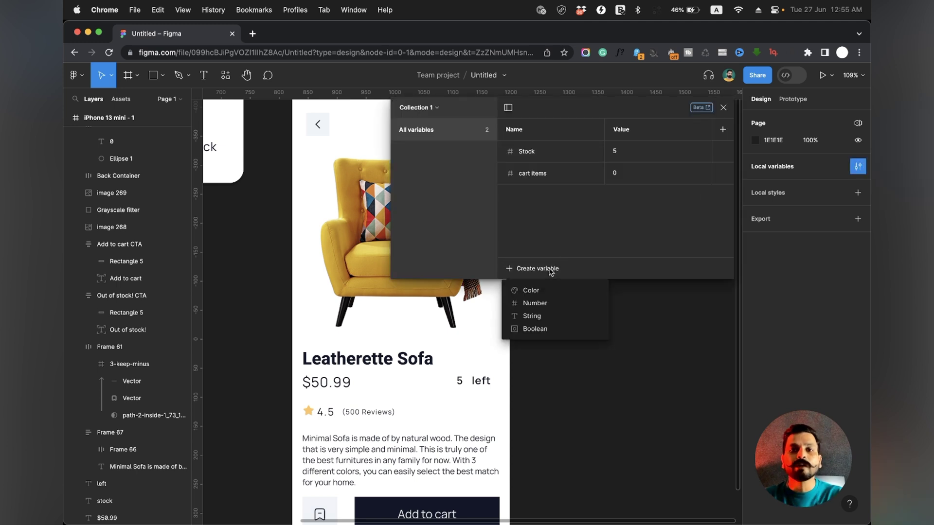
click(535, 329)
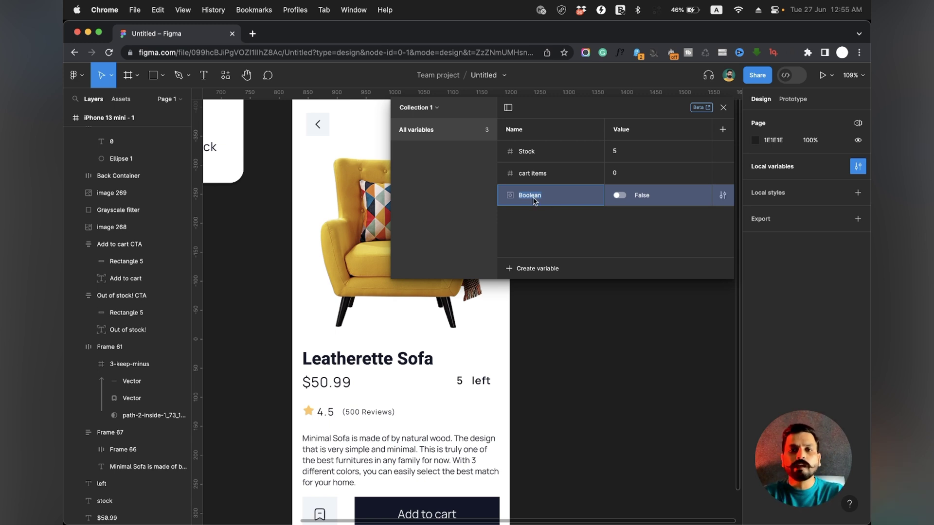
text(Cart)
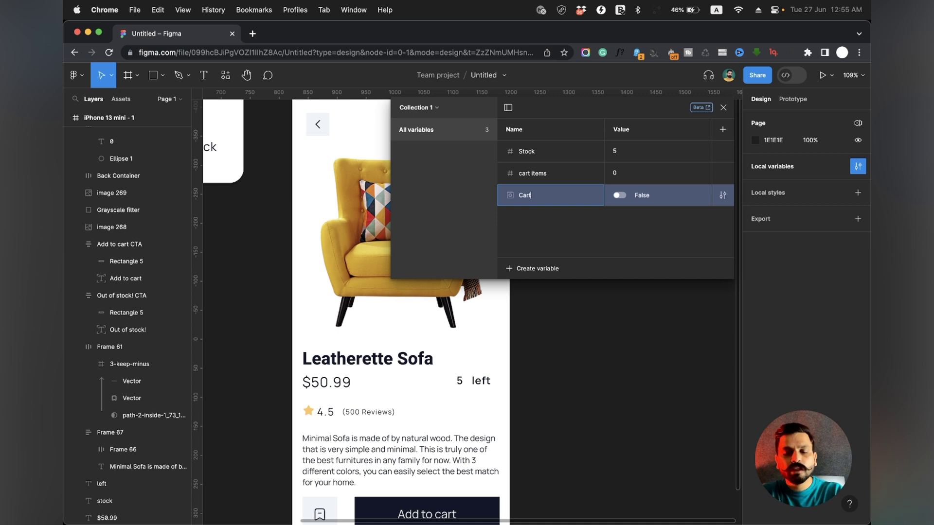
text( count)
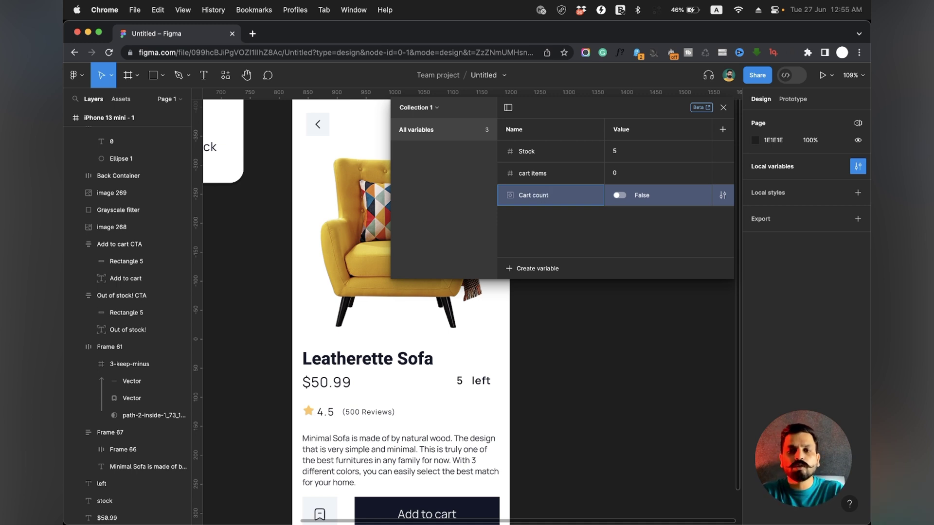
Complete the new boolean variable's name as "Cart count visible" and close the local variables
text( visible)
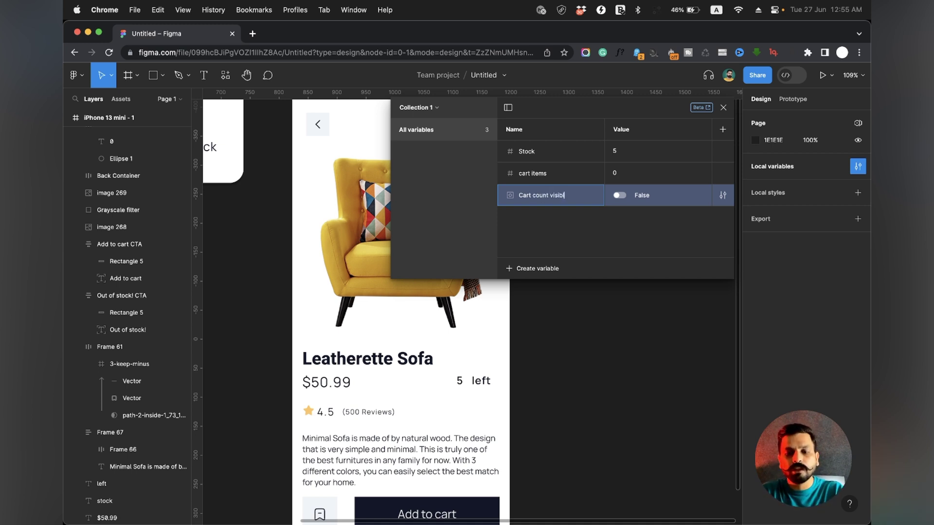
key(Return)
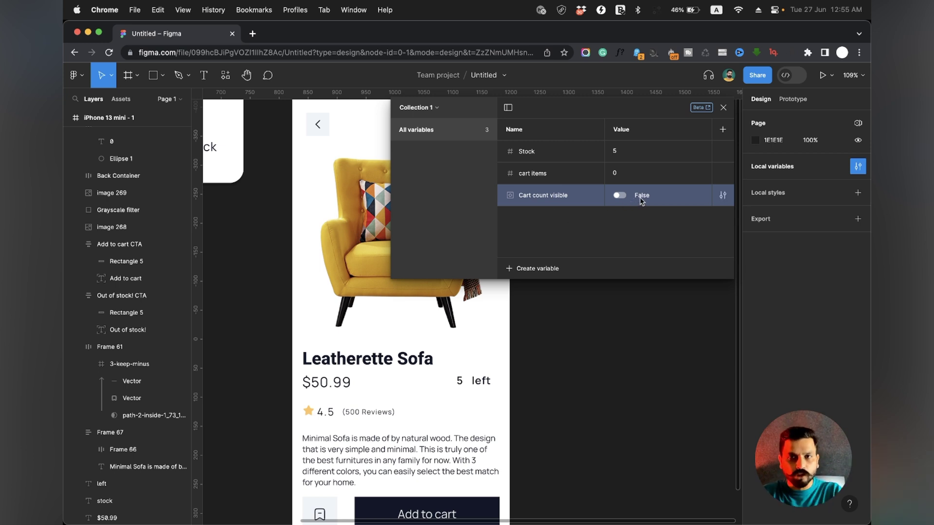
click(723, 108)
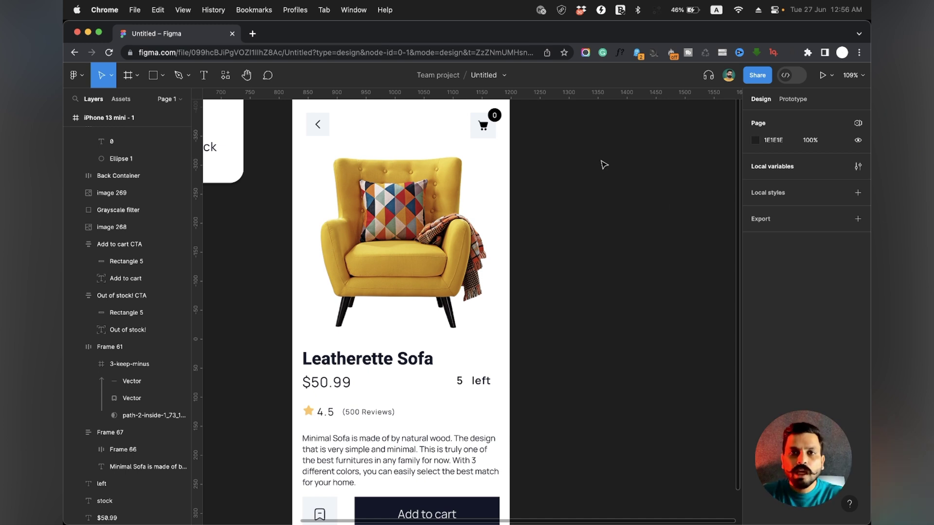
Bind the visibility of the cart badge group to the Cart count visible variable and deselect it
click(501, 119)
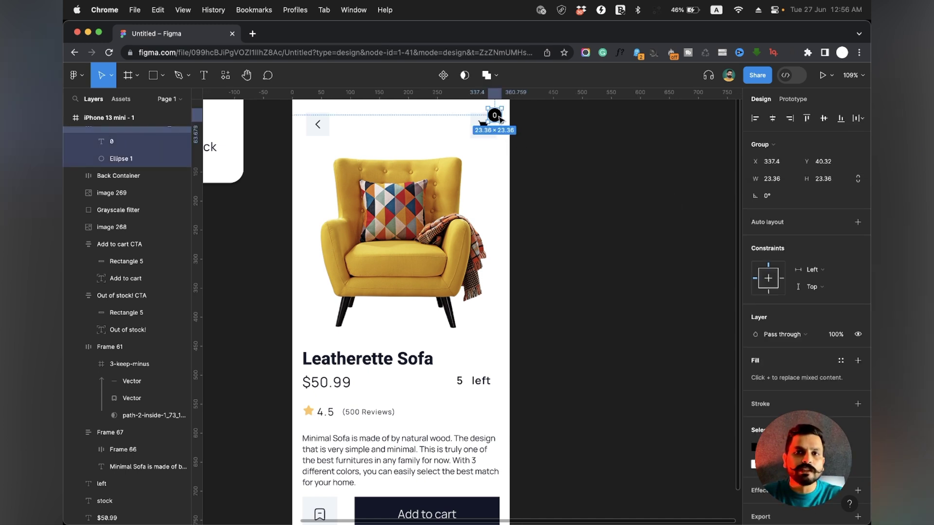
double_click(498, 117)
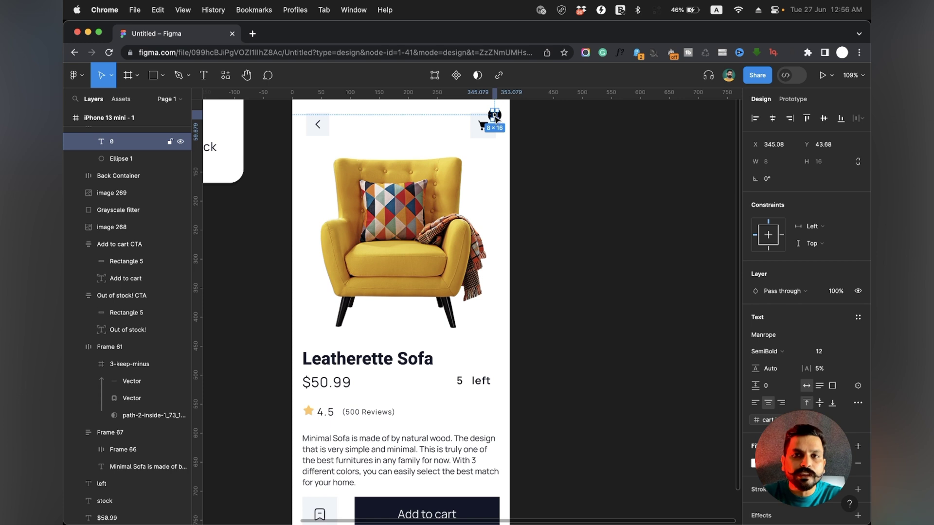
click(537, 125)
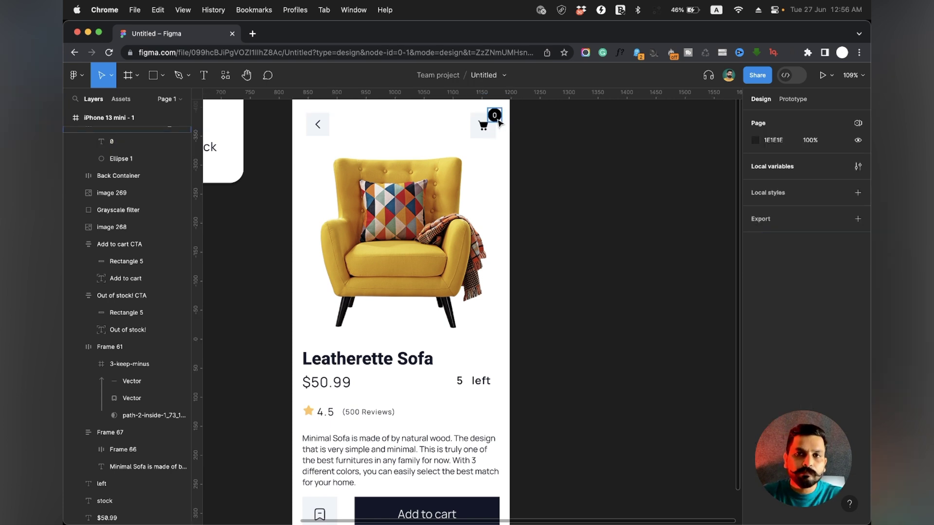
click(496, 121)
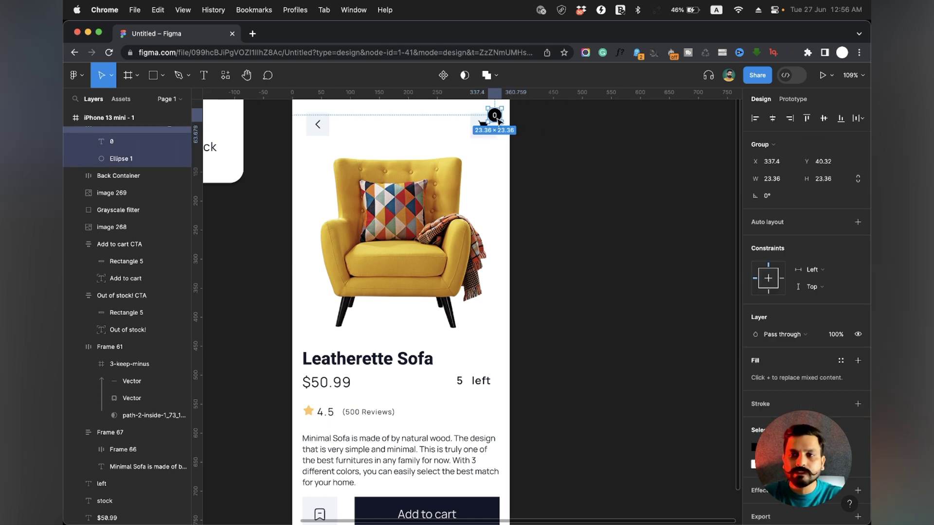
scroll(825, 368, down, 2)
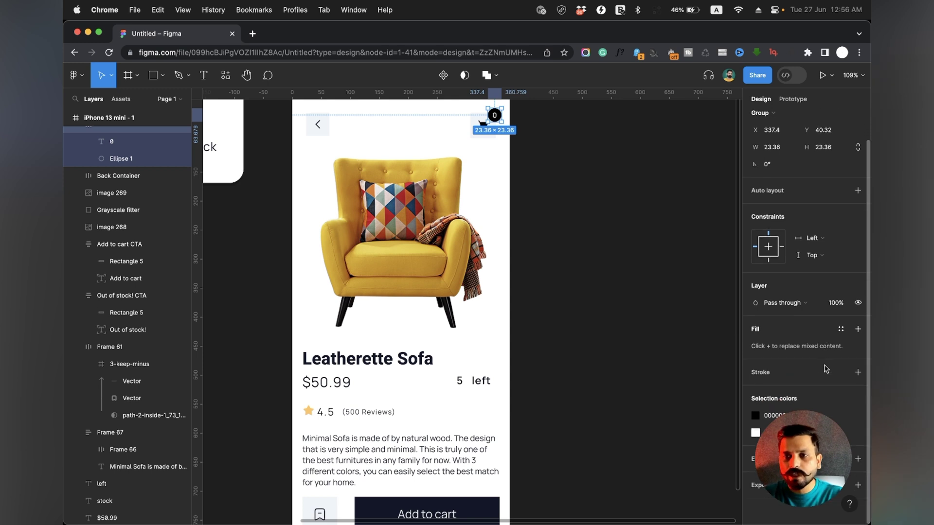
click(857, 304)
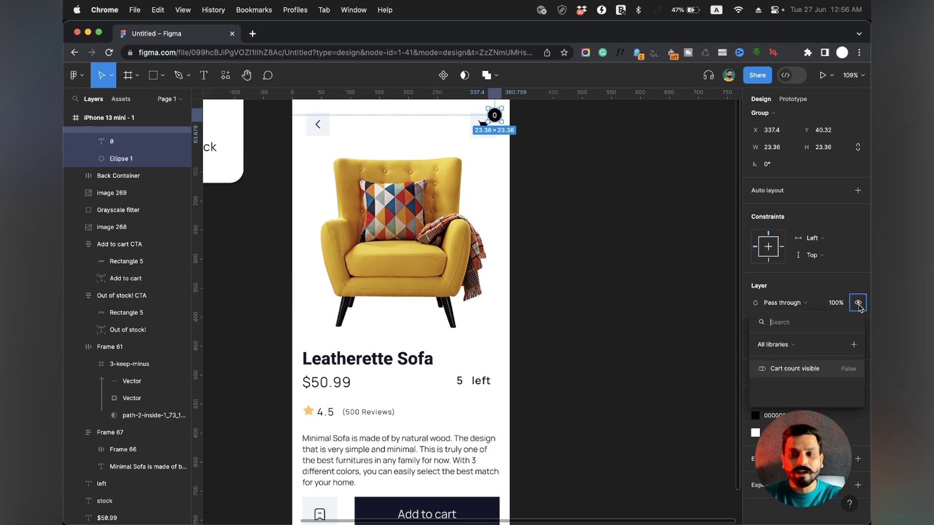
click(794, 370)
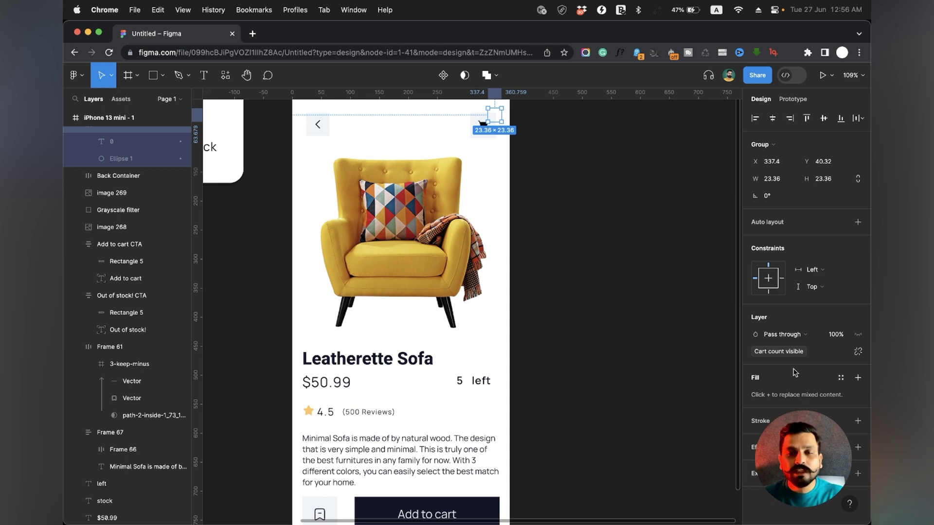
click(592, 339)
Add a Set variable action for Cart count visible under the if Stock > 0 branch of the Add to cart CTA's on-click conditional
scroll(593, 340, down, 3)
click(504, 430)
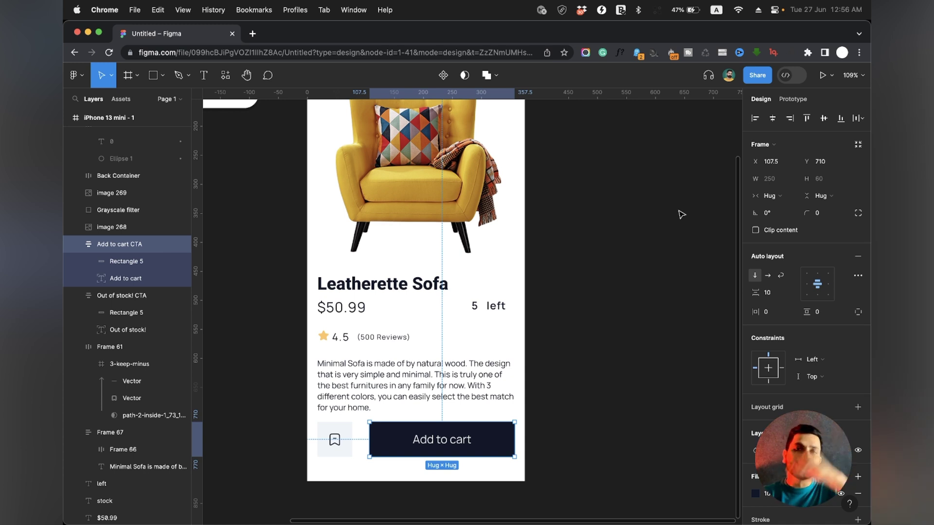
click(792, 99)
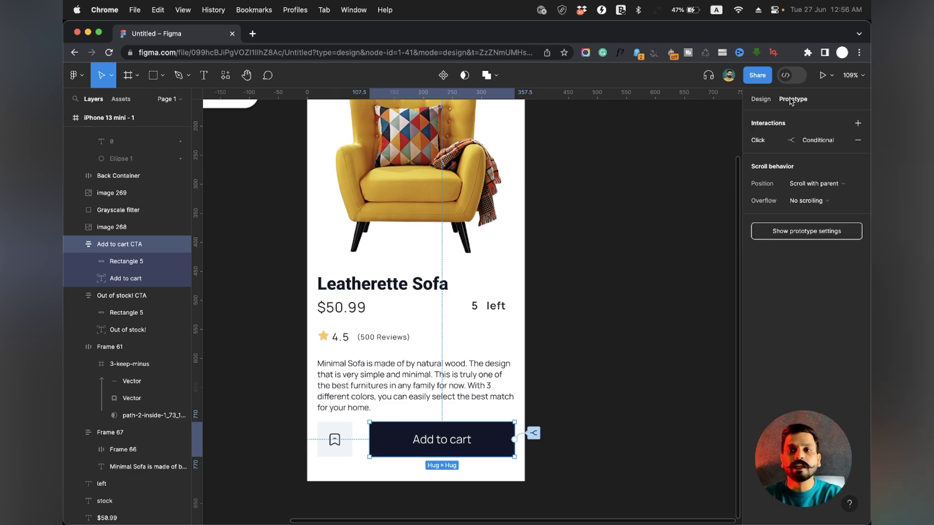
click(534, 432)
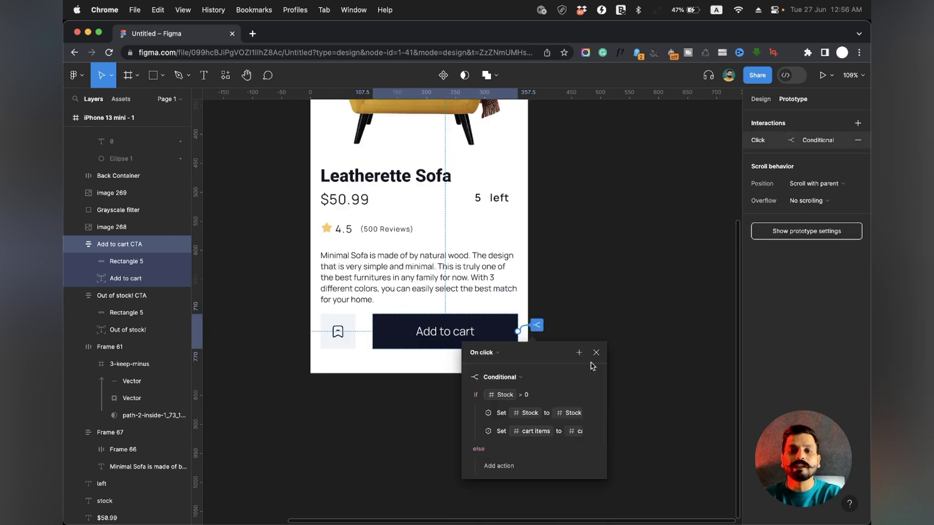
key(super+equal)
key(super+equal)
key(super+equal)
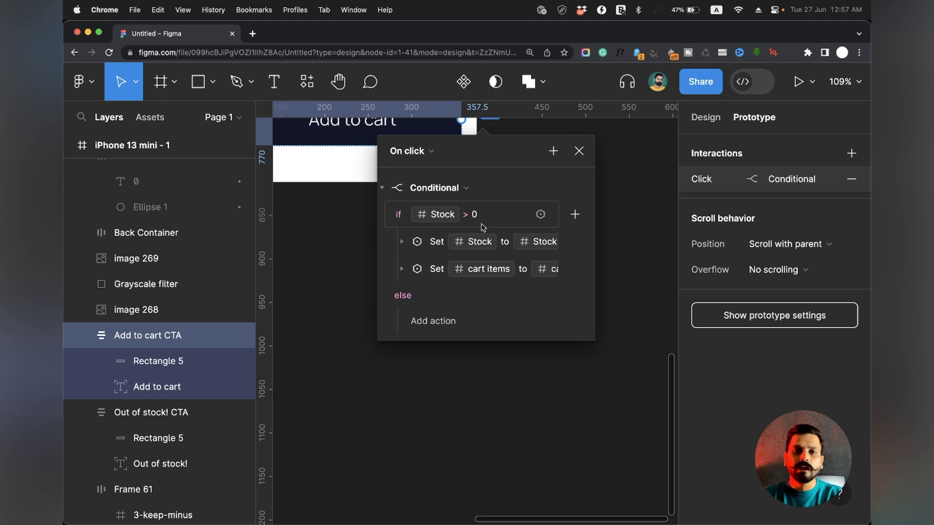
click(574, 215)
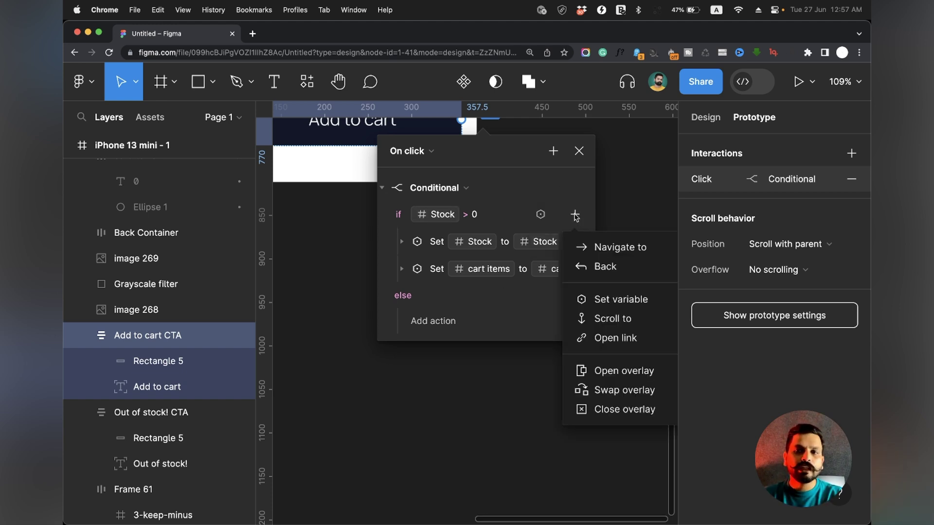
click(592, 301)
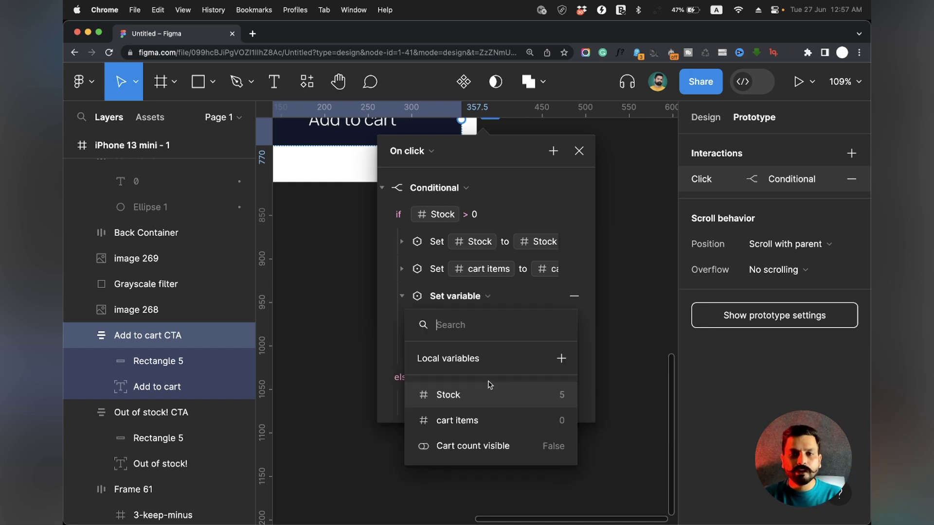
click(469, 448)
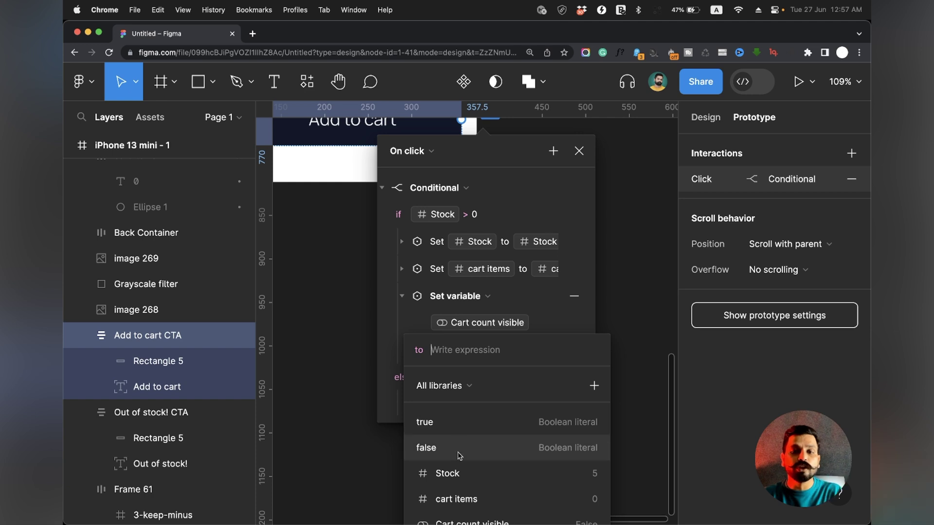
Set the Cart count visible action's value to true and close the interaction details
click(451, 429)
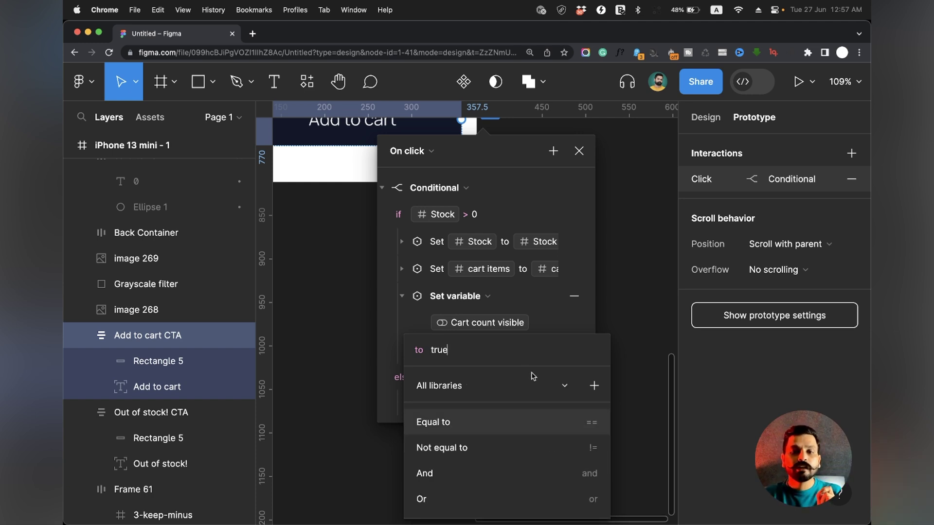
key(Return)
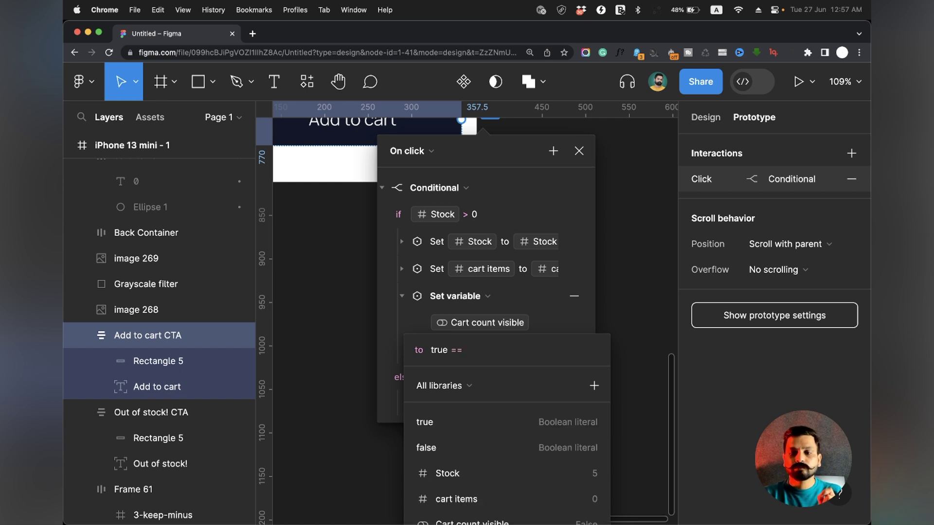
key(BackSpace)
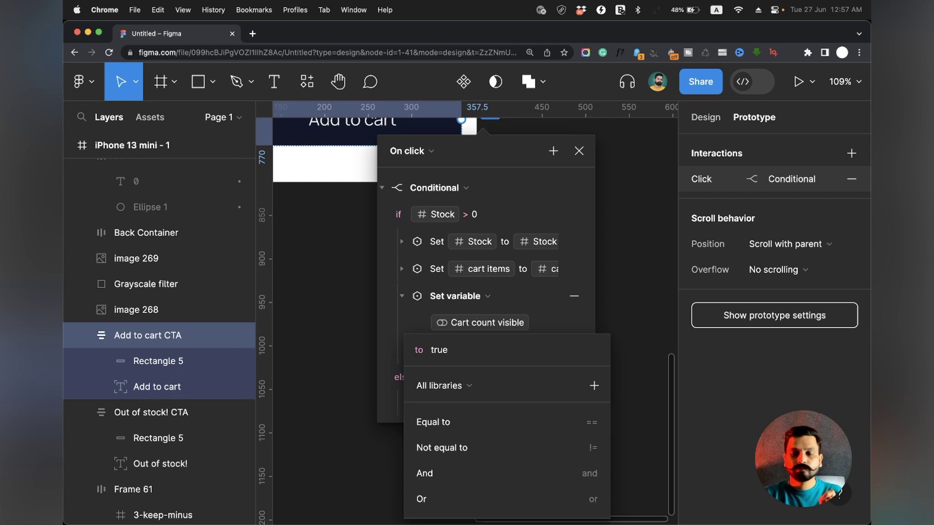
click(585, 321)
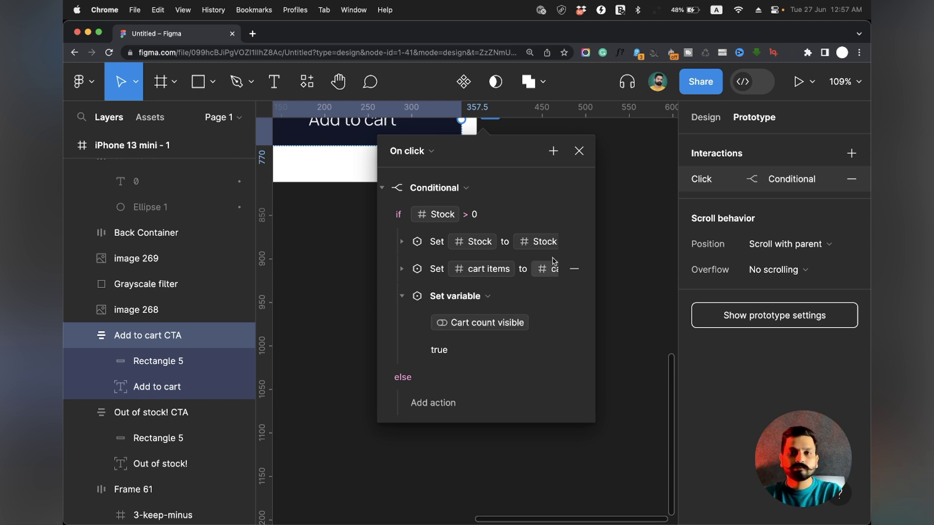
click(579, 151)
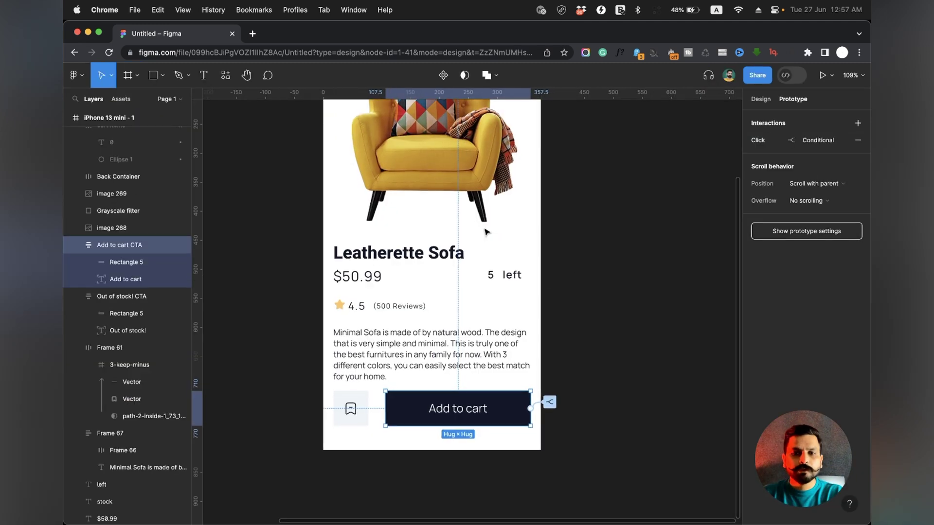
Preview the prototype and test Add to cart until the stock runs out, watching the badge's visibility and count
scroll(487, 232, up, 2)
scroll(487, 232, left, 1)
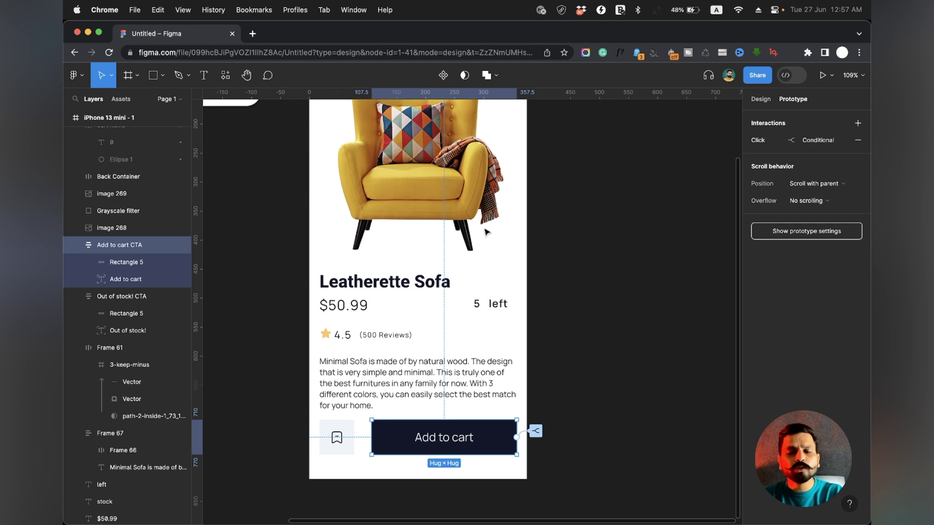
double_click(489, 435)
key(shift+space)
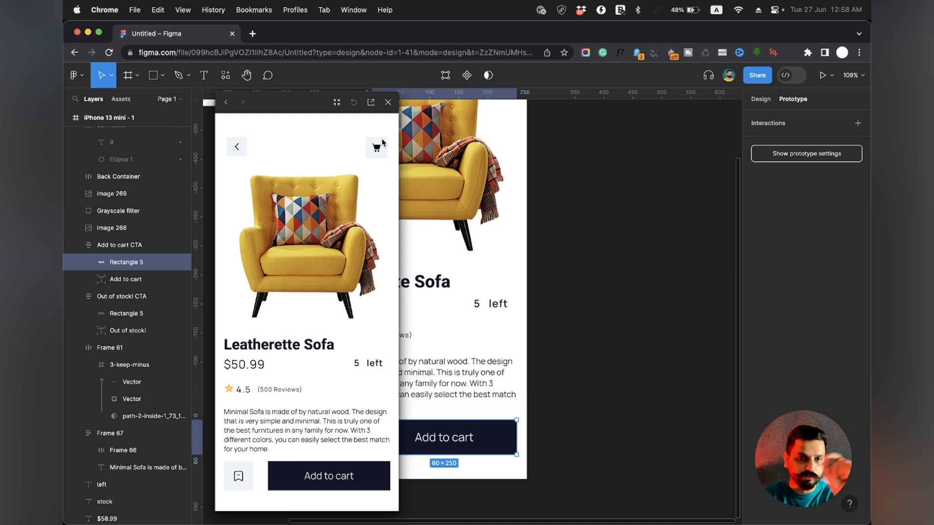
click(318, 476)
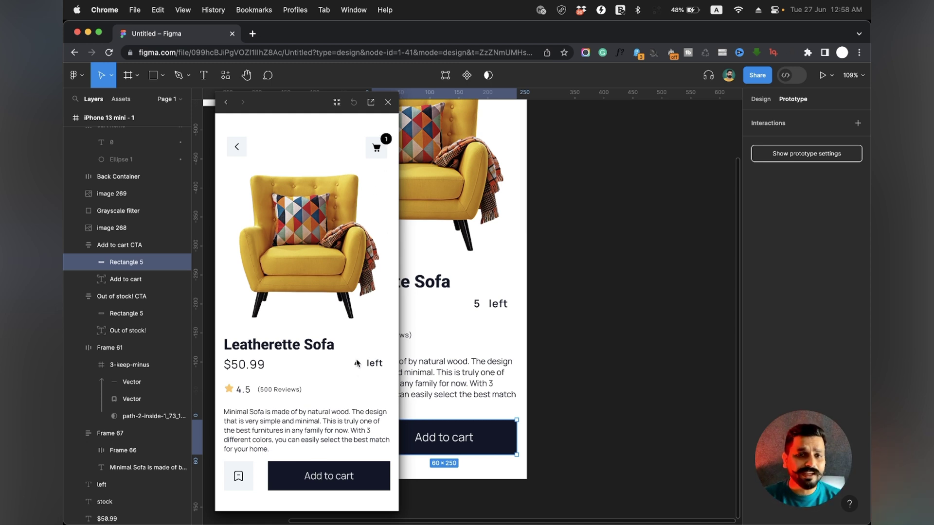
click(328, 477)
click(329, 477)
click(330, 477)
click(330, 477)
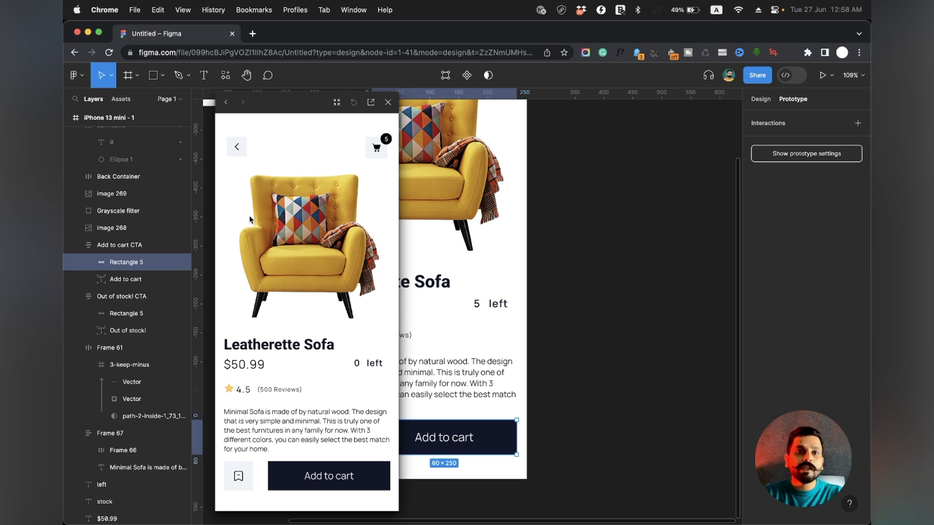
drag(276, 102, 299, 104)
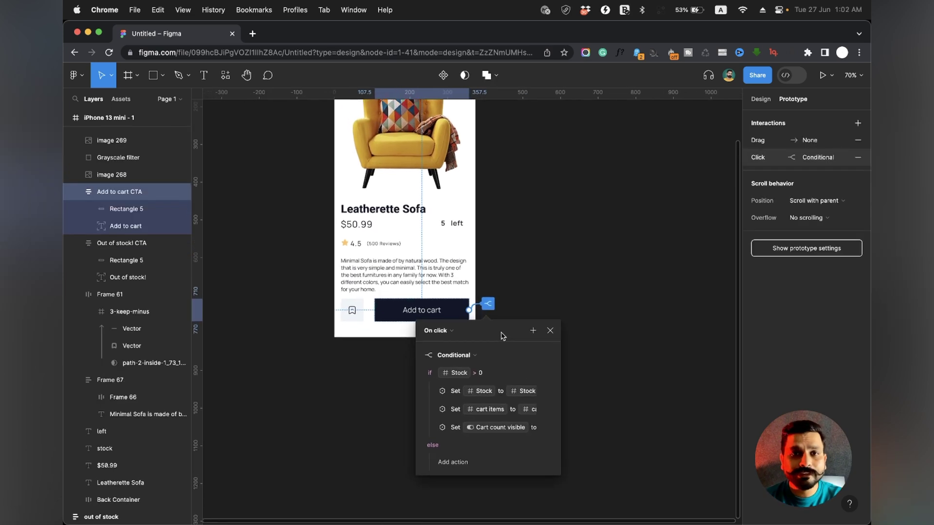
Add an Open overlay action under the else branch of the Add to cart CTA's on-click conditional
scroll(470, 291, down, 3)
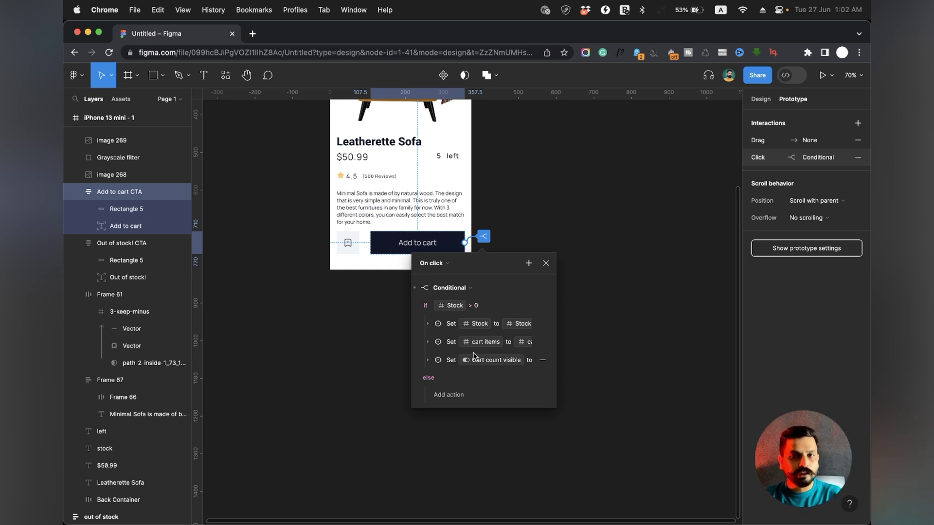
click(449, 396)
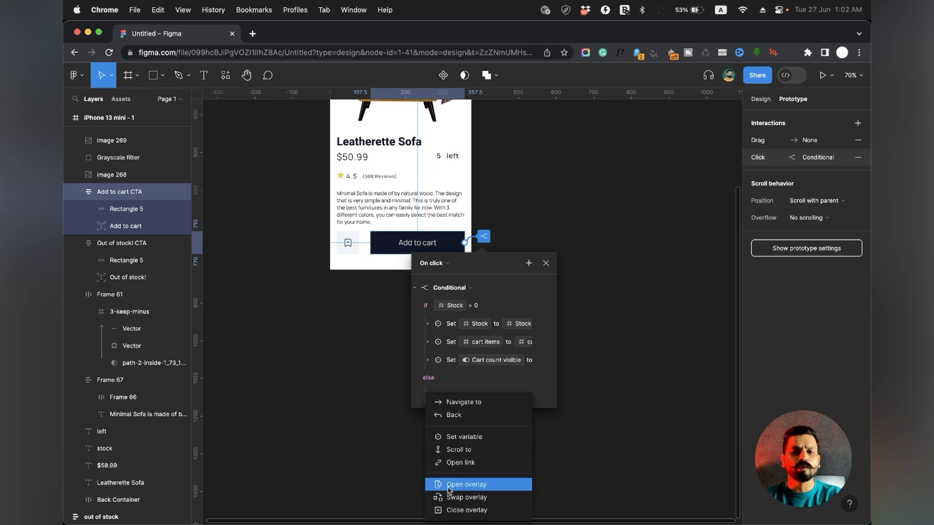
key(Escape)
scroll(487, 396, down, 3)
scroll(486, 395, down, 2)
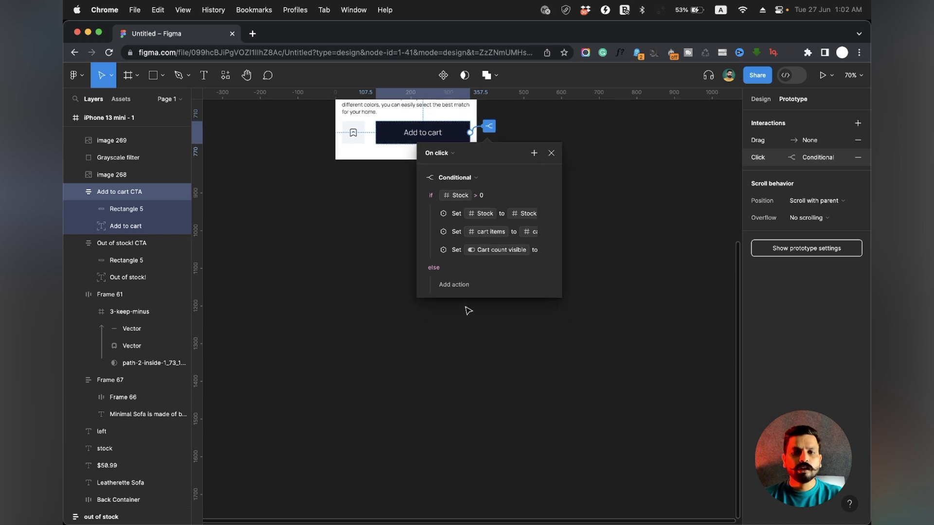
click(452, 284)
click(453, 387)
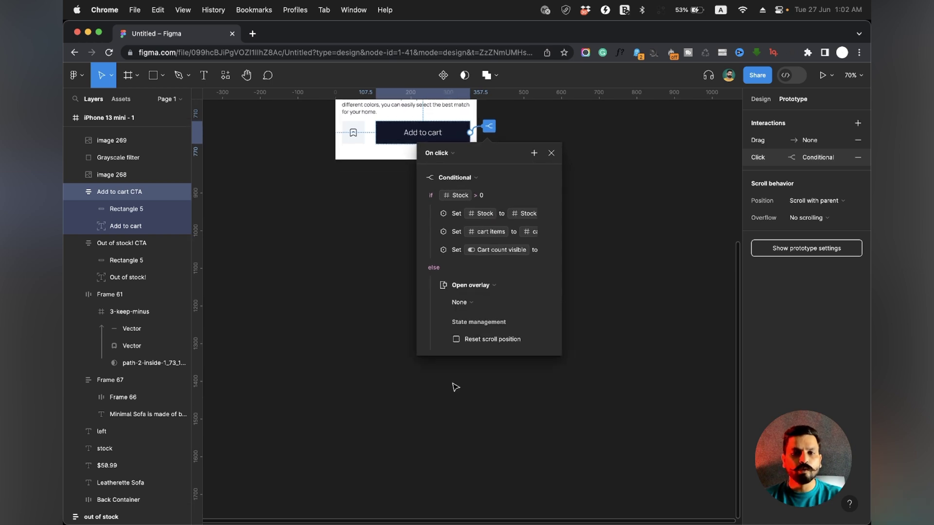
Choose the "out of stock" frame as the overlay to open, keeping its position Centered
click(461, 302)
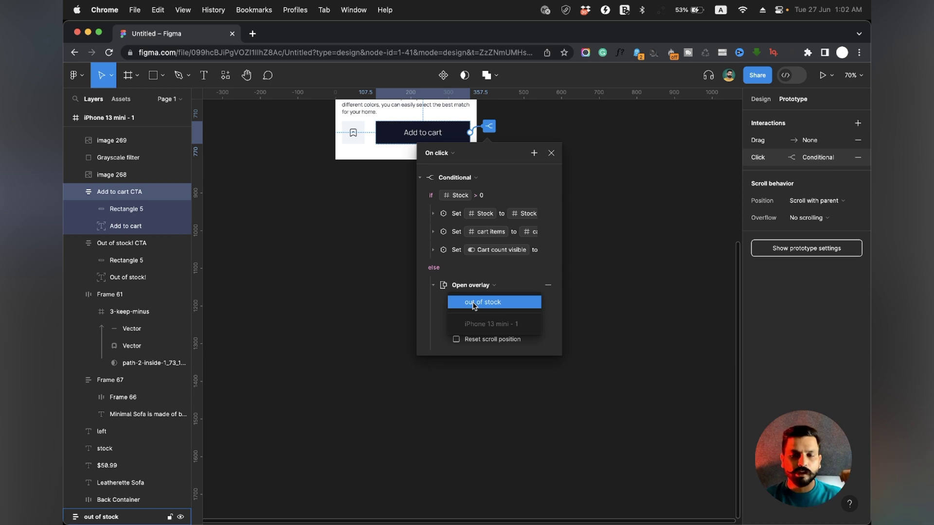
click(483, 304)
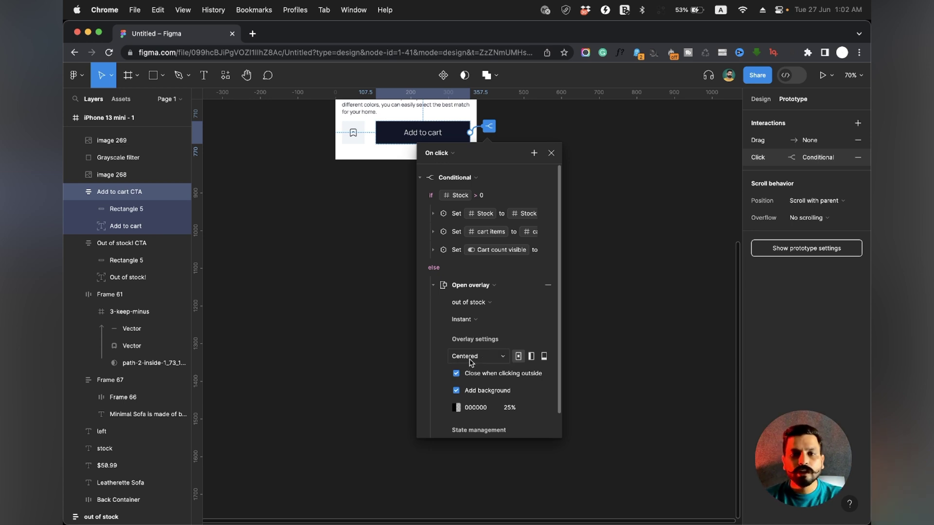
click(501, 360)
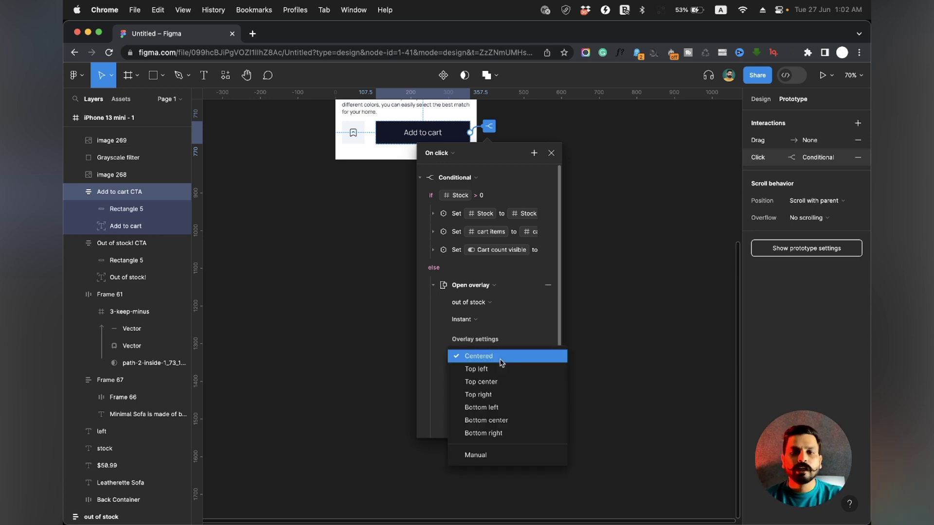
click(483, 346)
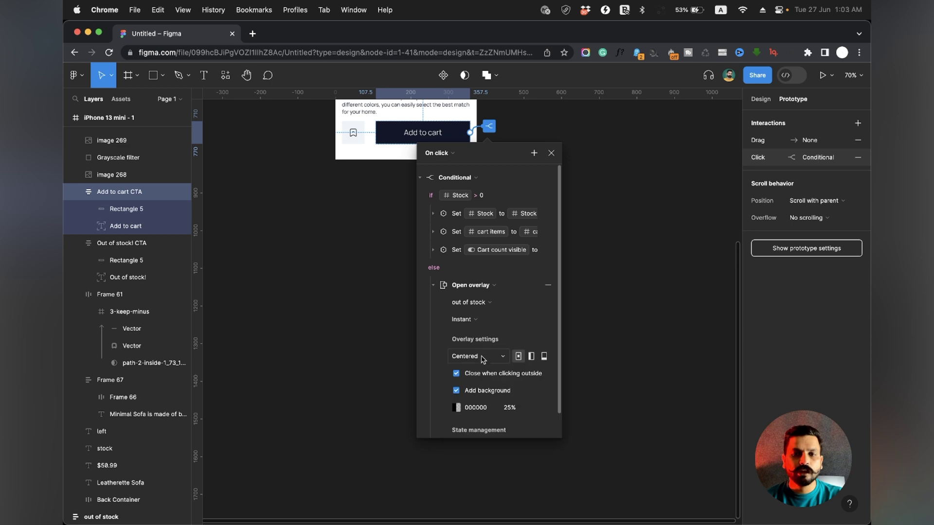
Preview the prototype and test Add to cart past zero stock to check the out of stock overlay, closing the preview at the end
click(552, 152)
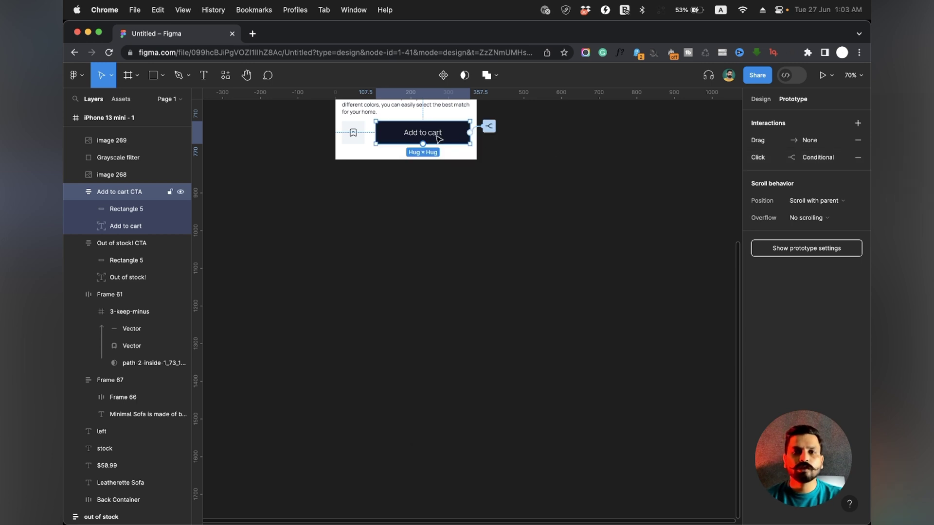
key(shift+space)
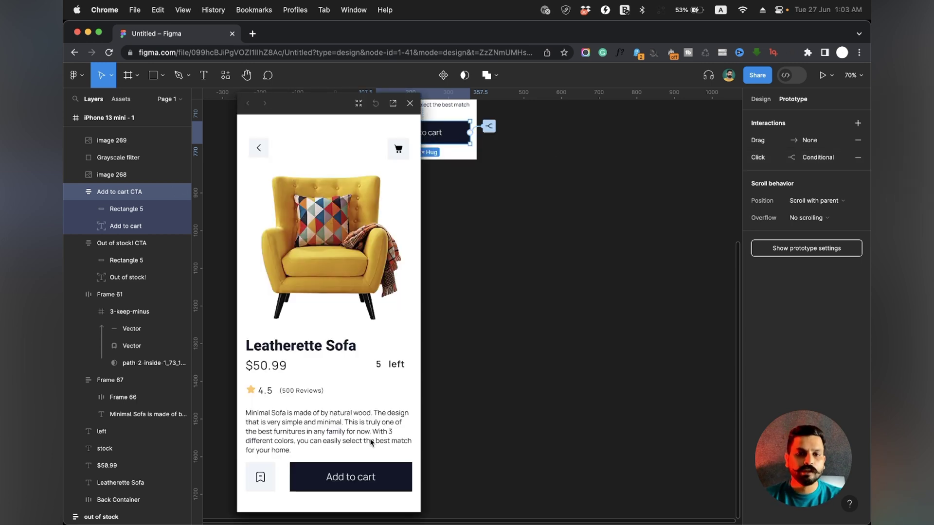
click(344, 476)
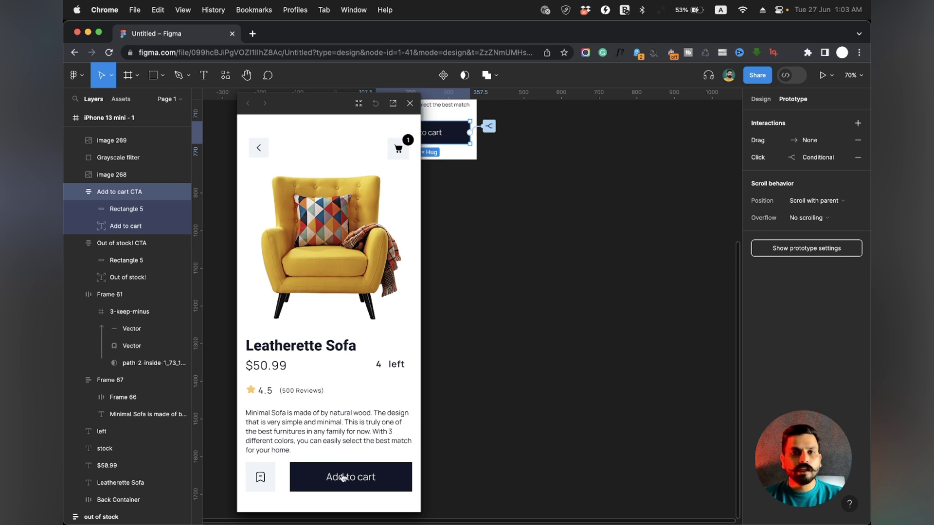
click(344, 477)
click(343, 477)
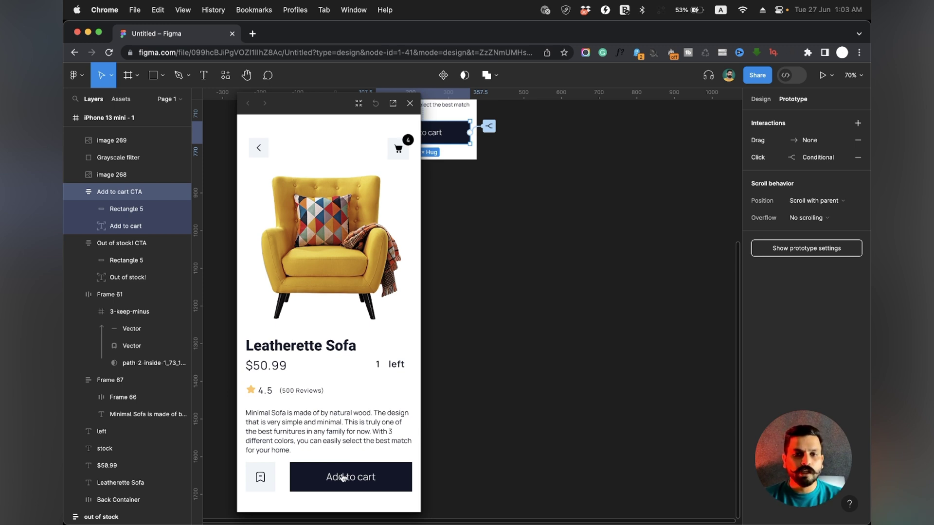
click(344, 476)
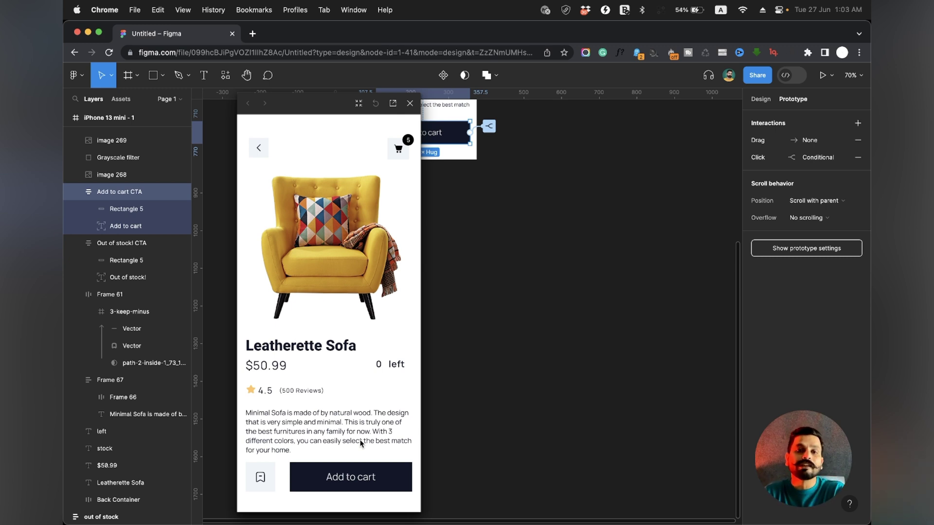
click(350, 479)
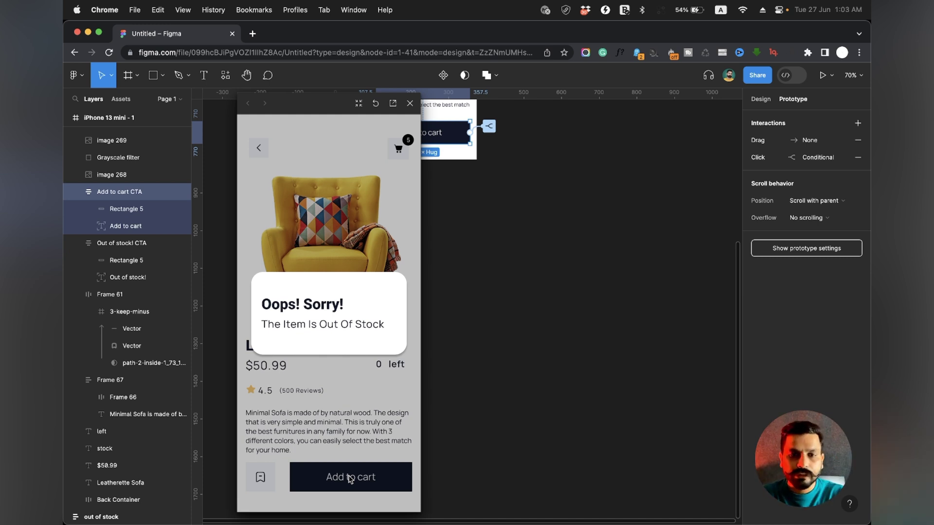
click(410, 104)
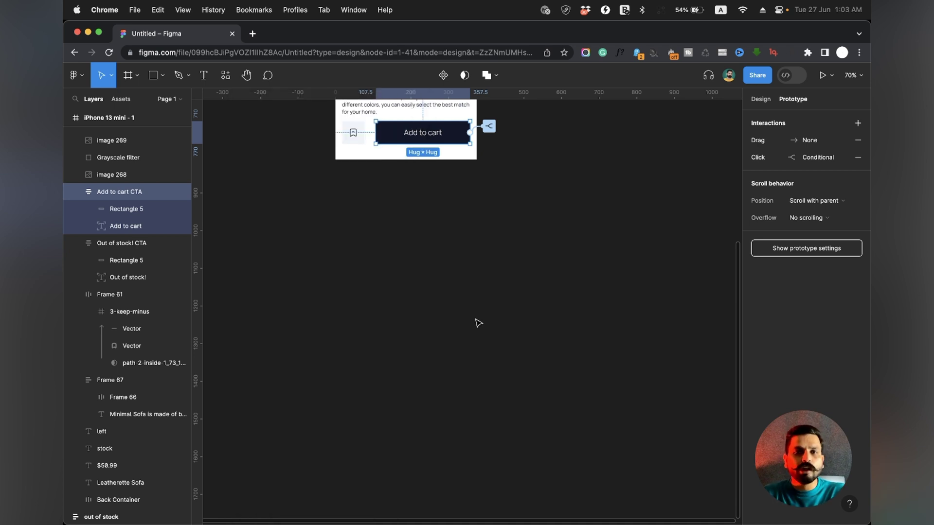
Remove the open overlay action from the else branch of the Add to cart CTA's on-click conditional and close the interaction details
scroll(477, 321, up, 5)
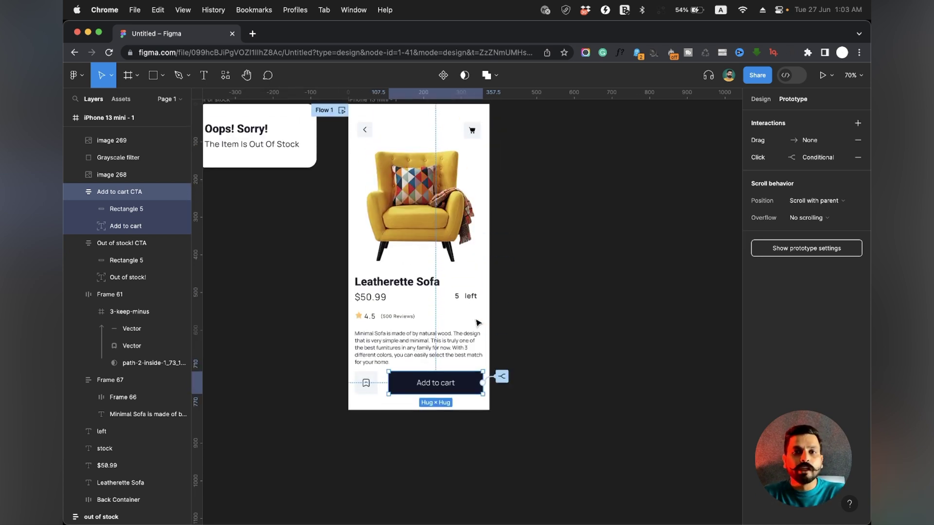
click(448, 249)
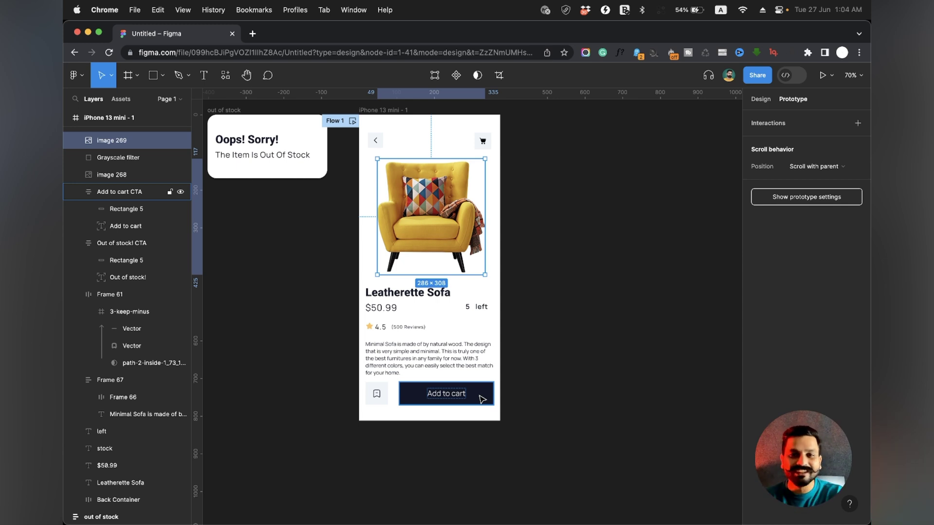
scroll(481, 399, up, 3)
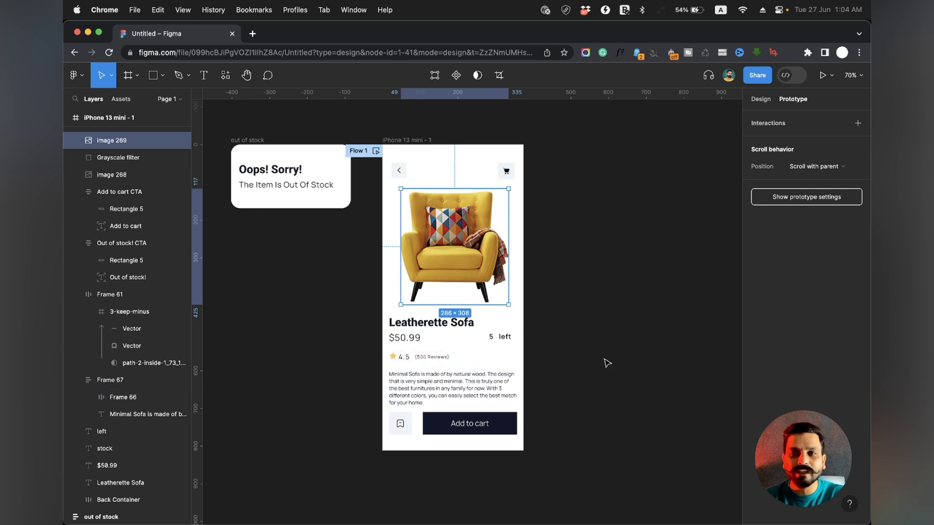
click(501, 423)
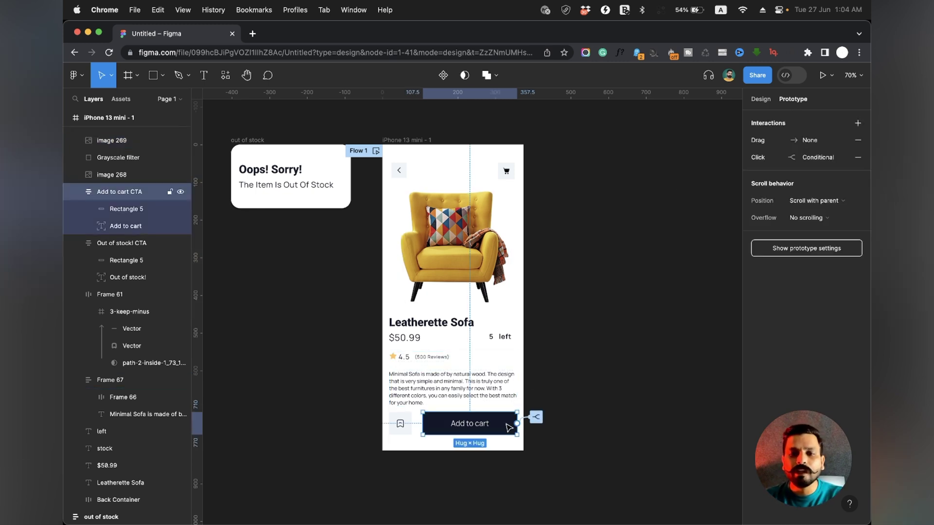
click(540, 417)
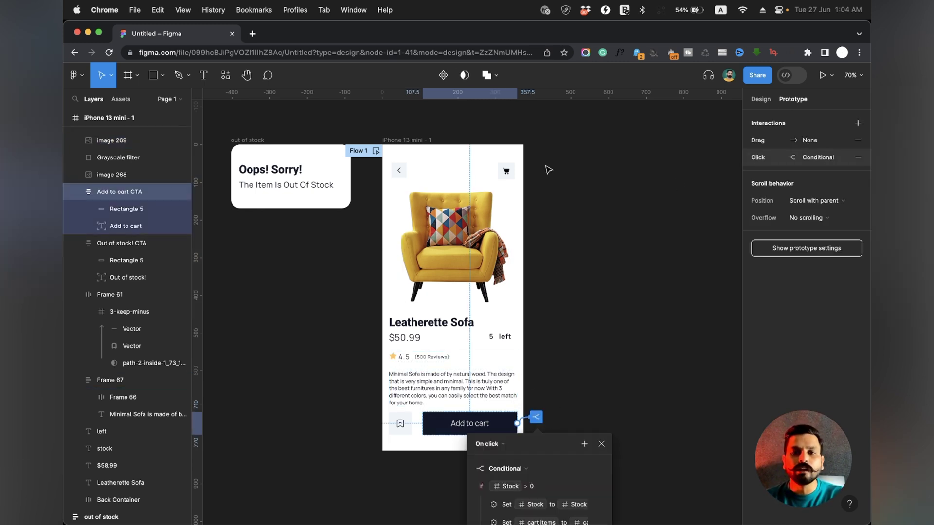
scroll(551, 301, down, 5)
scroll(551, 323, down, 2)
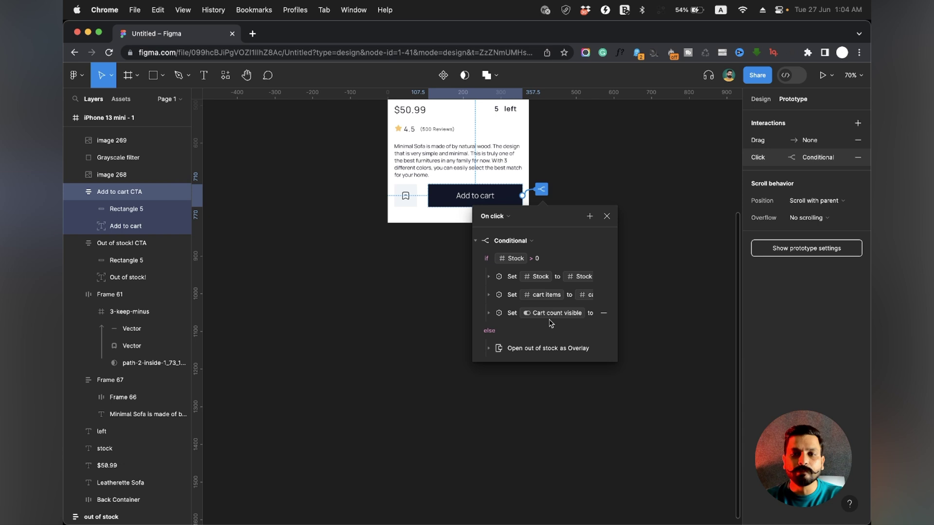
scroll(586, 339, down, 1)
click(595, 323)
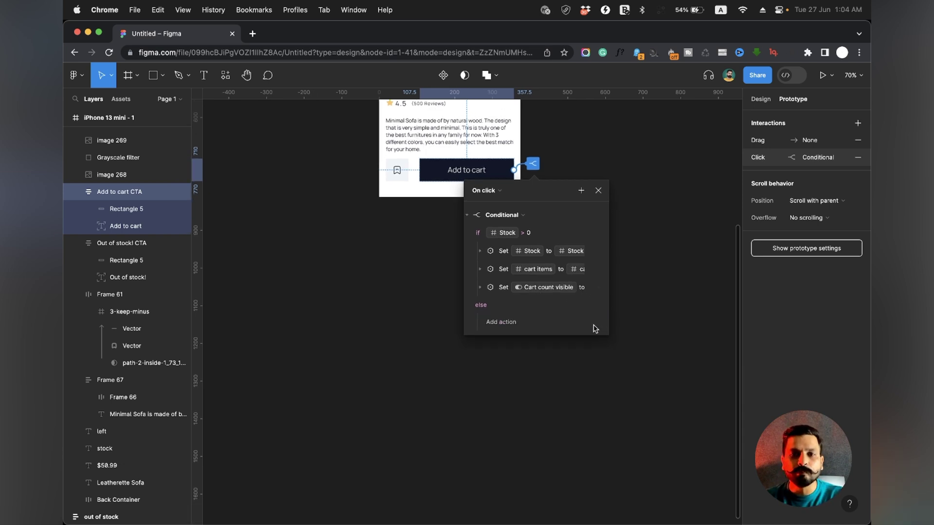
scroll(548, 323, up, 2)
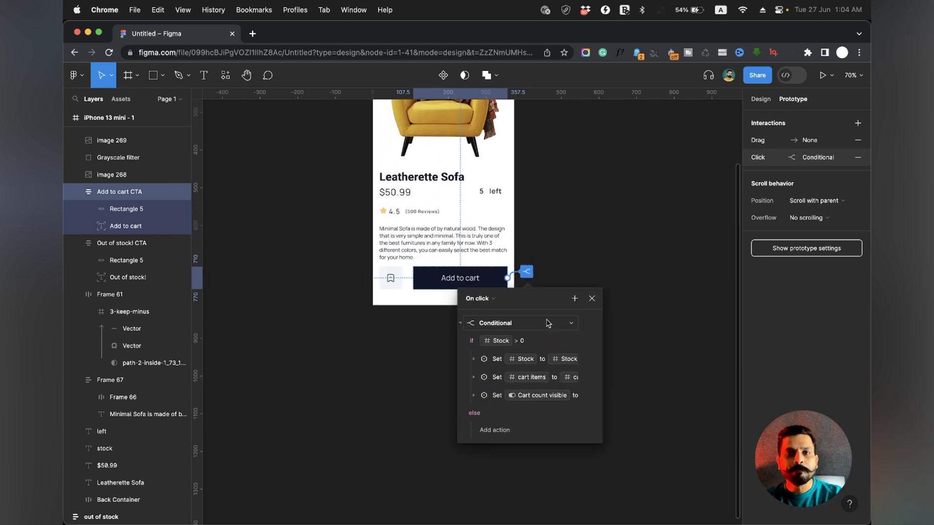
click(557, 165)
scroll(557, 166, up, 3)
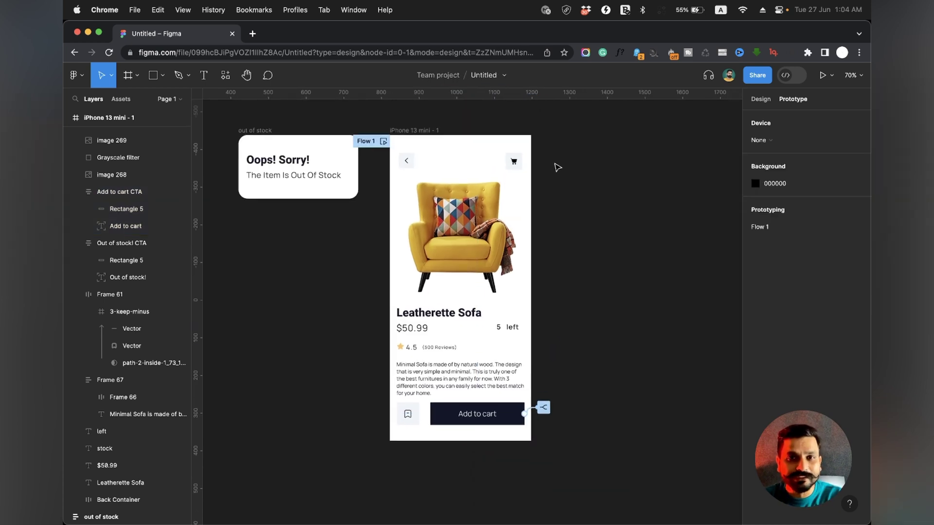
Move the yellow sofa image and the Add to cart CTA aside to examine the layers beneath them, undoing each move
click(478, 216)
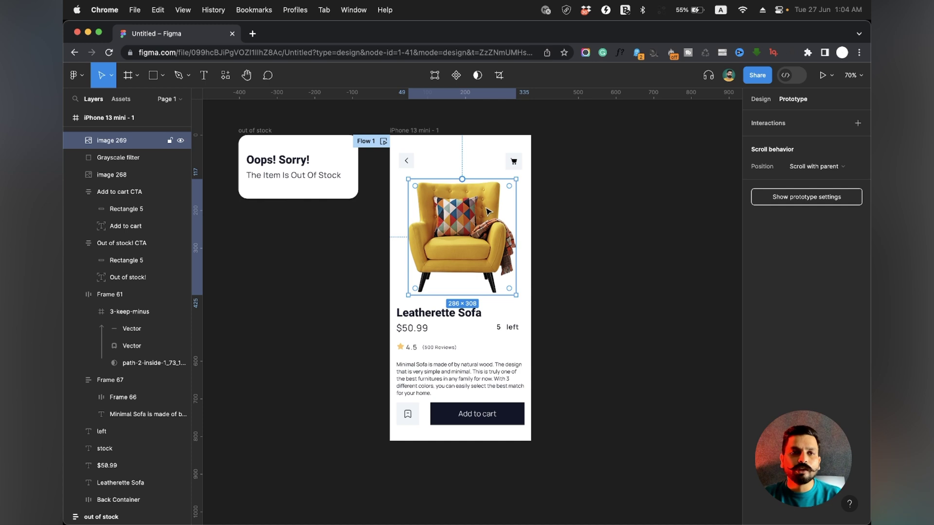
drag(456, 222, 426, 233)
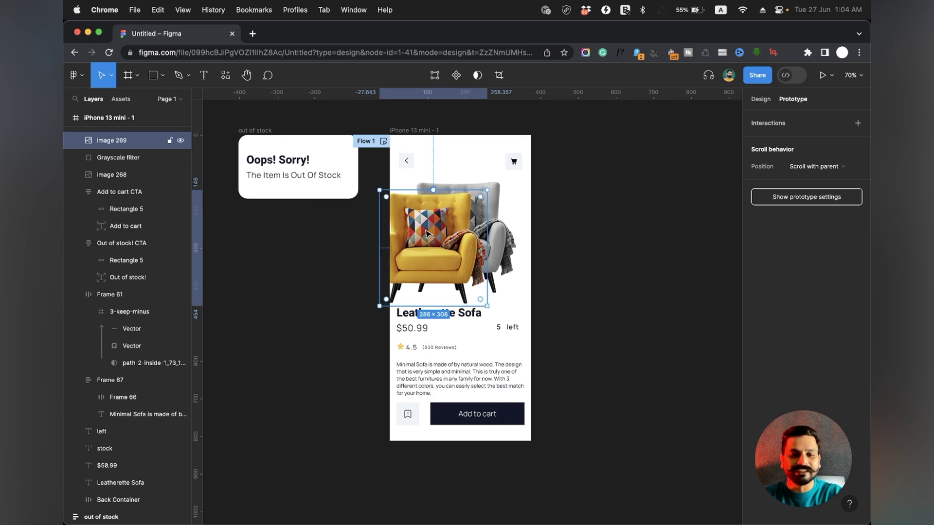
key(ctrl+z)
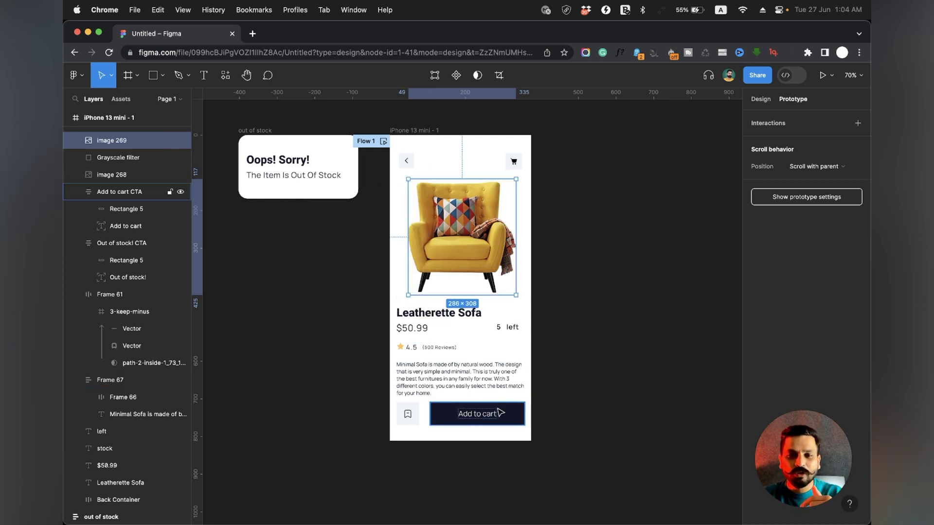
drag(502, 413, 512, 439)
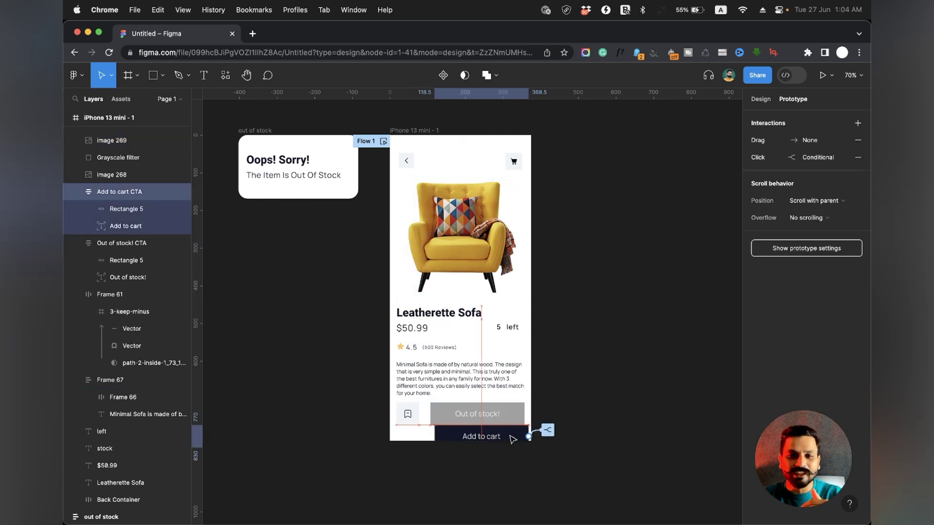
key(ctrl+z)
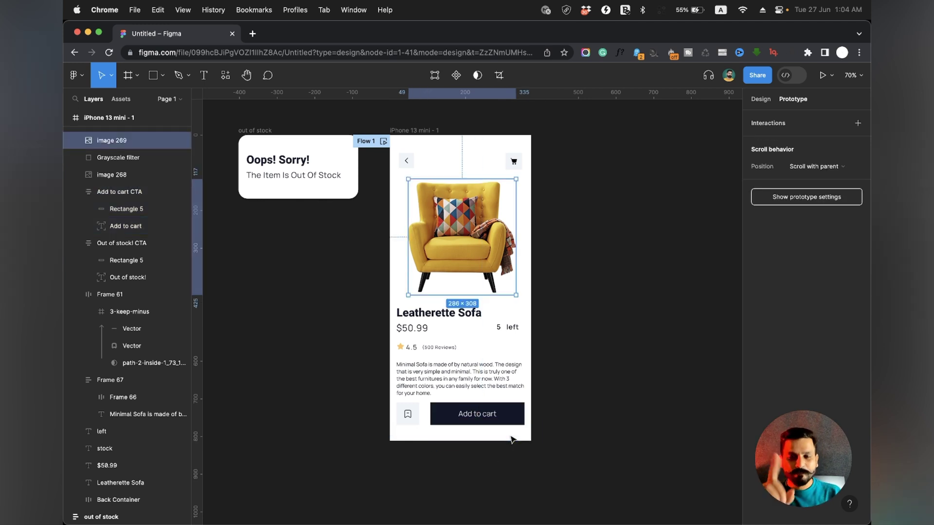
click(588, 384)
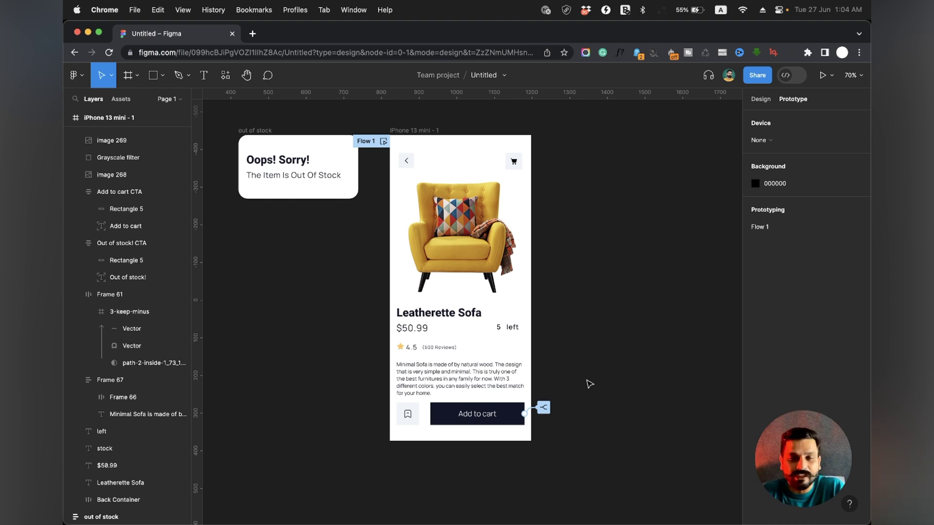
mouse_move(472, 250)
mouse_down()
mouse_move(440, 260)
mouse_move(471, 251)
mouse_up()
drag(449, 420, 465, 428)
key(Escape)
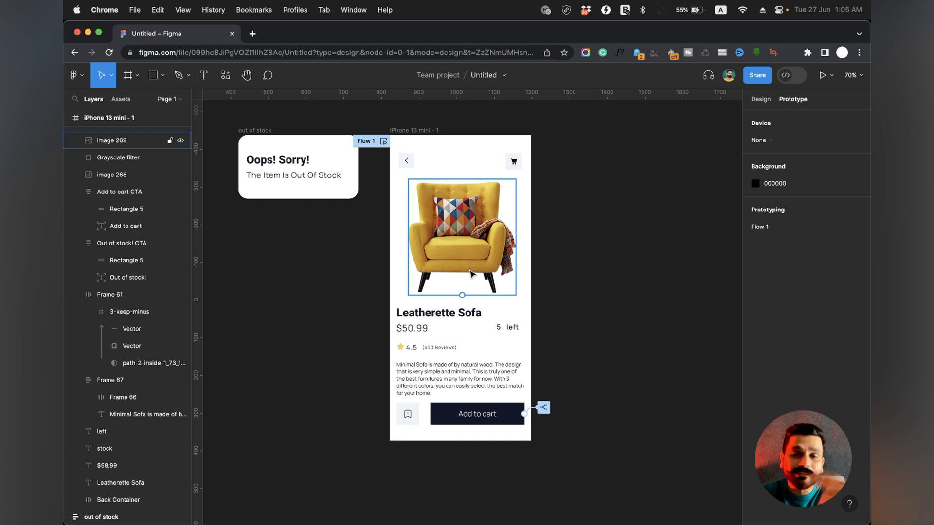
Create a Boolean local variable named "hide unhide" with the value True and close the variables window
click(564, 261)
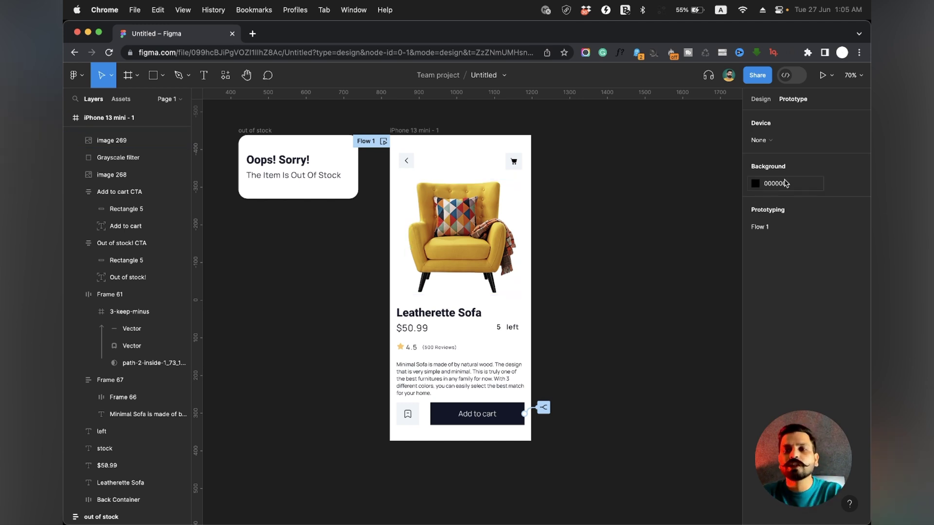
click(758, 99)
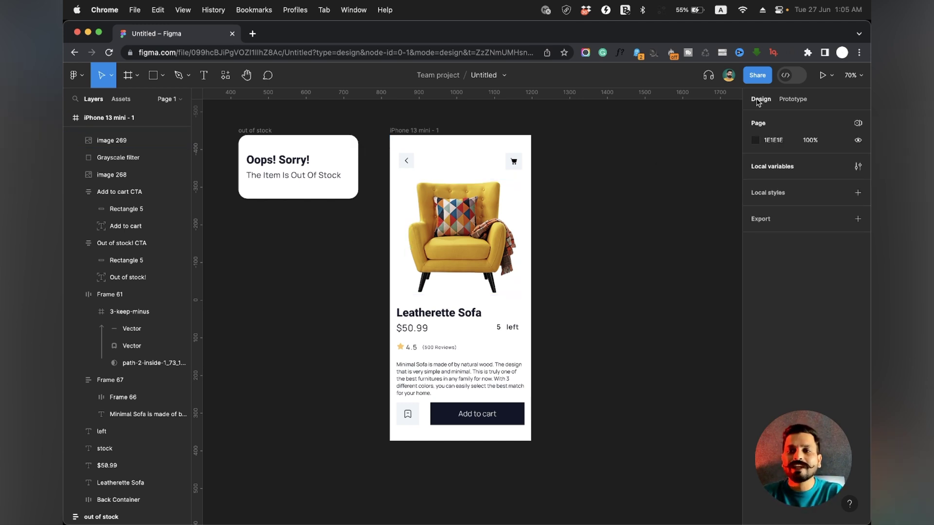
click(857, 166)
click(543, 270)
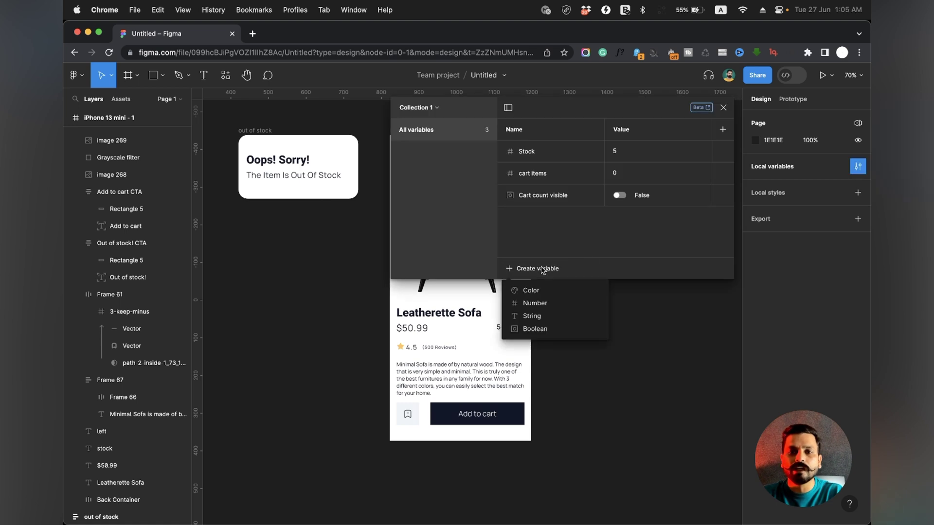
click(533, 329)
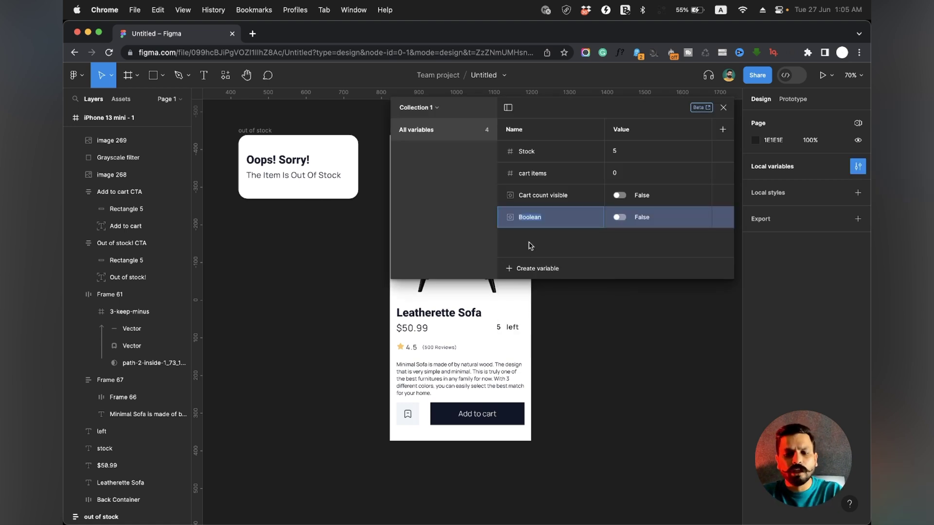
text(hide)
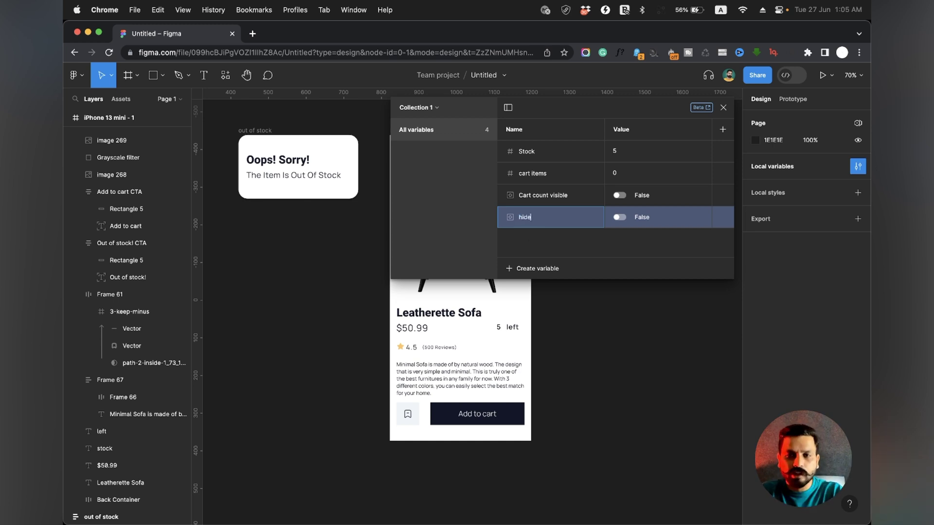
text( un)
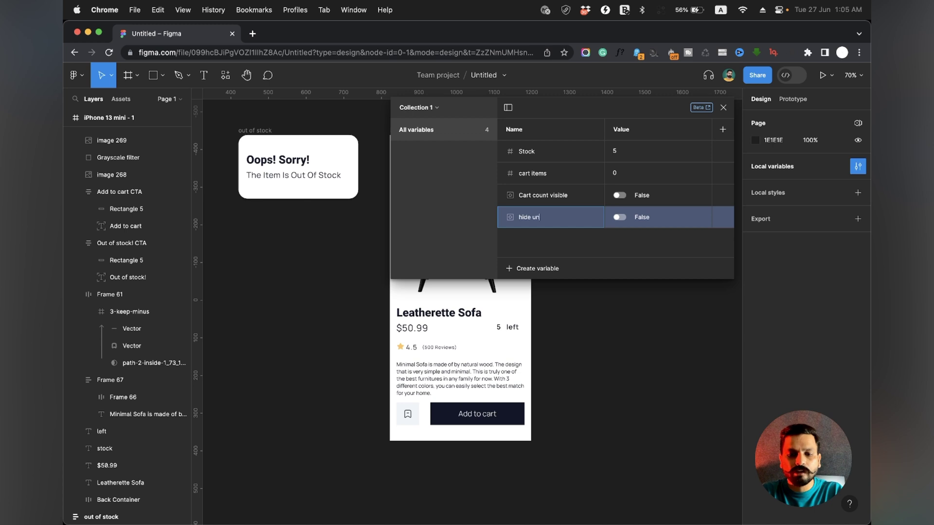
text( dhide)
click(620, 218)
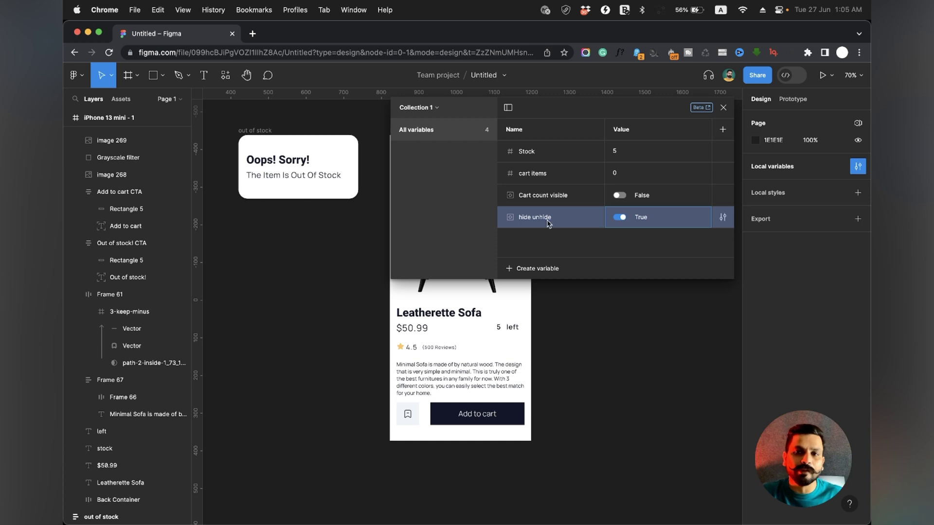
click(723, 109)
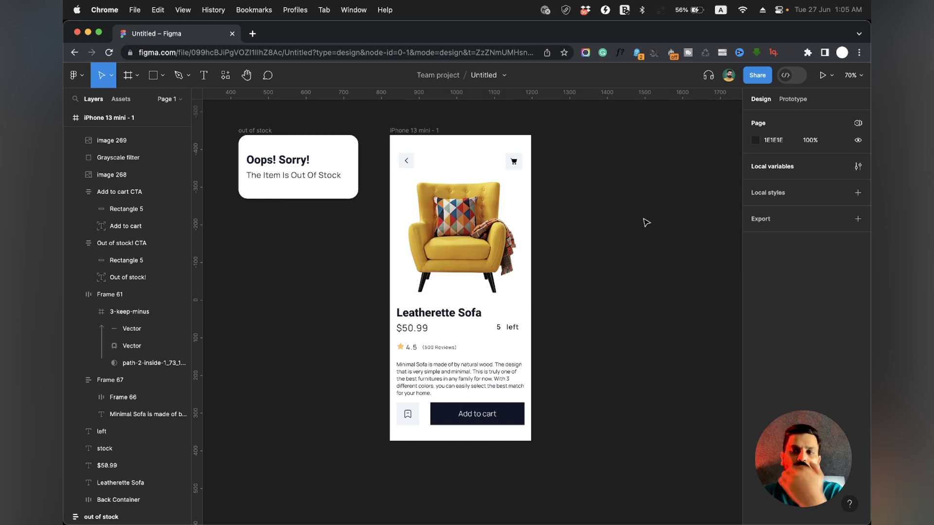
Bind the yellow sofa image's layer visibility to the "hide unhide" variable
click(482, 238)
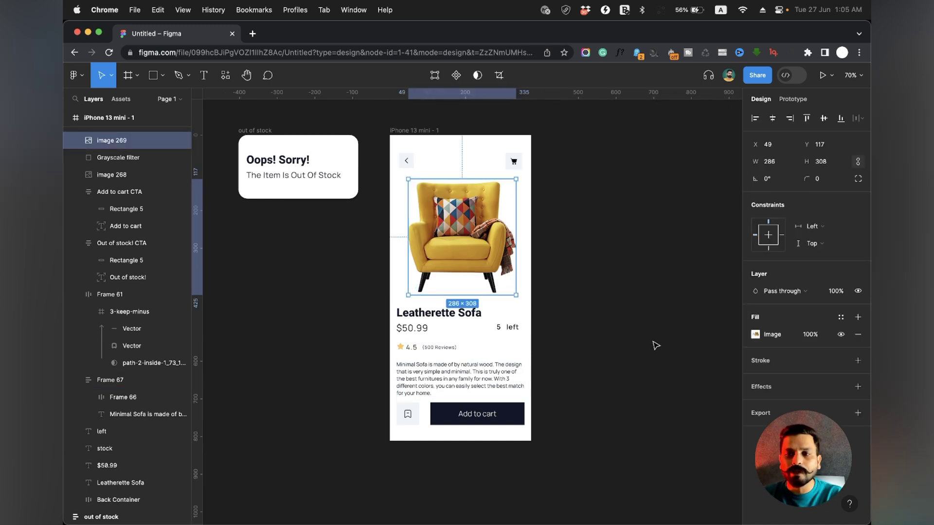
click(859, 292)
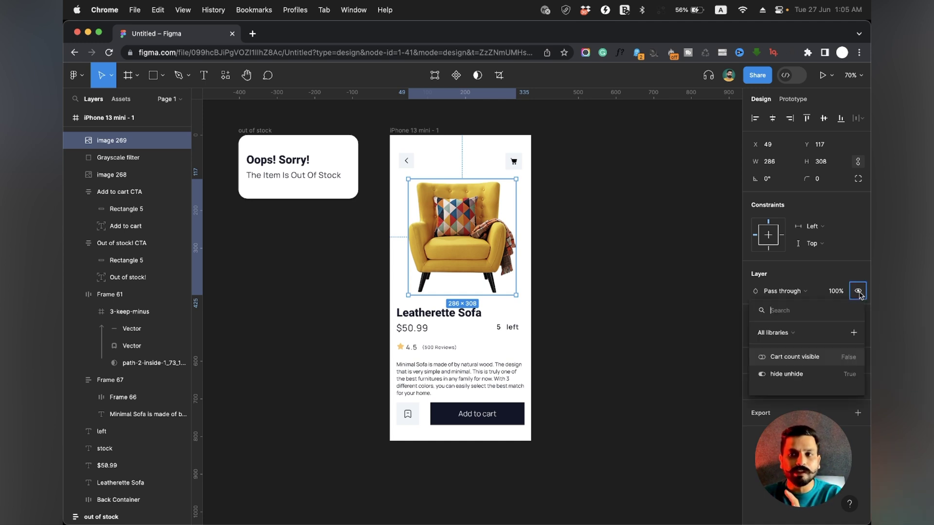
click(786, 374)
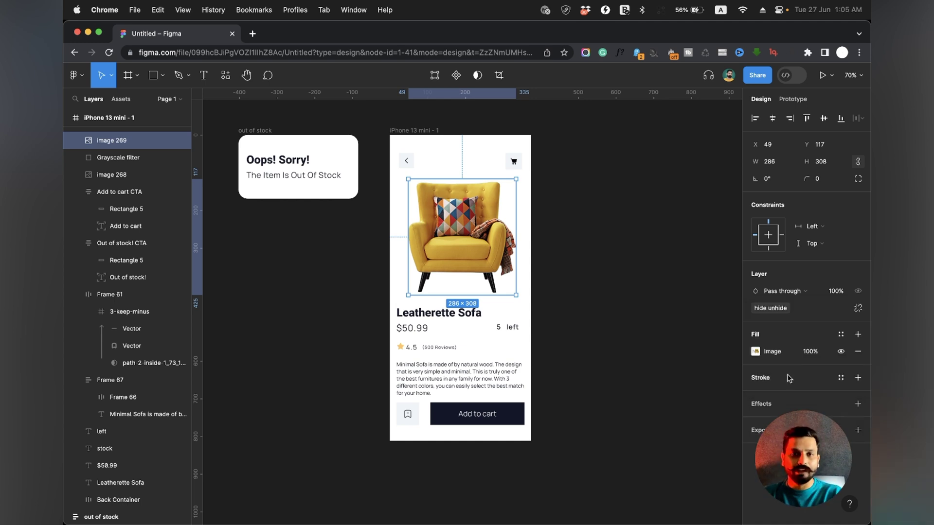
Bind the Add to cart CTA's layer visibility to the "hide unhide" variable
click(503, 419)
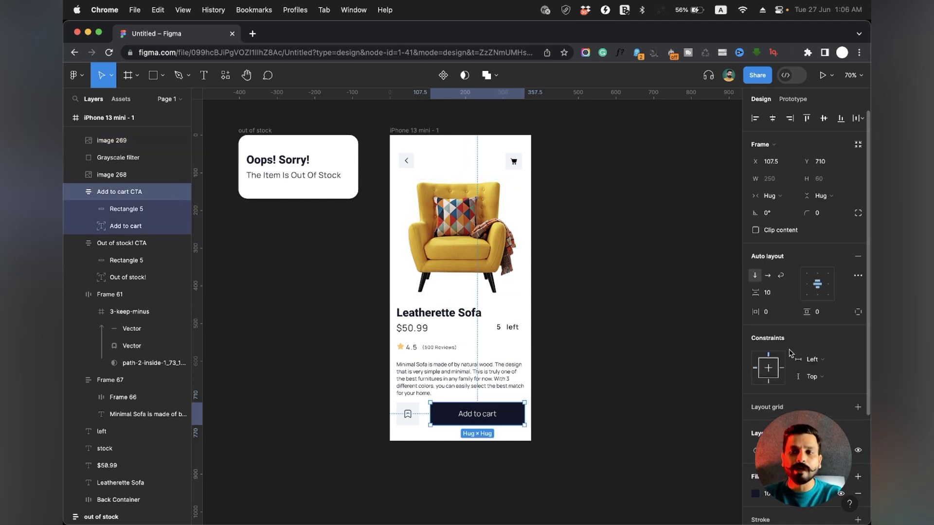
scroll(795, 360, down, 3)
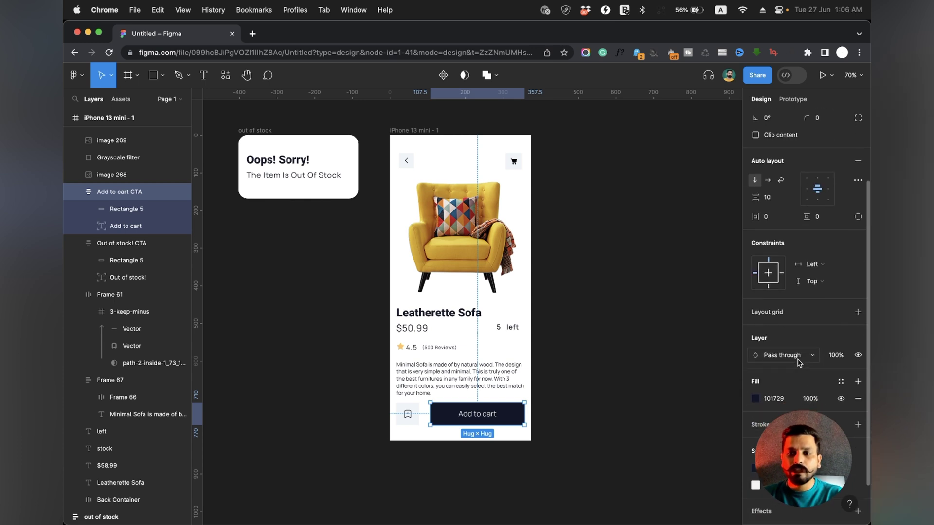
right_click(858, 354)
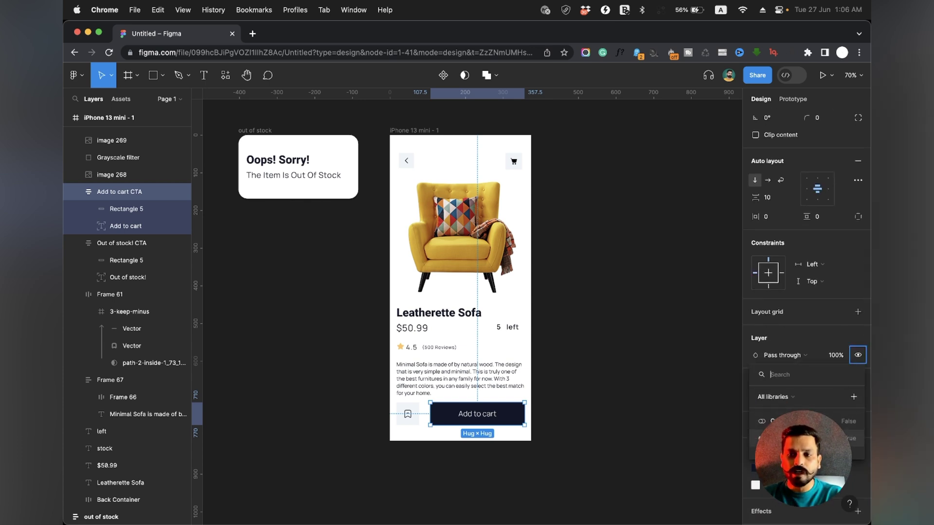
key(Escape)
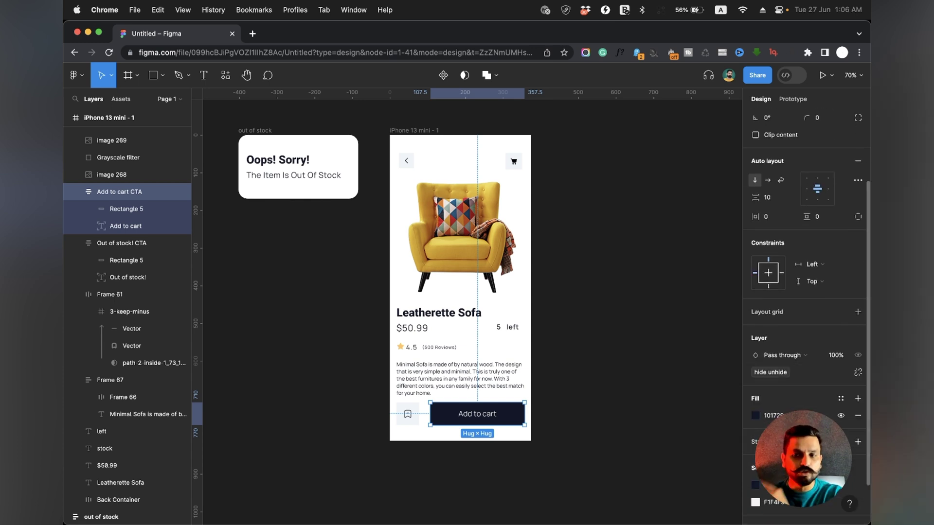
click(578, 378)
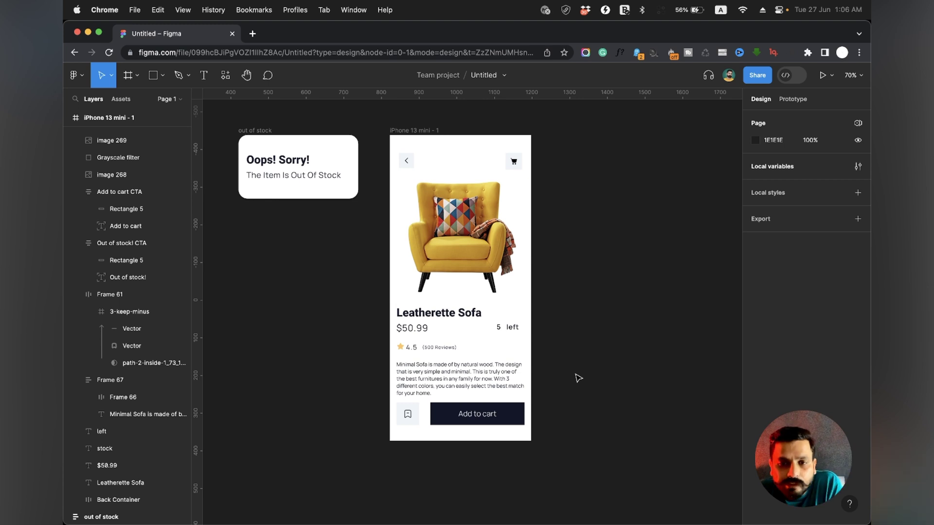
Add a second Conditional action to the Add to cart CTA's on-click interaction
click(510, 413)
click(792, 100)
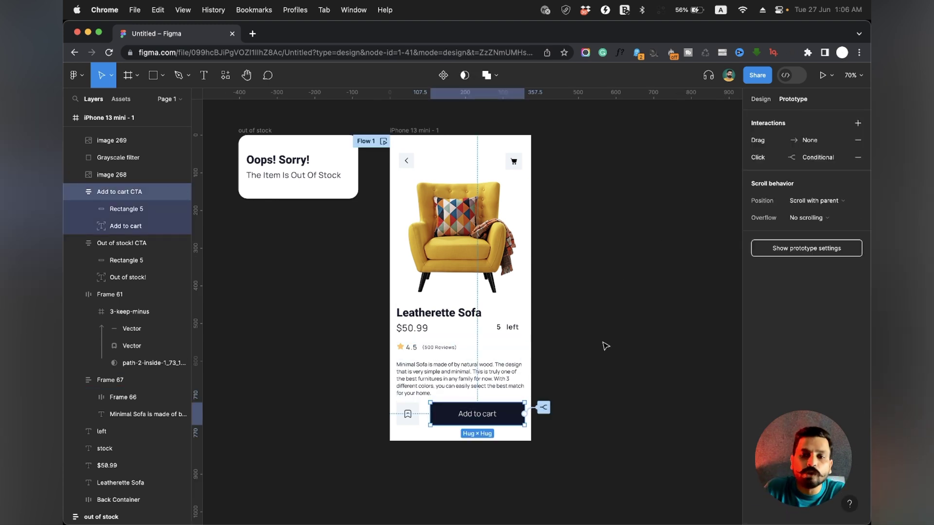
click(544, 407)
scroll(588, 387, down, 5)
scroll(588, 387, down, 2)
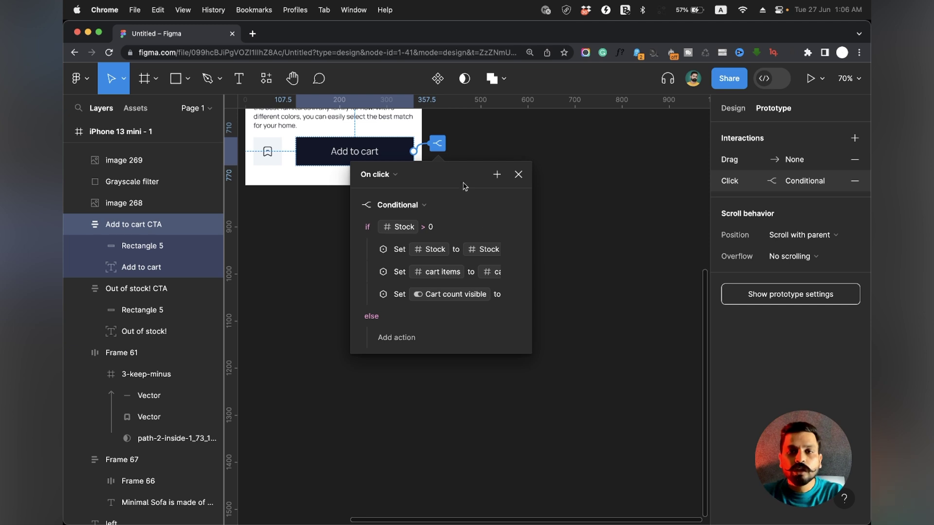
click(494, 180)
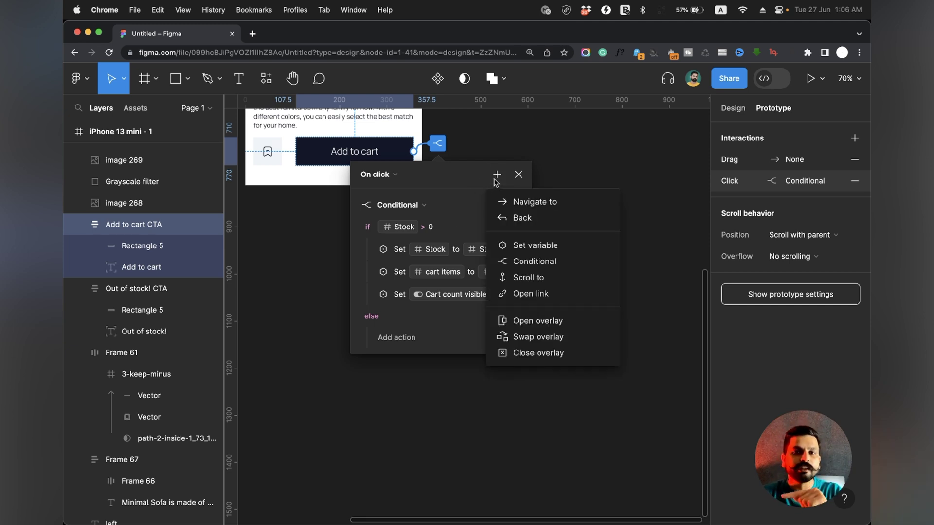
click(517, 261)
scroll(486, 248, down, 3)
click(470, 234)
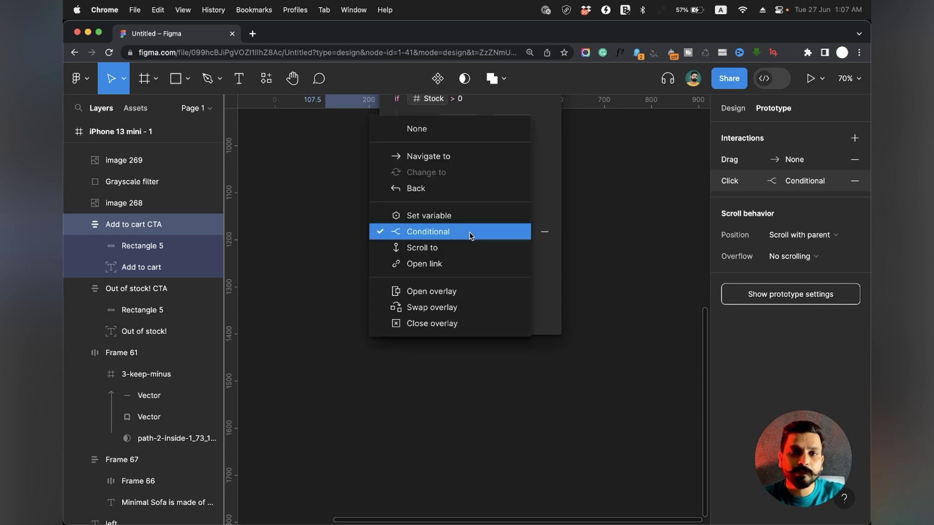
click(470, 236)
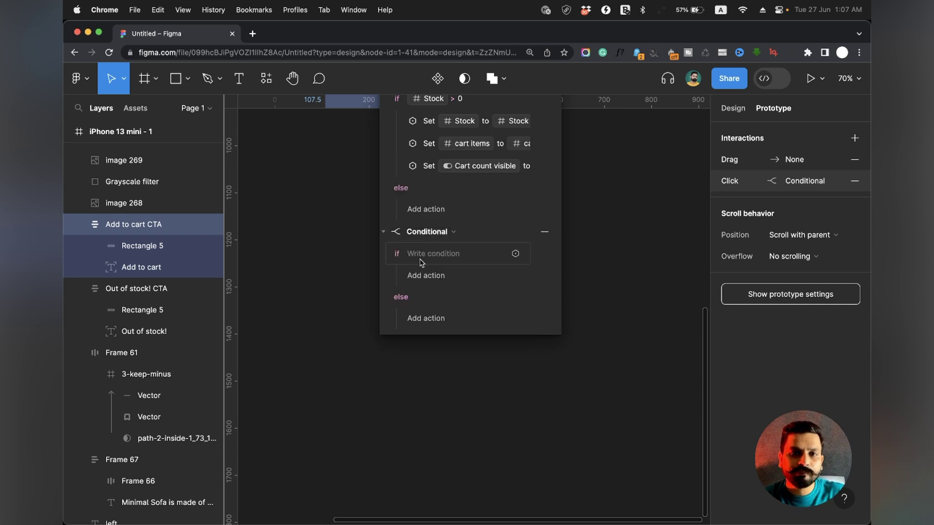
Set the second conditional's if condition to Stock == 0
click(422, 259)
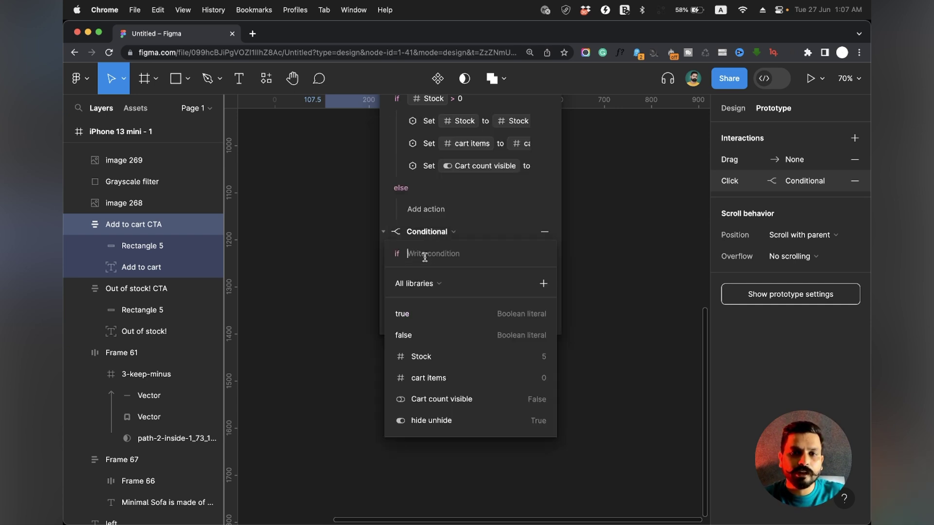
click(422, 357)
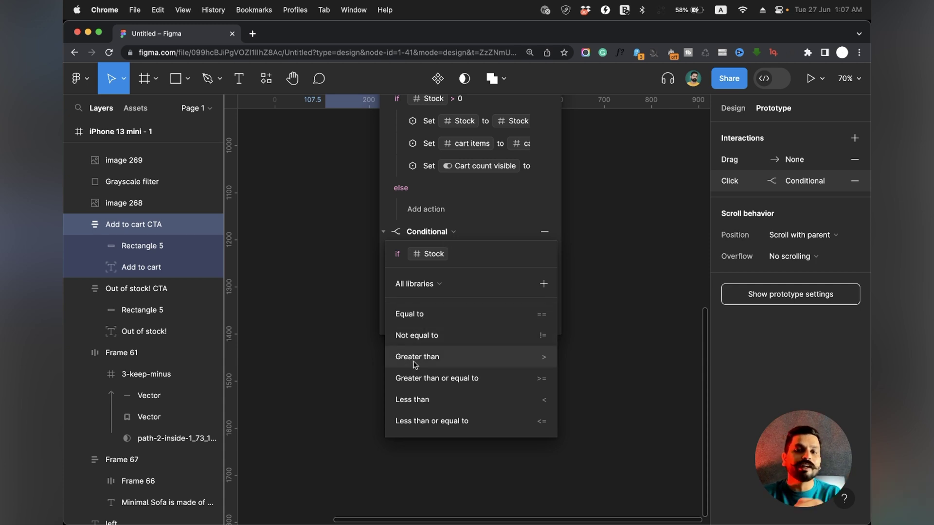
click(403, 315)
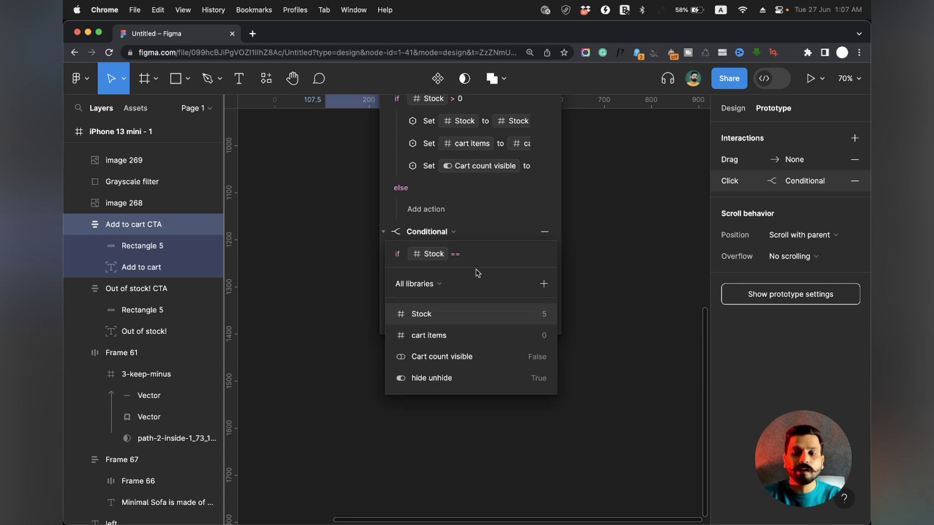
text(0)
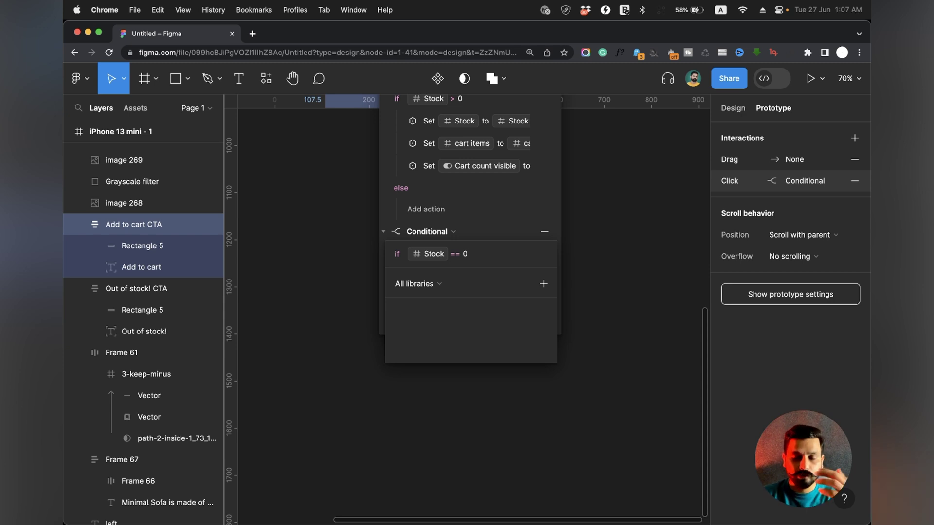
key(Return)
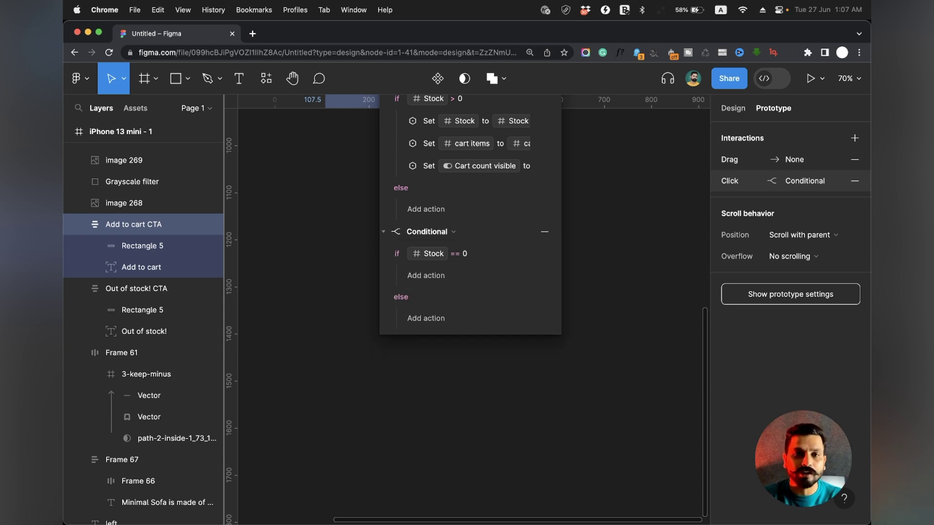
Add a Set variable action under the Stock == 0 condition that sets "hide unhide" to false, and close the interaction details
click(422, 281)
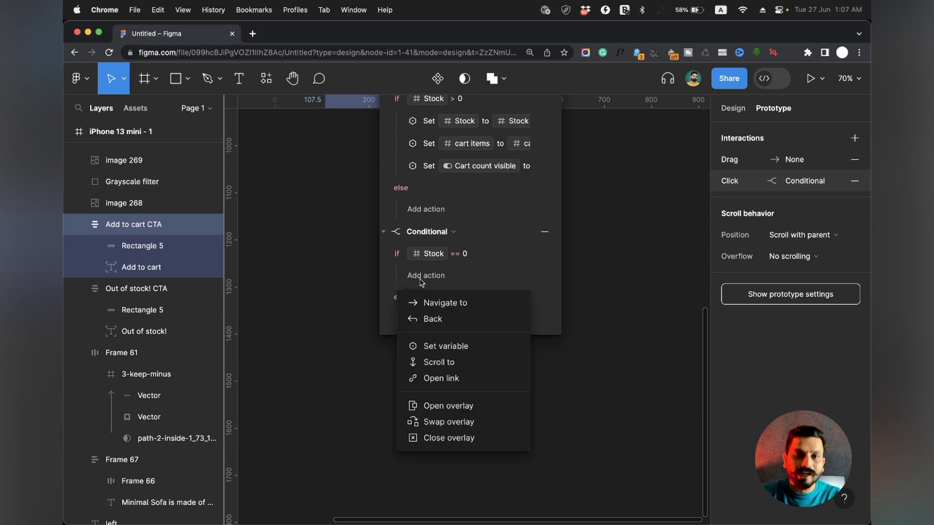
click(428, 348)
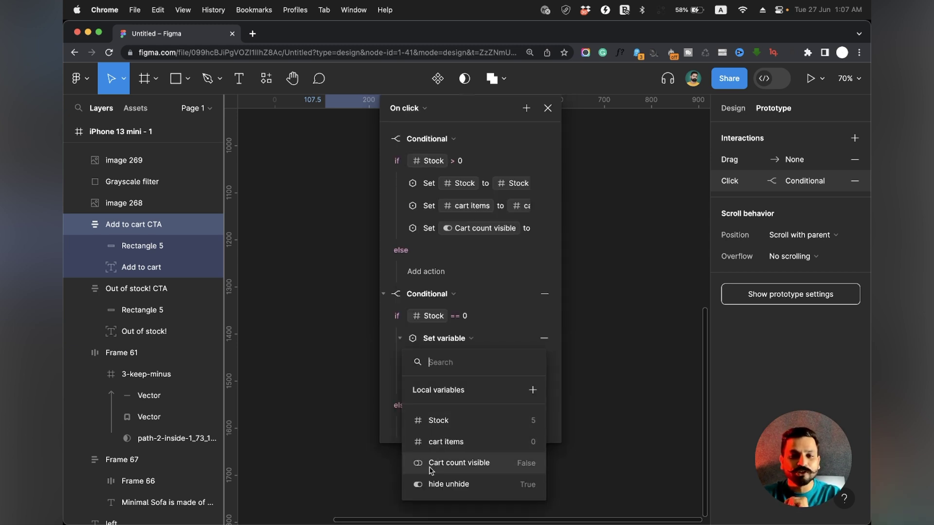
click(461, 485)
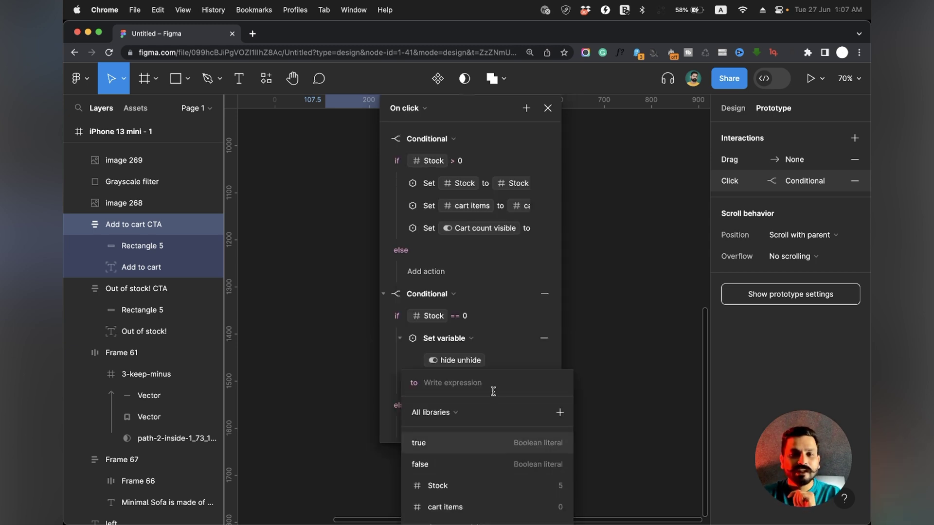
click(431, 464)
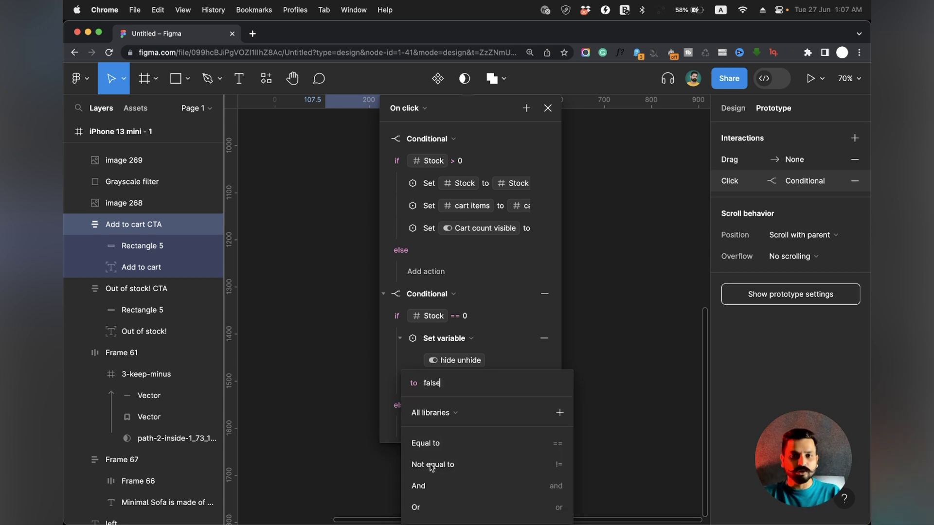
click(503, 270)
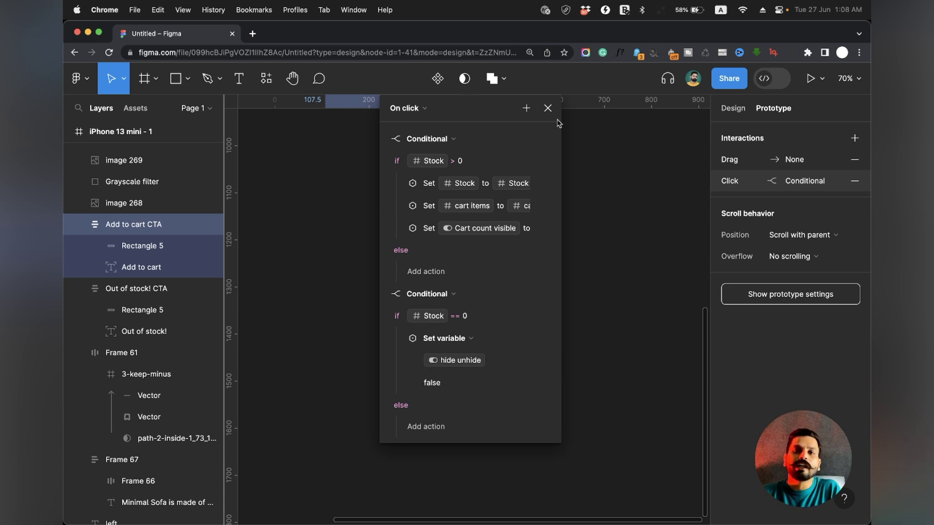
click(548, 108)
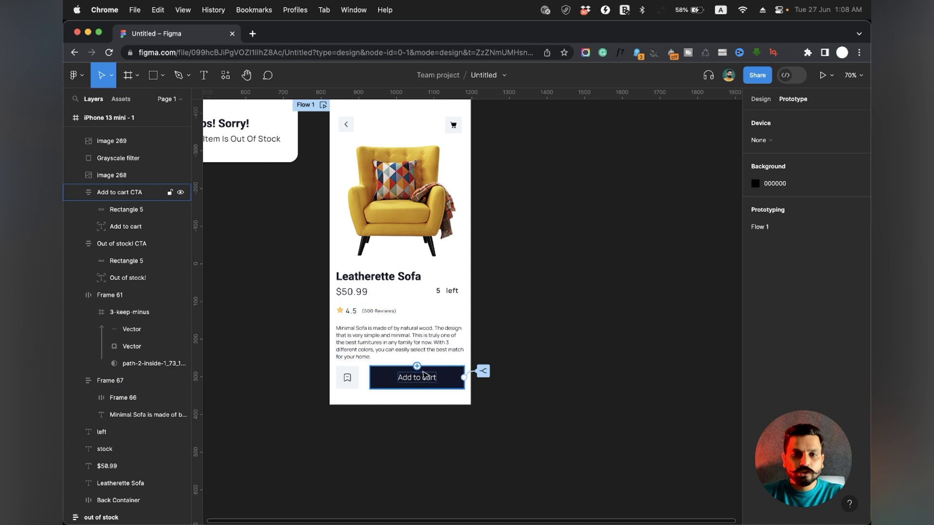
Preview the prototype and add the sofa to the cart five times to test the zero-stock state
click(423, 375)
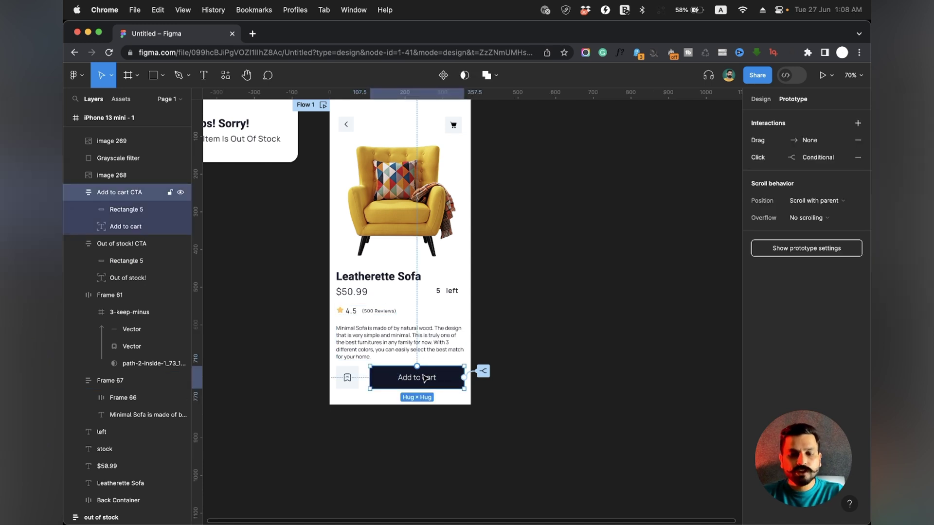
key(shift+space)
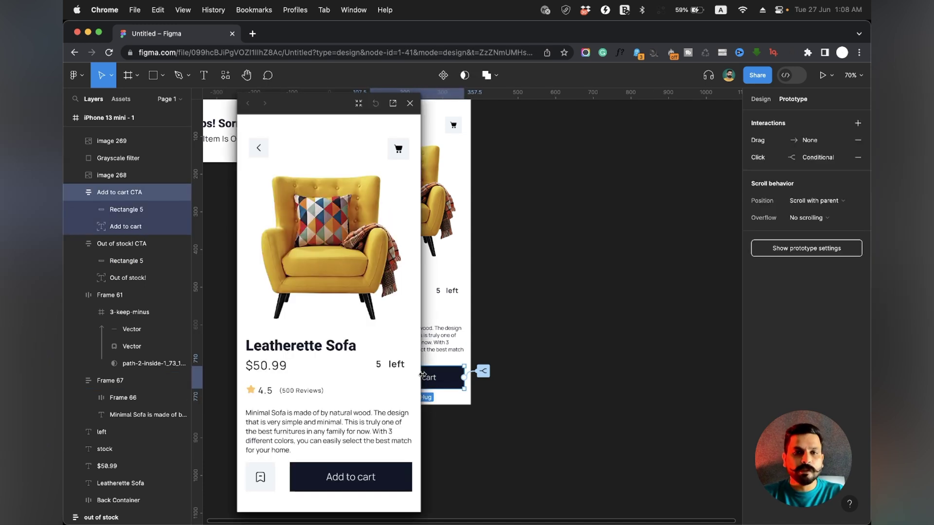
click(343, 480)
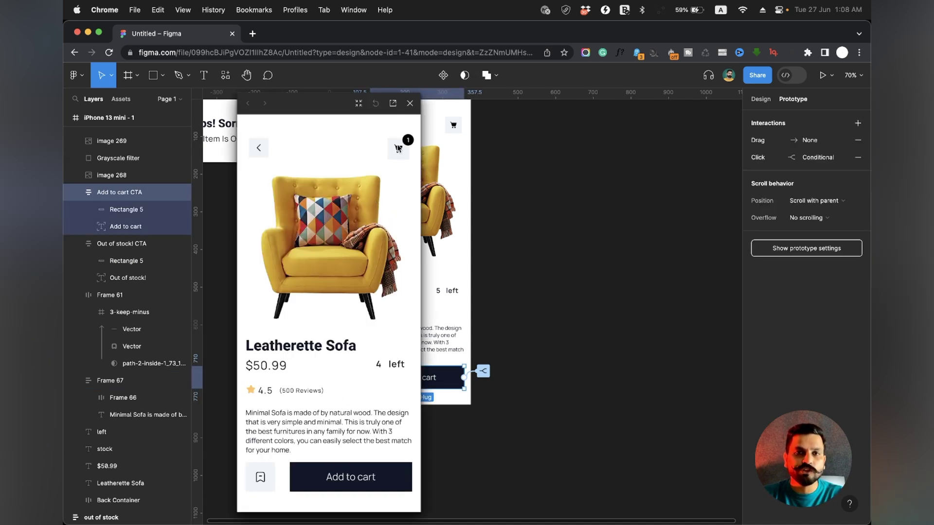
click(354, 483)
click(354, 482)
click(354, 483)
click(354, 483)
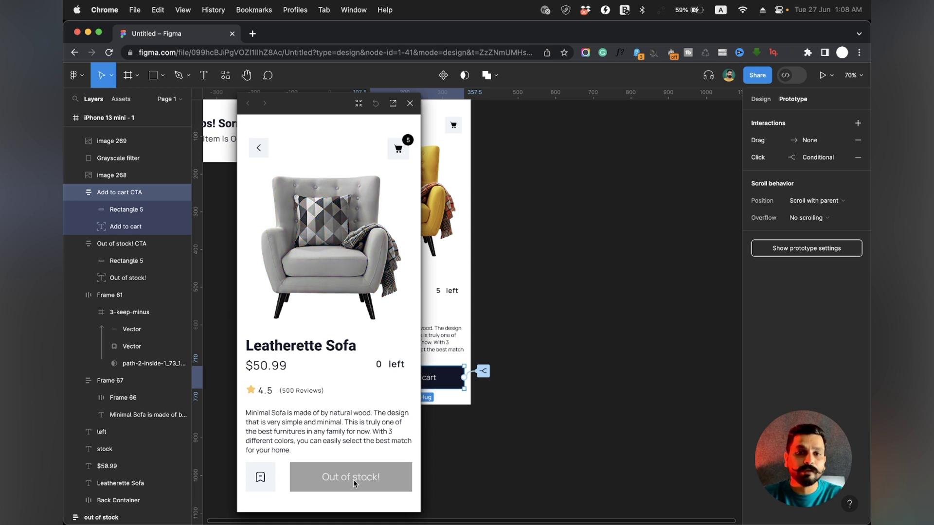